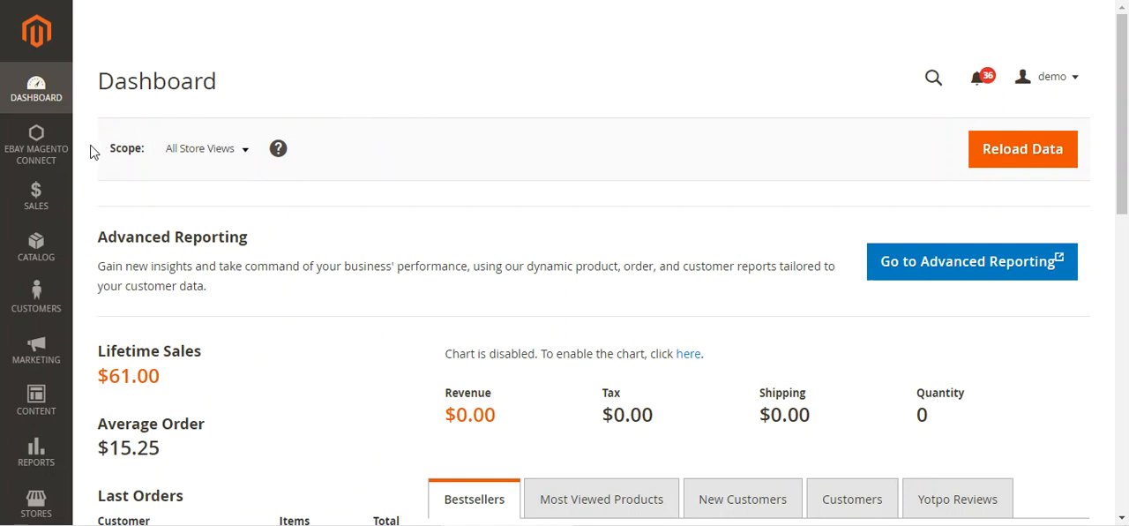
Step: Look over the extension's menu entries and the products in the storefront's Ebay Products category
click(37, 156)
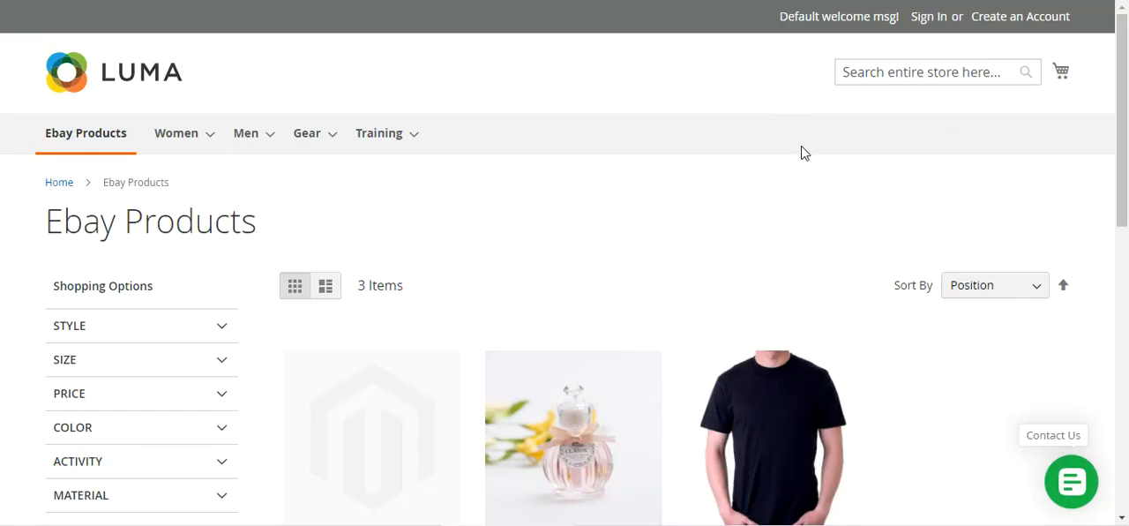
drag(1123, 78, 1118, 111)
drag(273, 139, 46, 132)
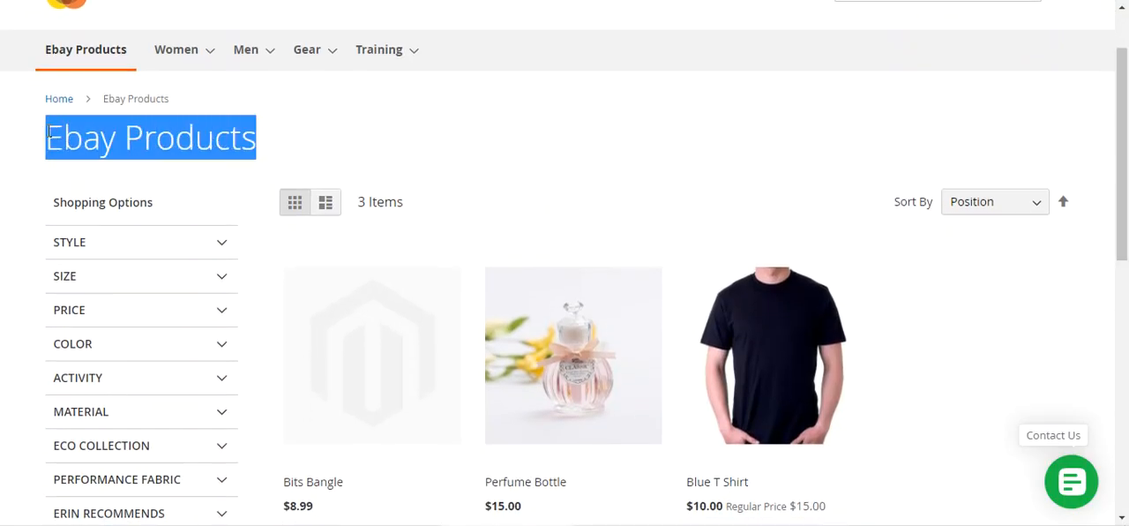
scroll(637, 216, down, 3)
scroll(645, 218, up, 2)
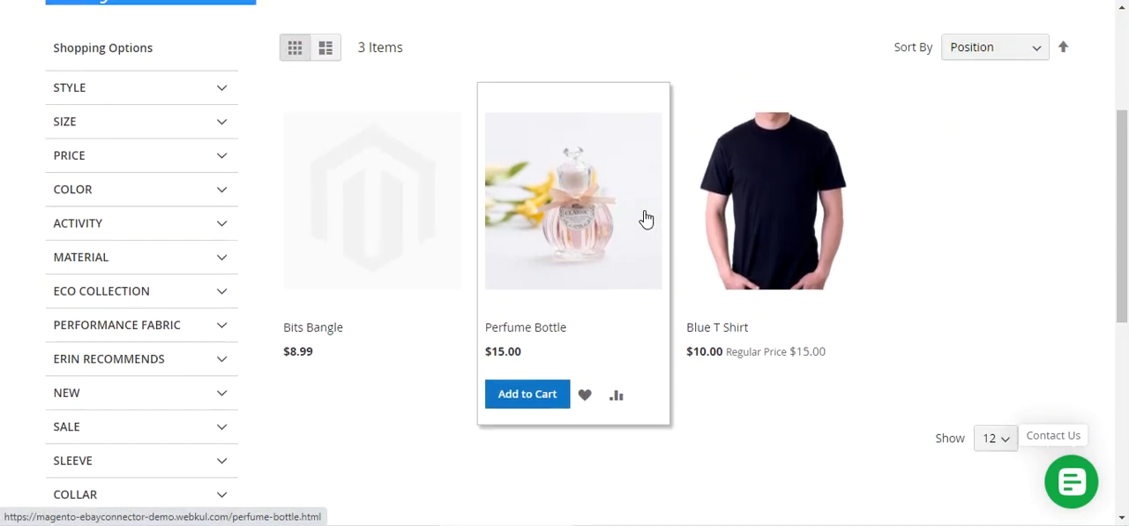
scroll(702, 229, up, 2)
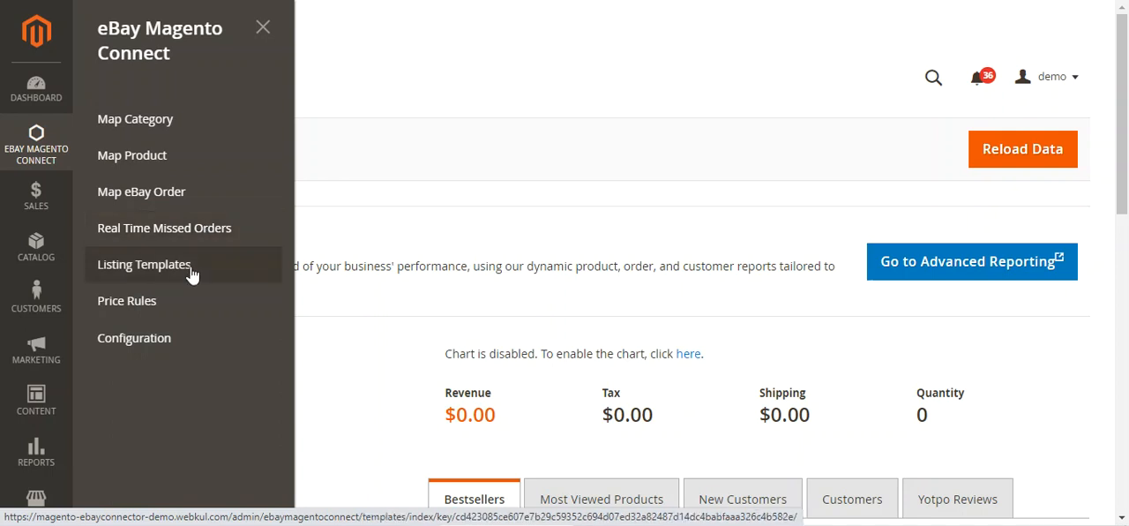
Step: Open the eBay Magento Connect section of the store configuration and look over its setting groups
right_click(157, 346)
click(196, 355)
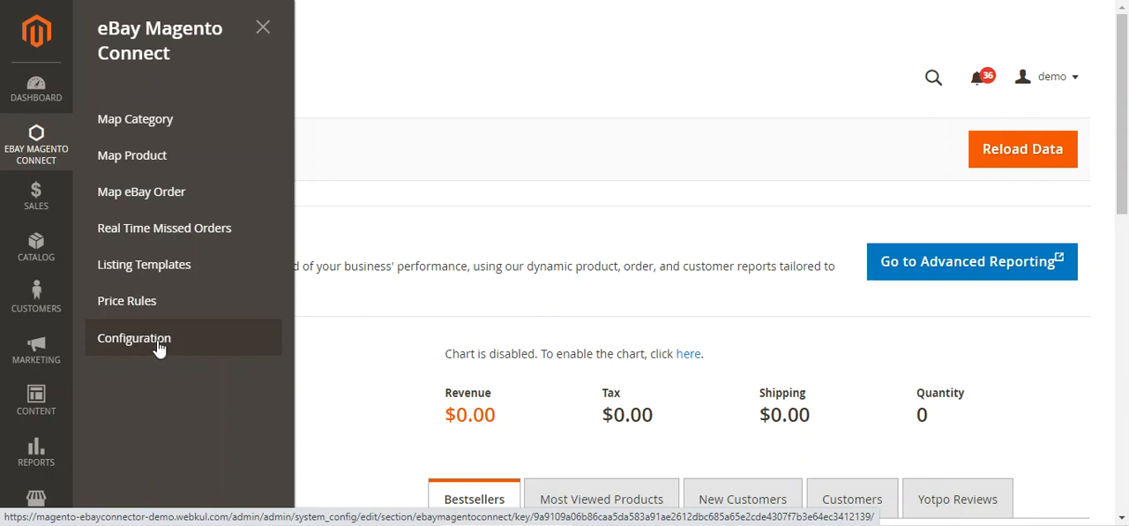
click(38, 500)
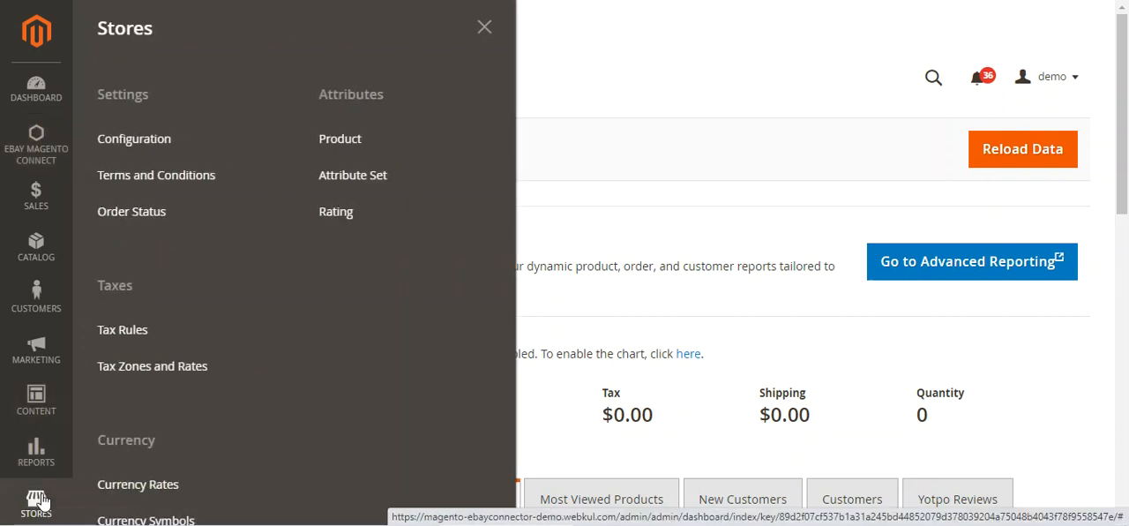
click(162, 147)
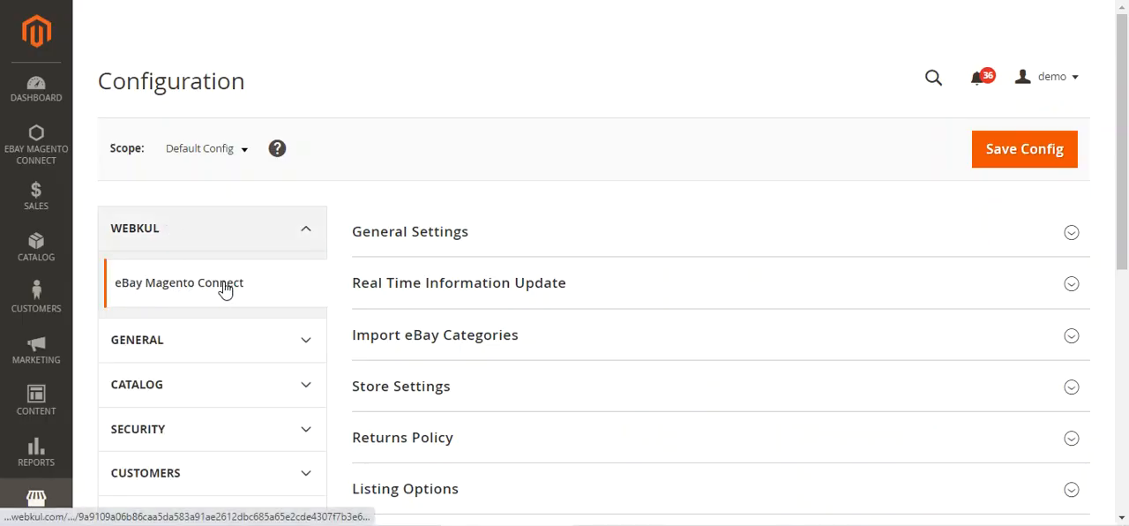
mouse_move(1126, 103)
mouse_down()
mouse_move(1124, 318)
mouse_move(1123, 87)
mouse_up()
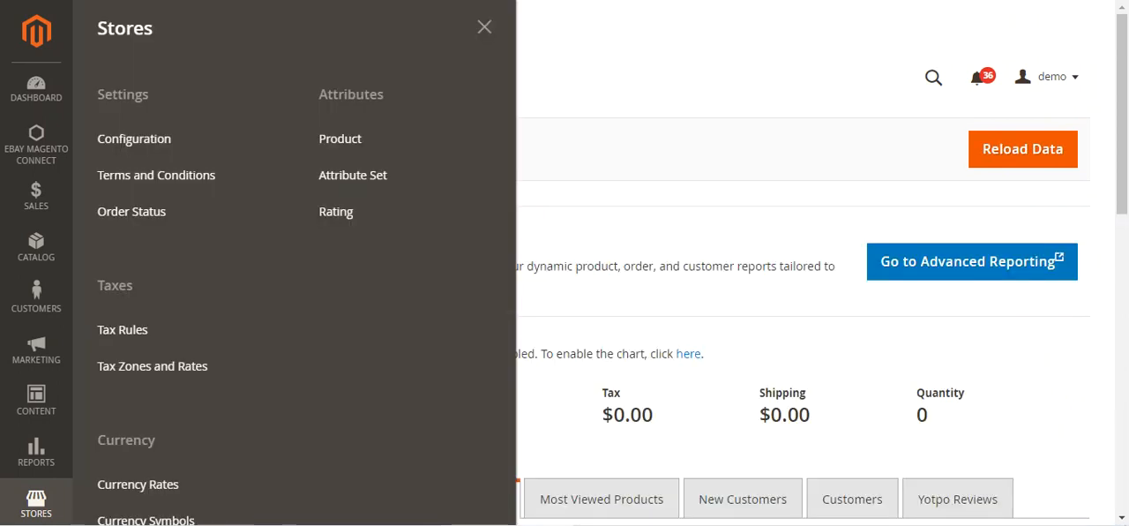
Step: Open the eBay Magento Connect list of mapped categories
click(484, 27)
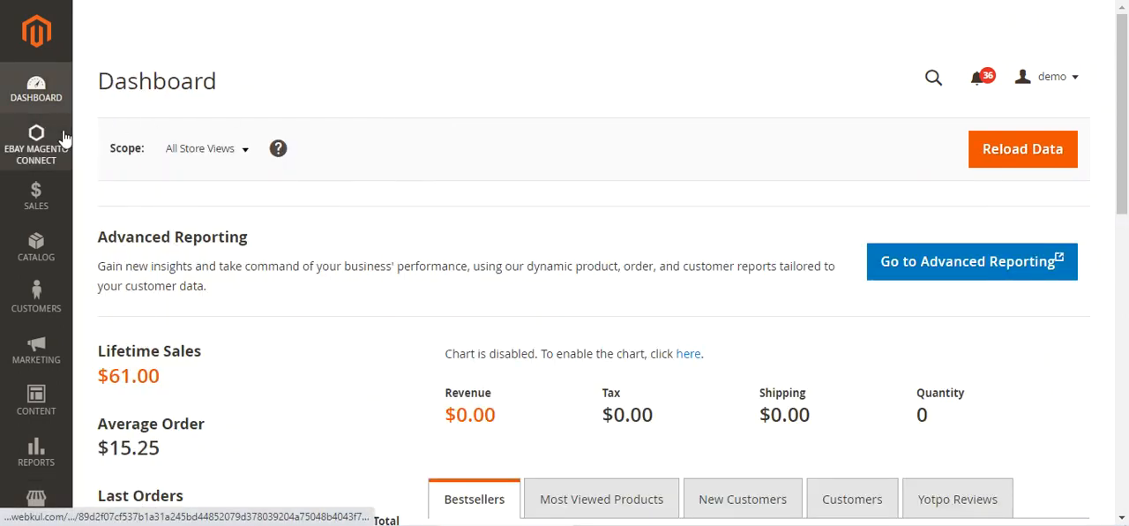
click(51, 152)
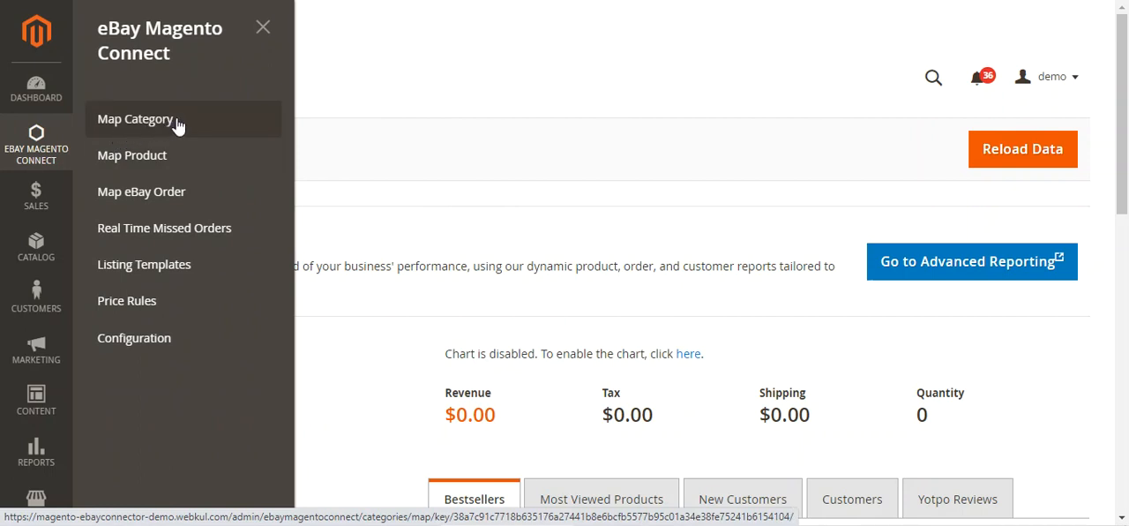
click(177, 126)
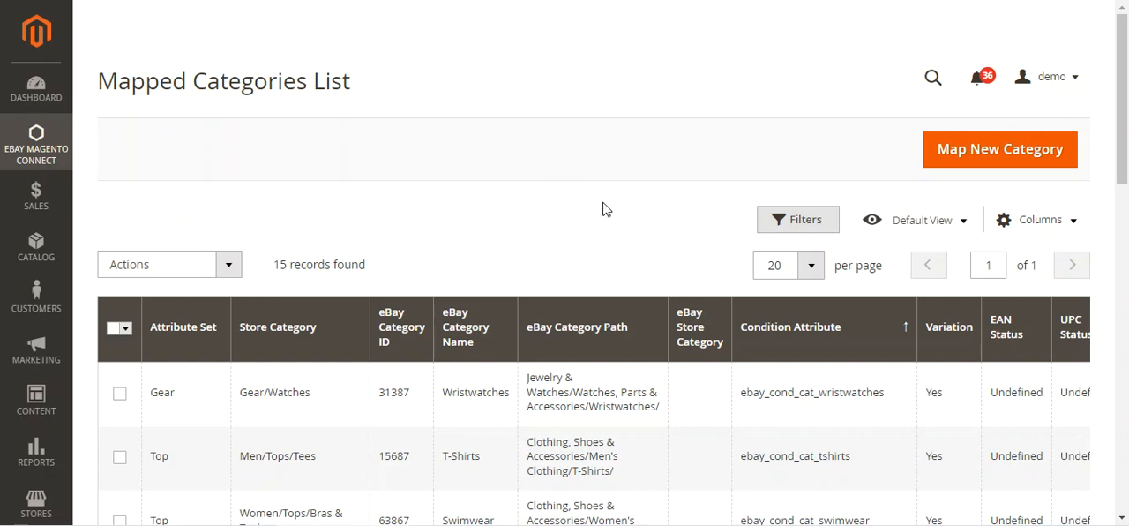
Step: Start deleting the Gear/Watches category mapping, cancel the deletion and deselect the record
click(120, 395)
click(226, 266)
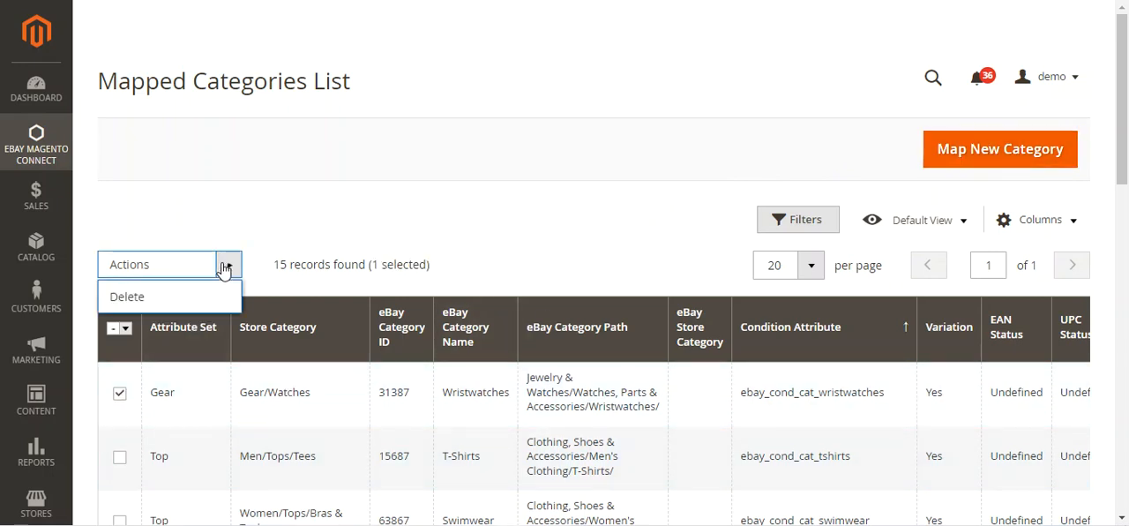
click(269, 224)
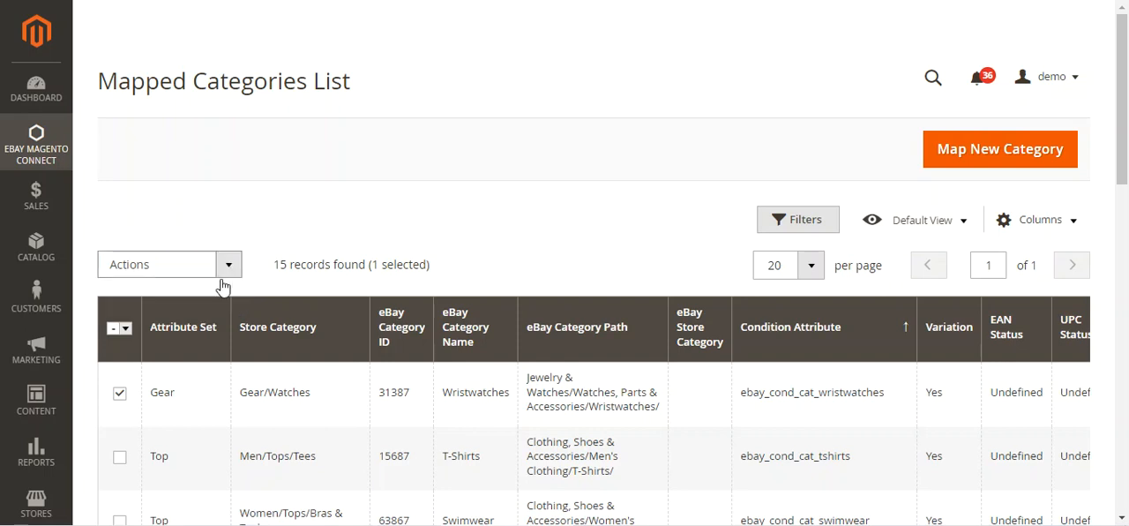
click(229, 267)
click(215, 299)
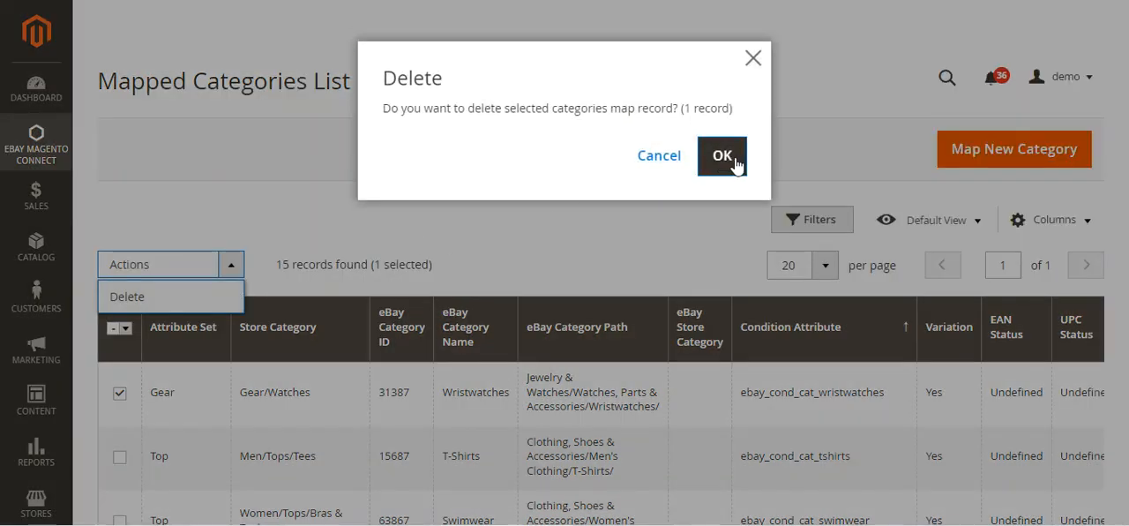
click(754, 60)
click(119, 393)
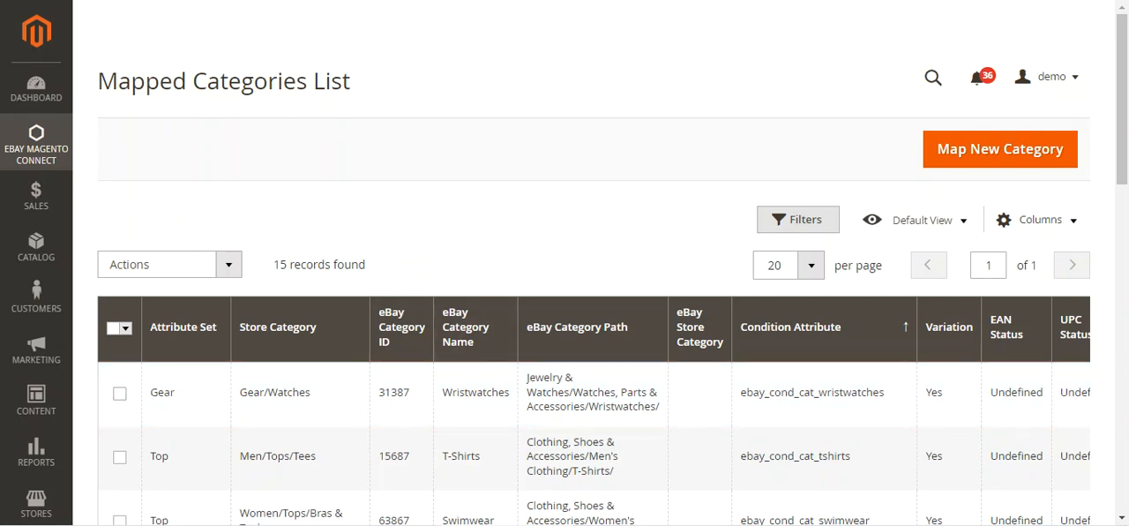
Step: Start a new category mapping with Ebay Products as the store category
click(986, 157)
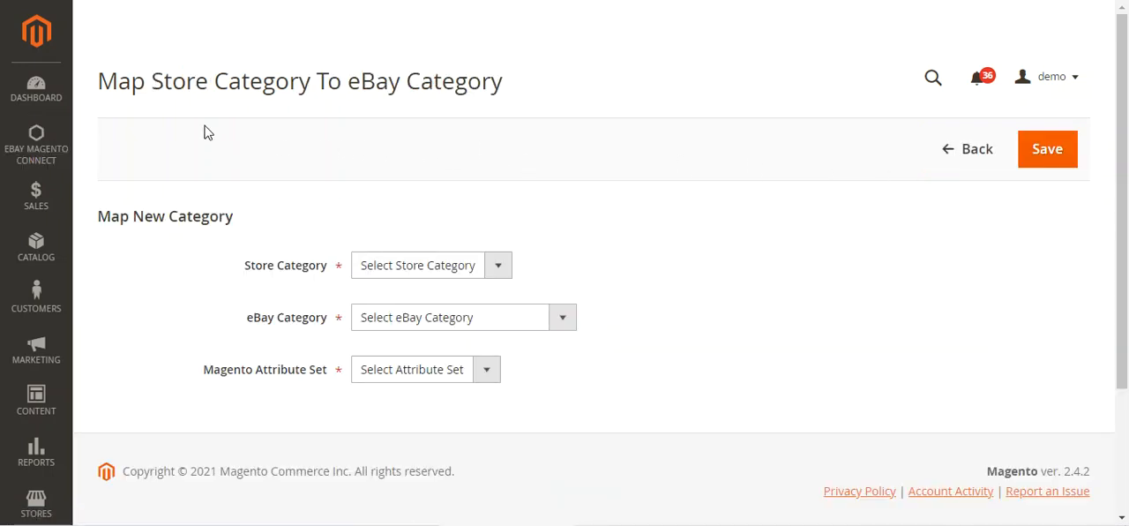
drag(151, 80, 496, 76)
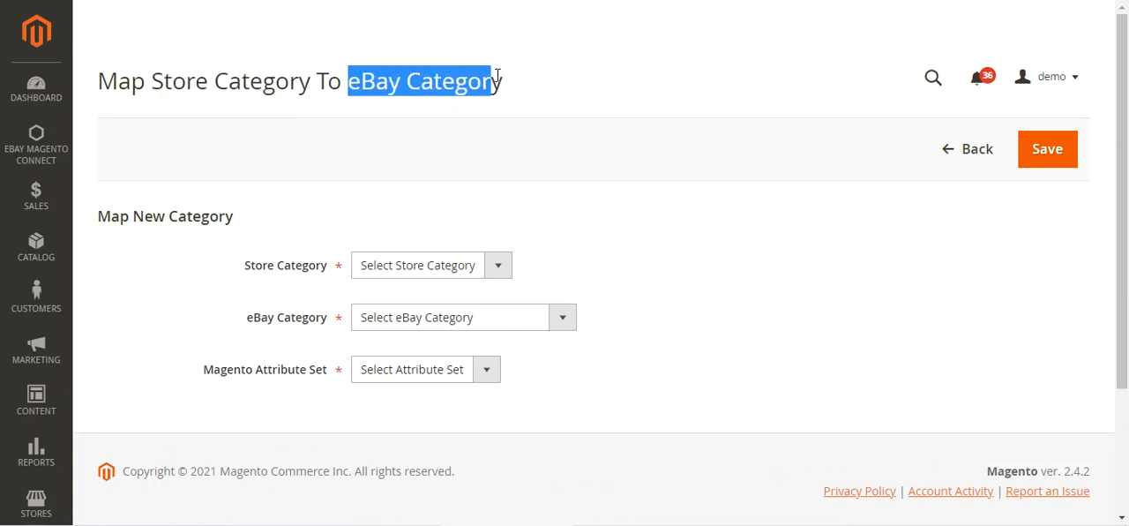
scroll(483, 177, down, 1)
drag(109, 134, 227, 133)
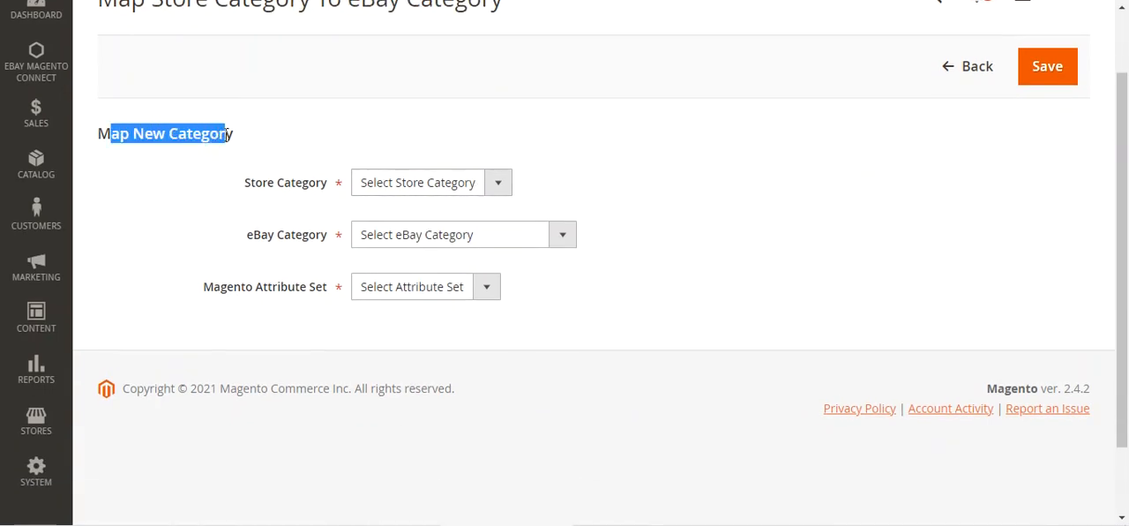
click(498, 184)
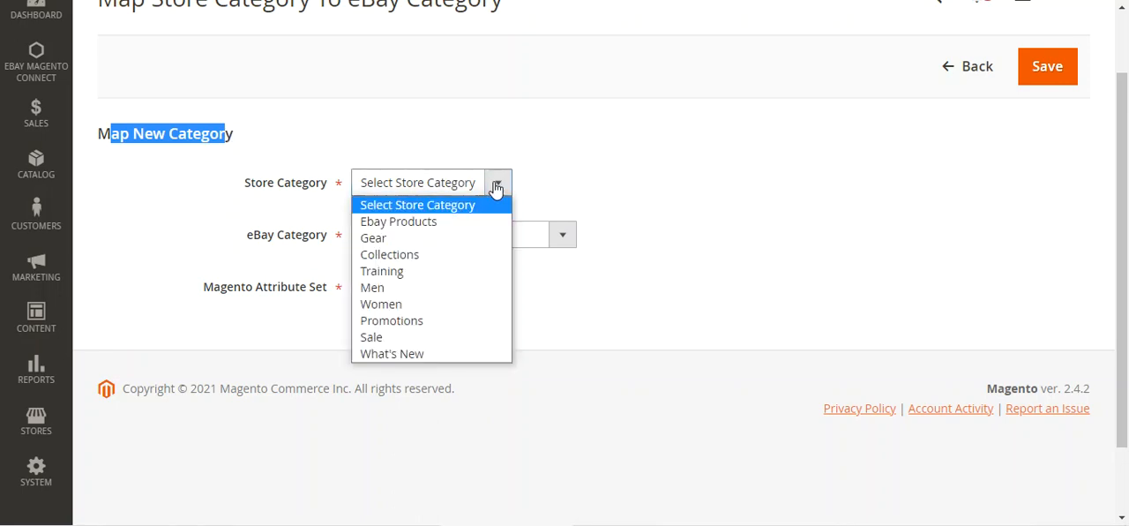
click(472, 228)
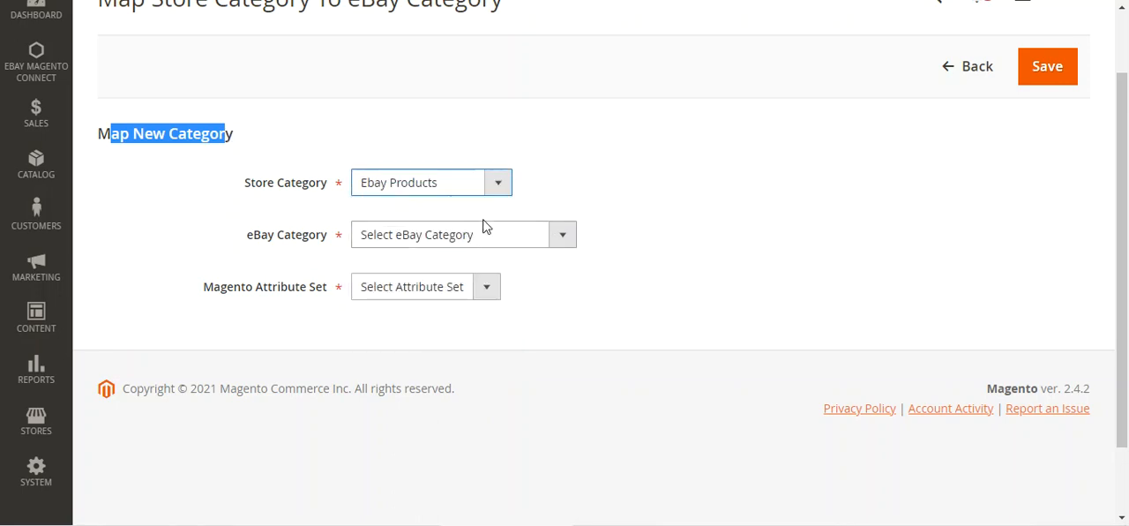
Step: Choose Consumer Electronics, Multipurpose Batteries & Power and Battery Converters as the eBay category path for the mapping
click(558, 240)
scroll(529, 216, down, 1)
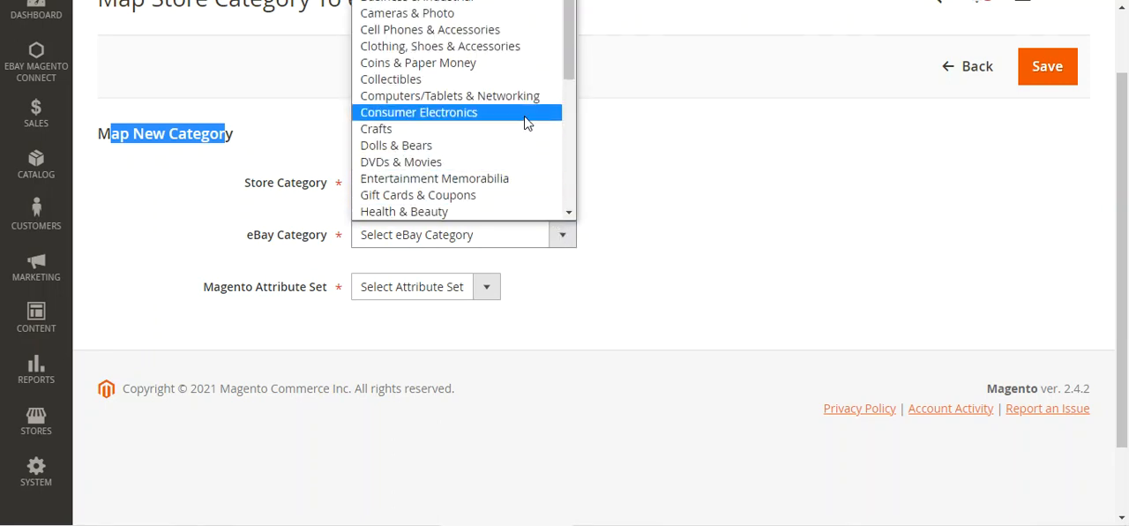
click(524, 113)
click(614, 245)
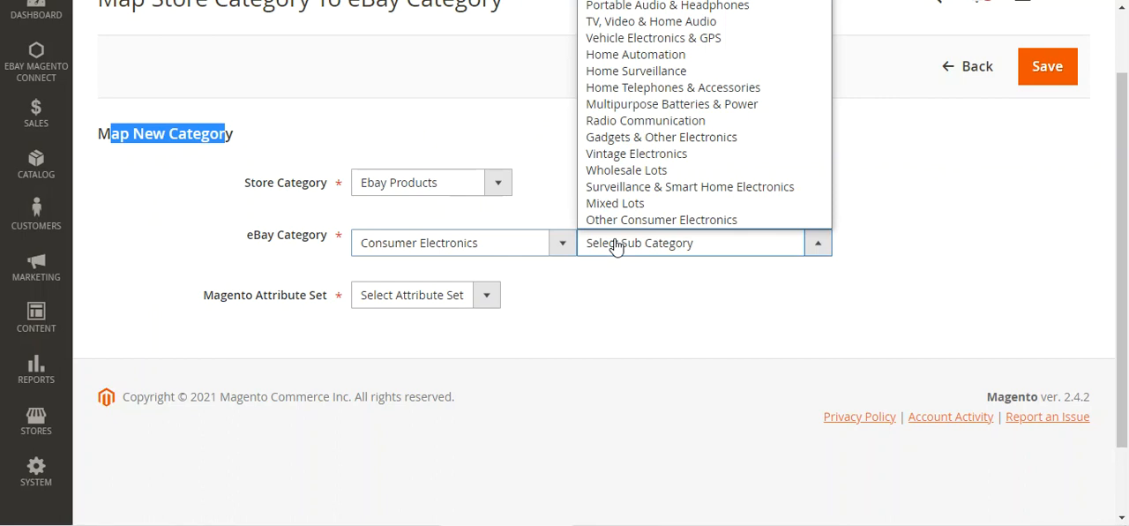
click(632, 113)
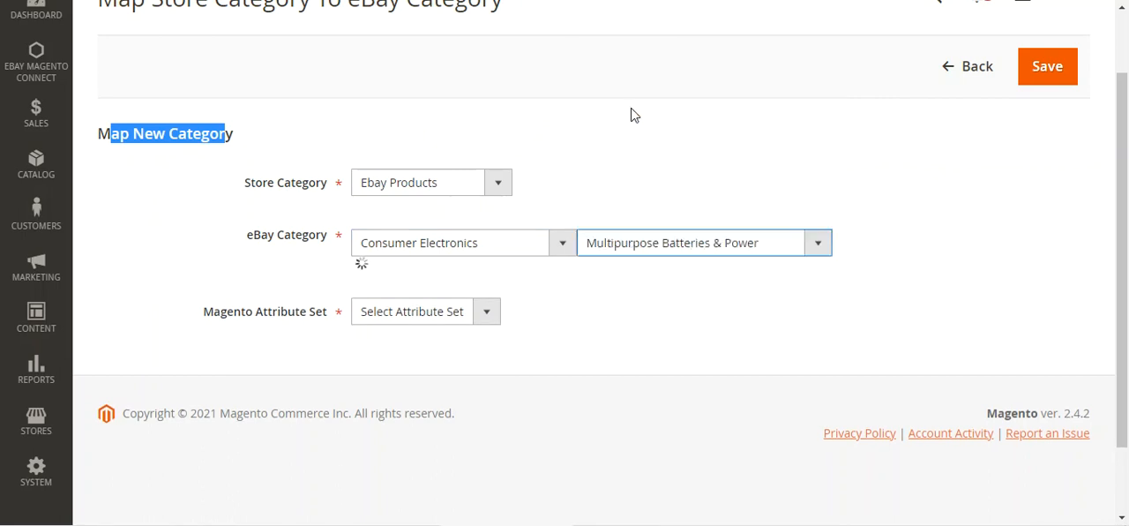
click(467, 284)
click(451, 336)
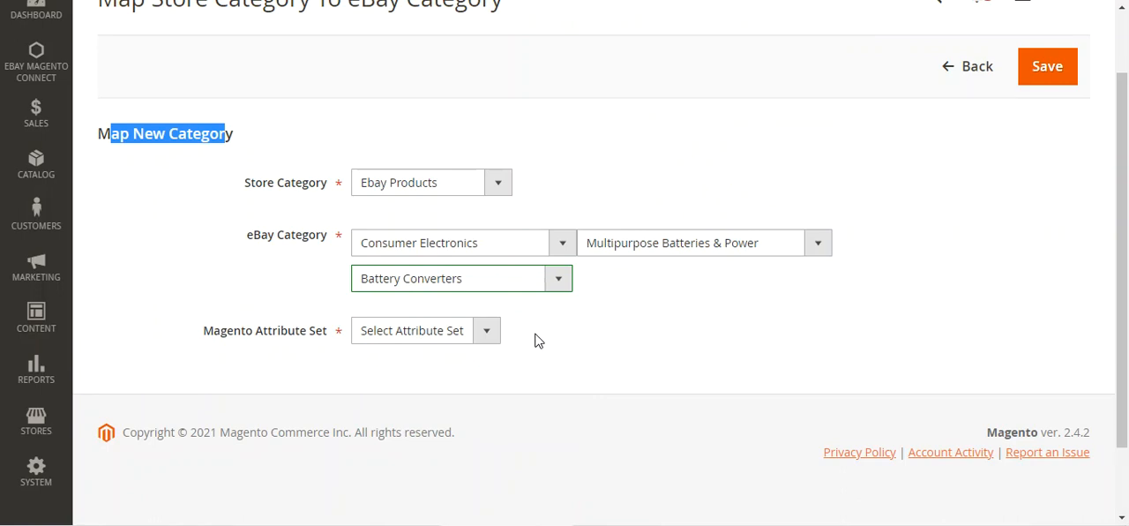
Step: Set the Magento attribute set to Bag and return to the mapped categories list without saving
click(488, 334)
click(462, 379)
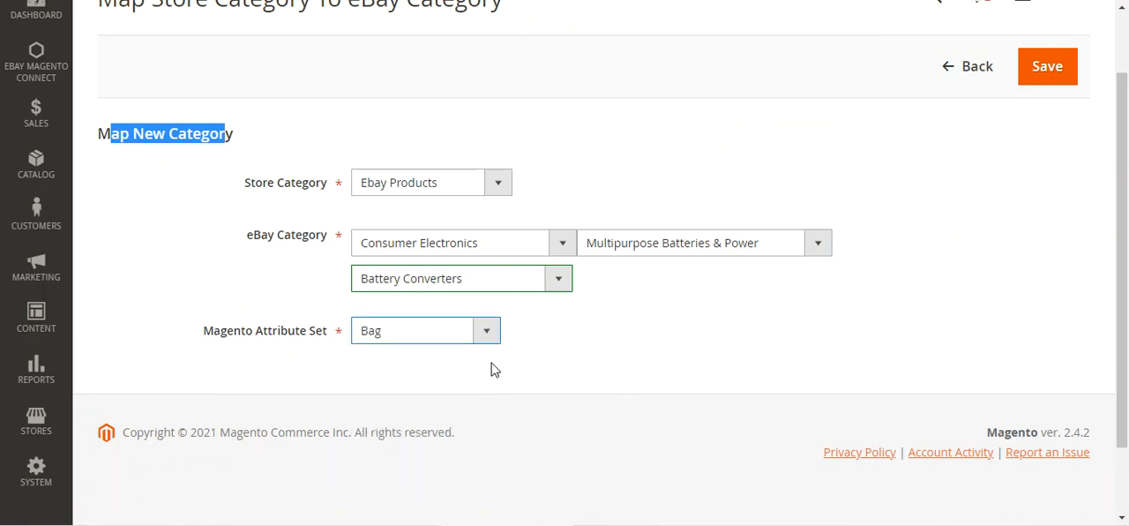
scroll(567, 350, up, 1)
click(1046, 152)
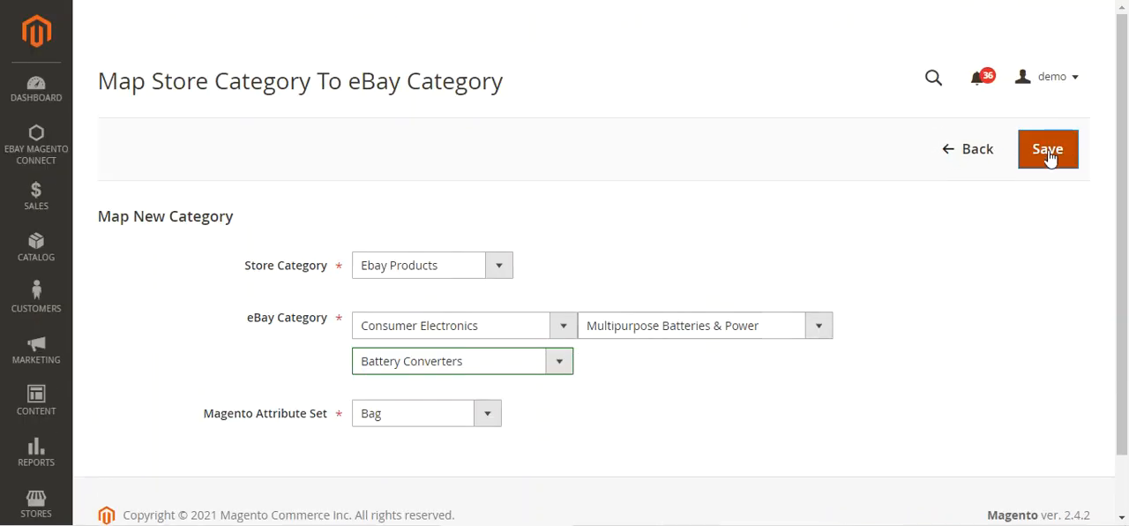
click(950, 156)
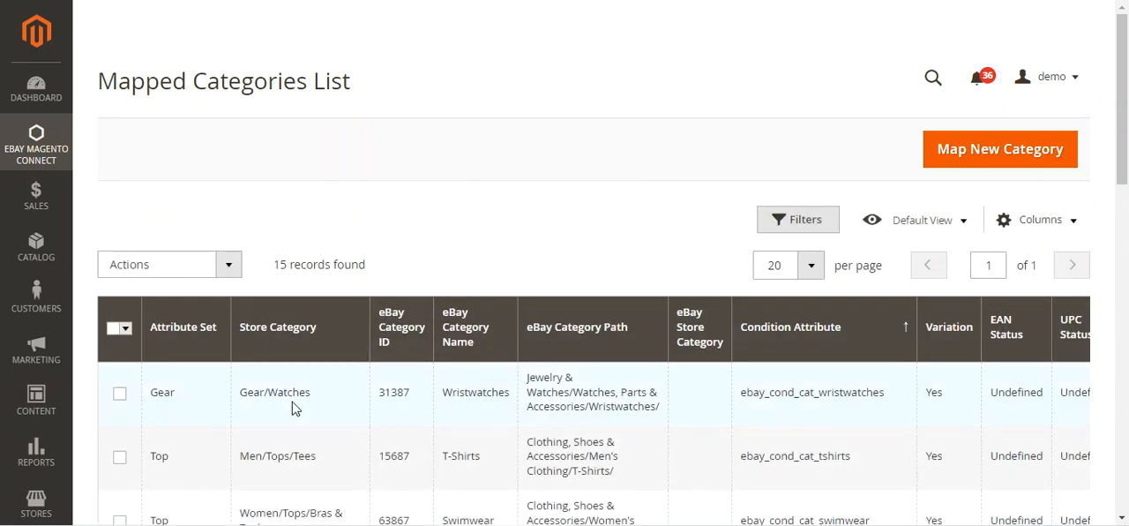
Step: Compare the store category with the eBay category name in the Gear/Watches mapping
scroll(344, 393, down, 2)
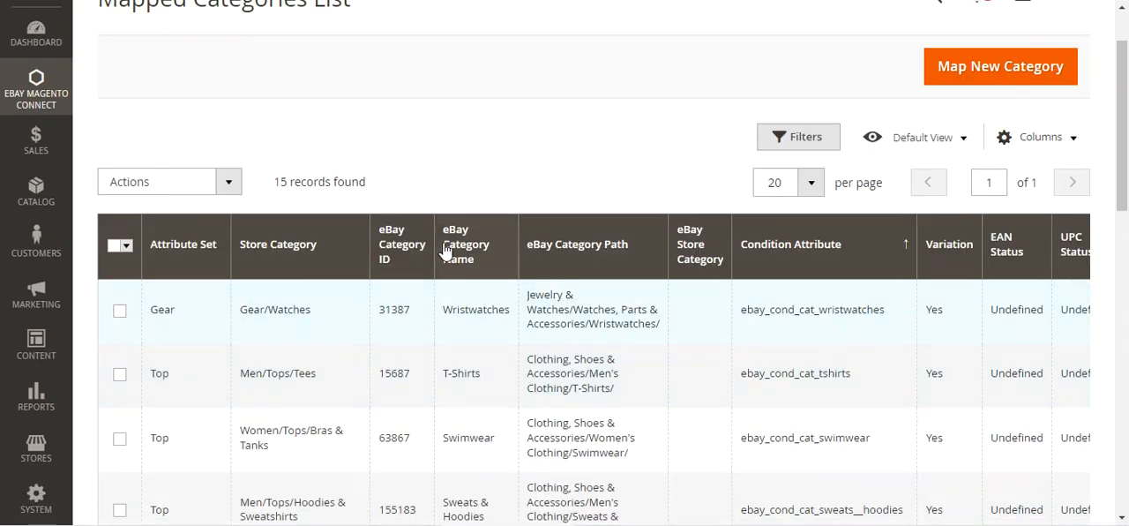
drag(446, 313, 509, 313)
drag(239, 310, 303, 311)
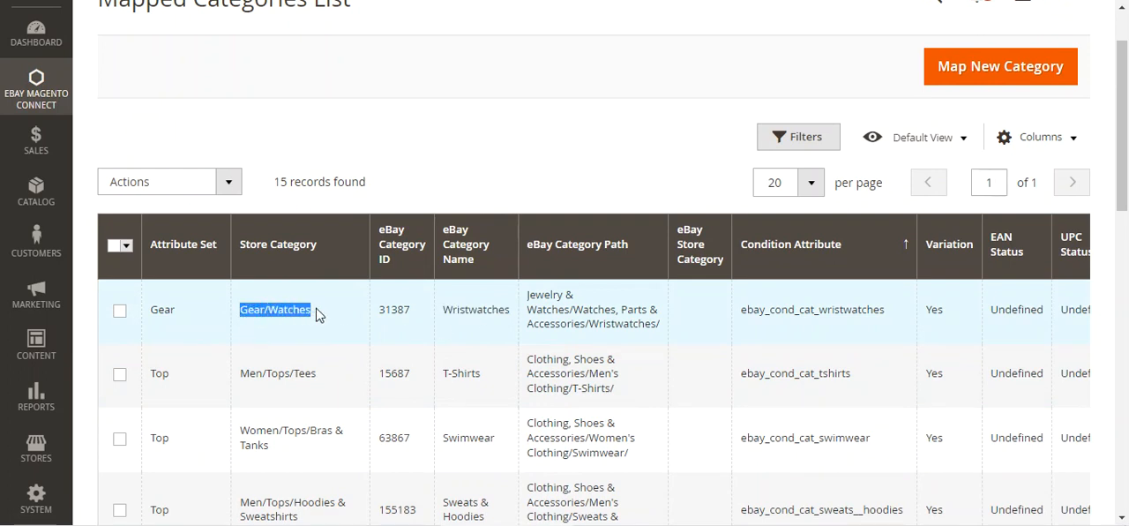
drag(455, 315, 499, 313)
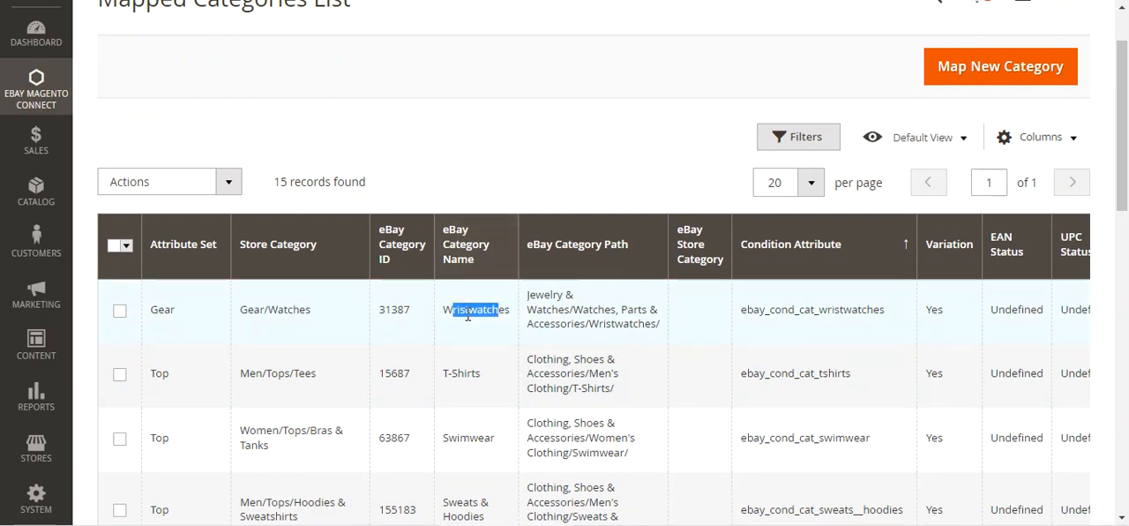
drag(240, 311, 309, 310)
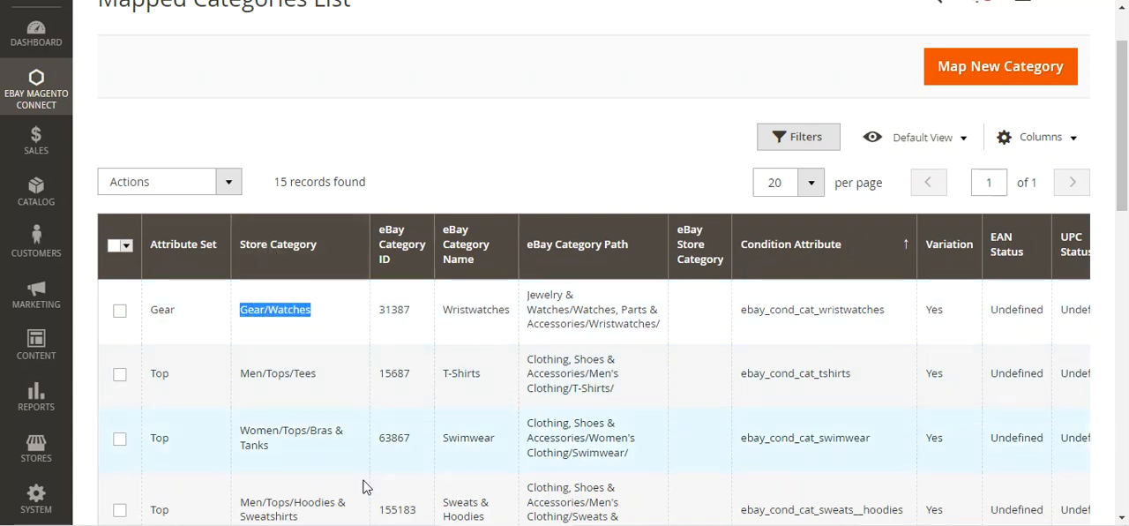
Step: Open the attribute mapping of the Gear/Watches category in a new browser tab
scroll(366, 488, down, 10)
scroll(341, 451, down, 1)
drag(325, 361, 726, 361)
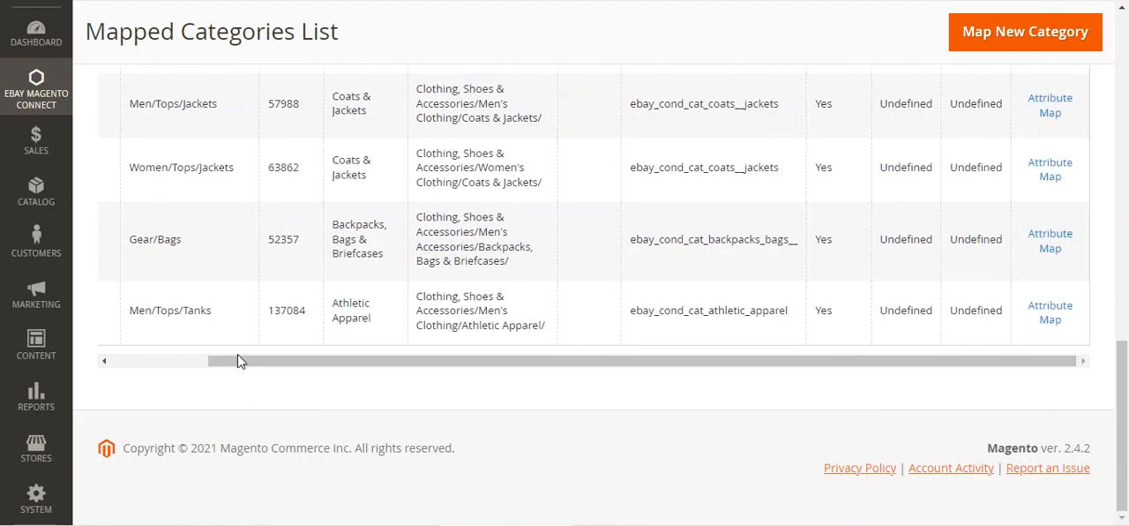
scroll(238, 360, up, 10)
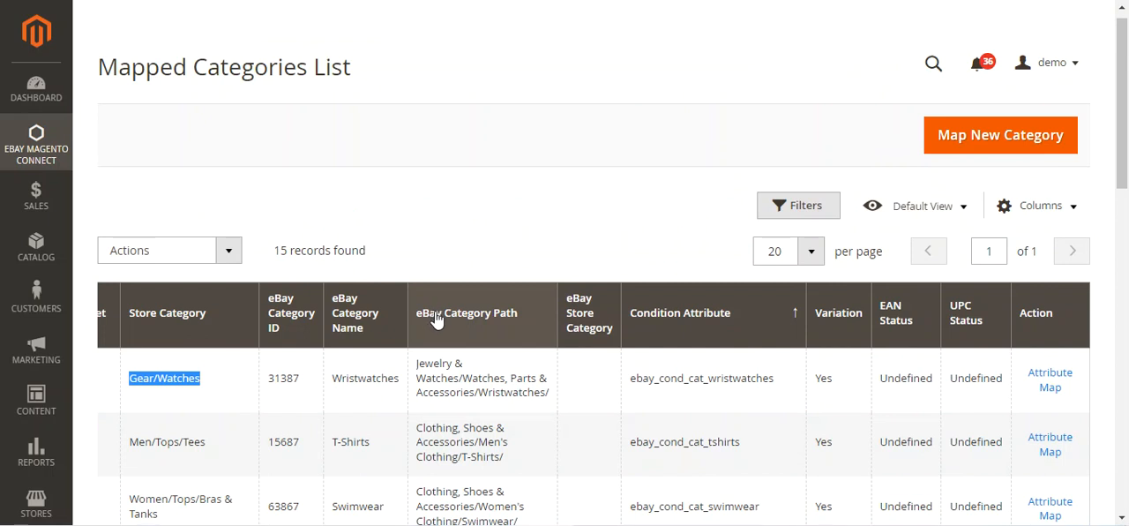
right_click(1050, 385)
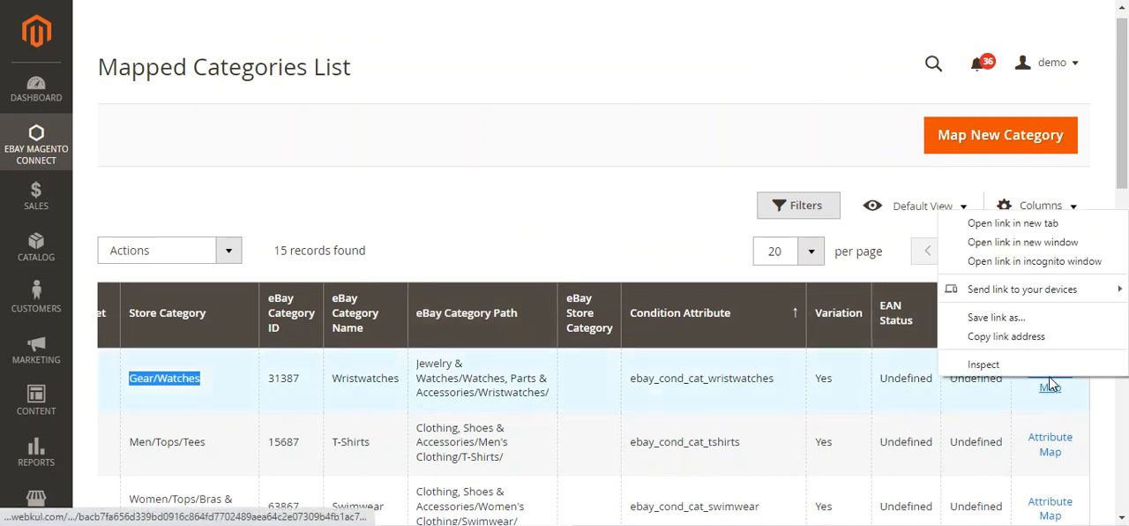
click(1019, 226)
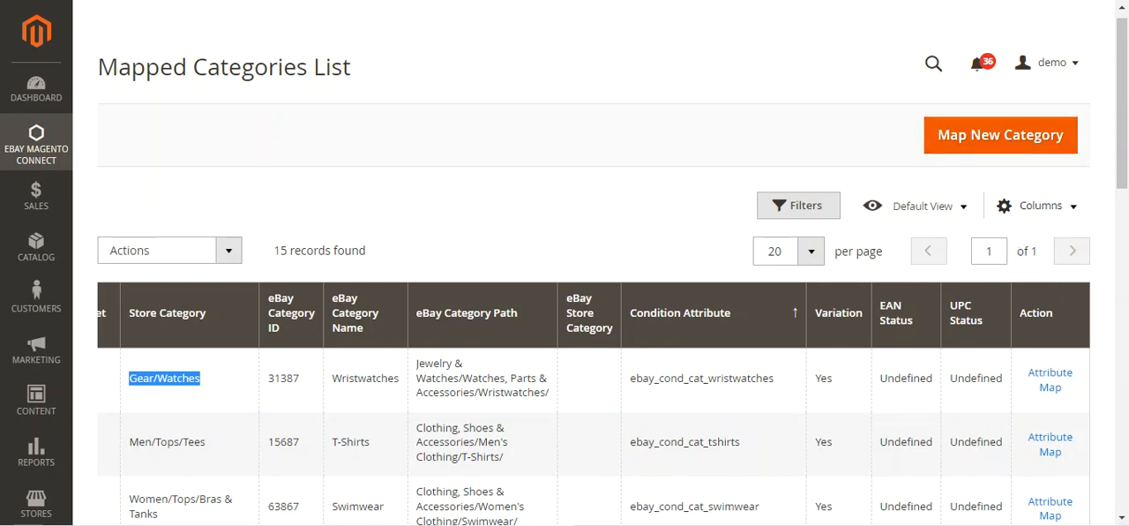
Step: Switch to the Wristwatches attribute mapping and examine its heading and the eBay Brand field
click(336, 0)
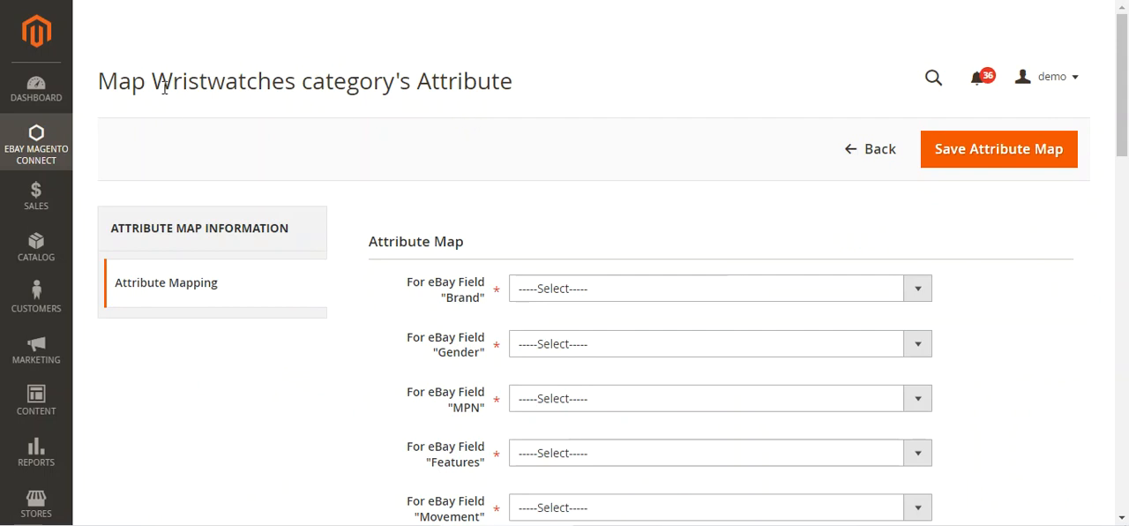
drag(164, 88, 517, 86)
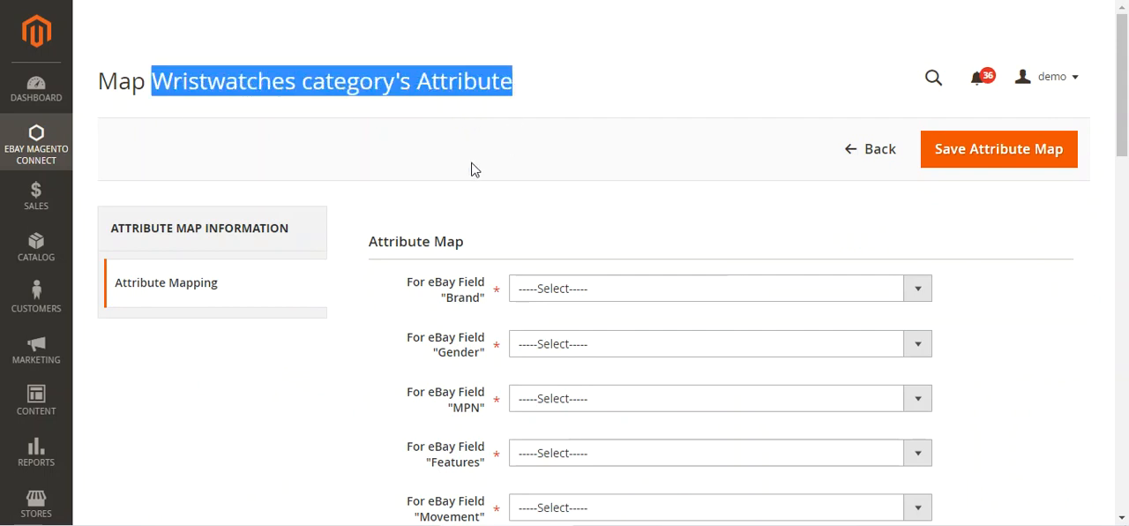
scroll(504, 189, down, 2)
click(427, 129)
drag(426, 129, 479, 140)
click(458, 141)
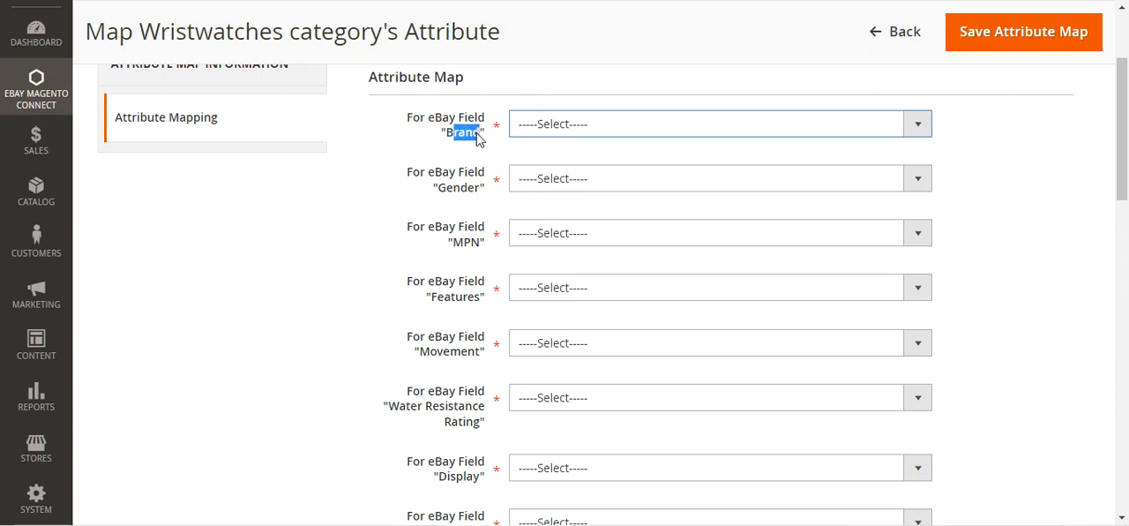
Step: Map the eBay Brand field to the Brand ( Luggage ) (ebay_brand) attribute
click(565, 130)
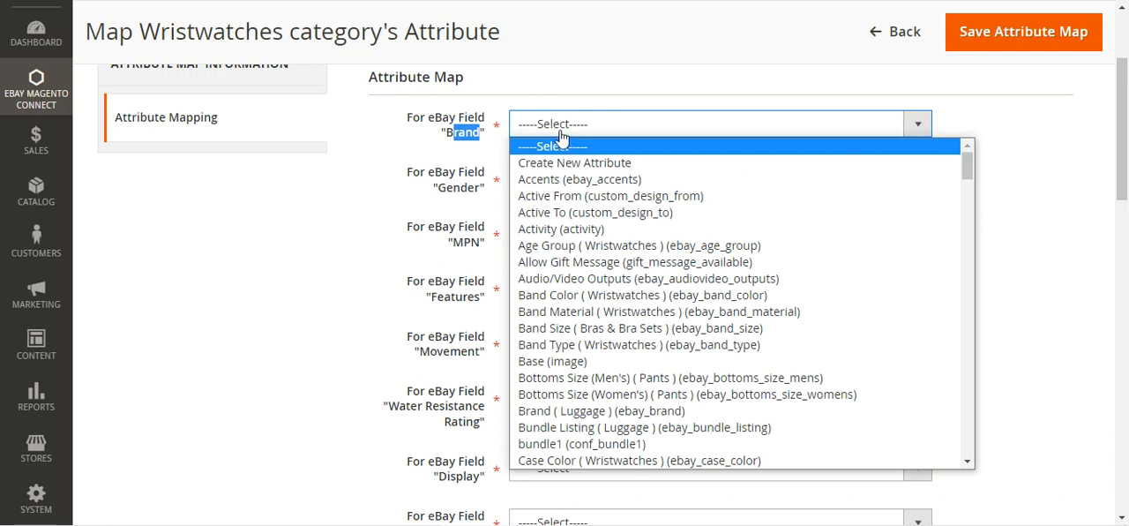
key(b)
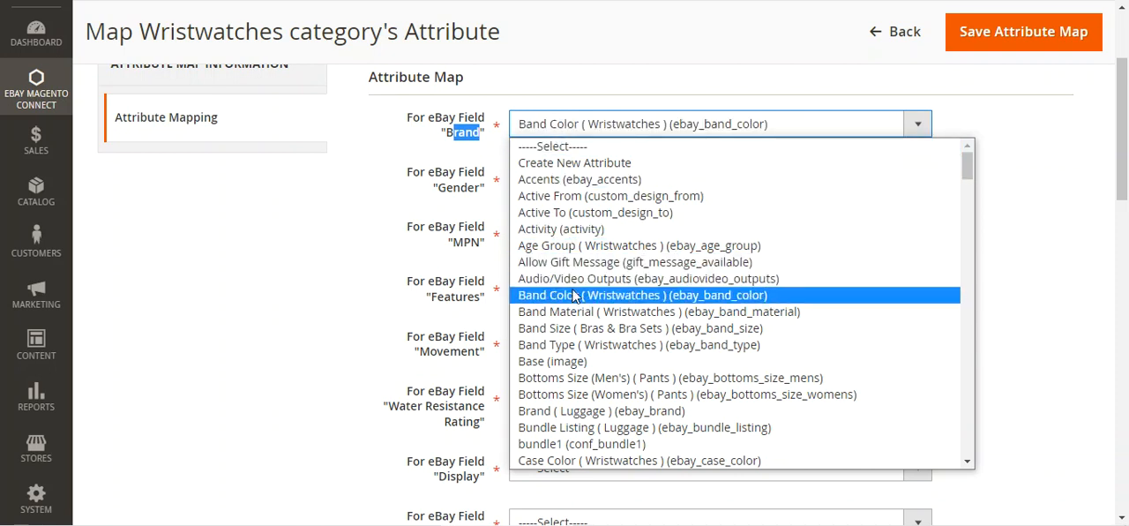
key(b)
key(b)
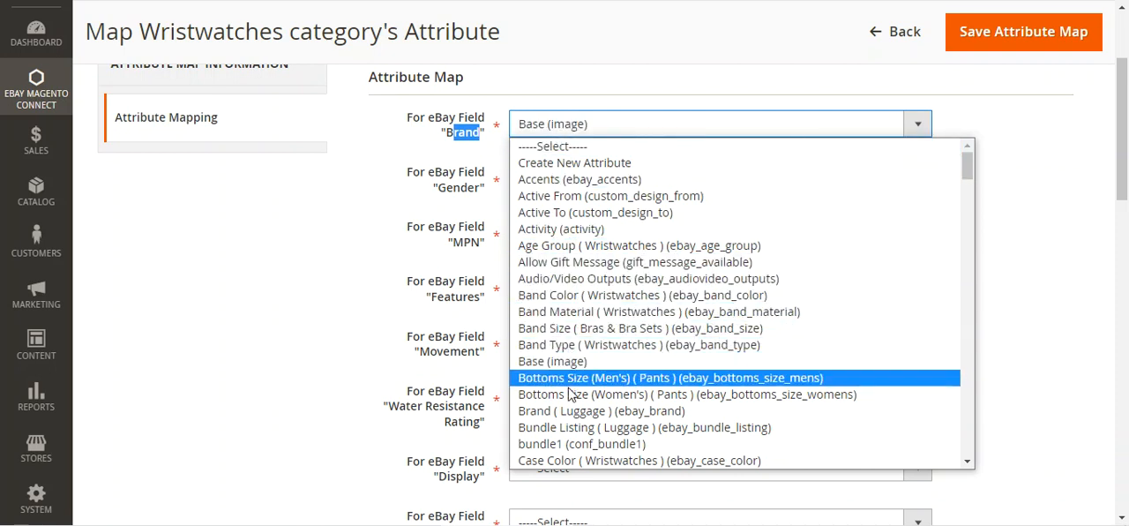
click(569, 411)
Step: Map the eBay Gender field to the Gender (gender) attribute
click(552, 185)
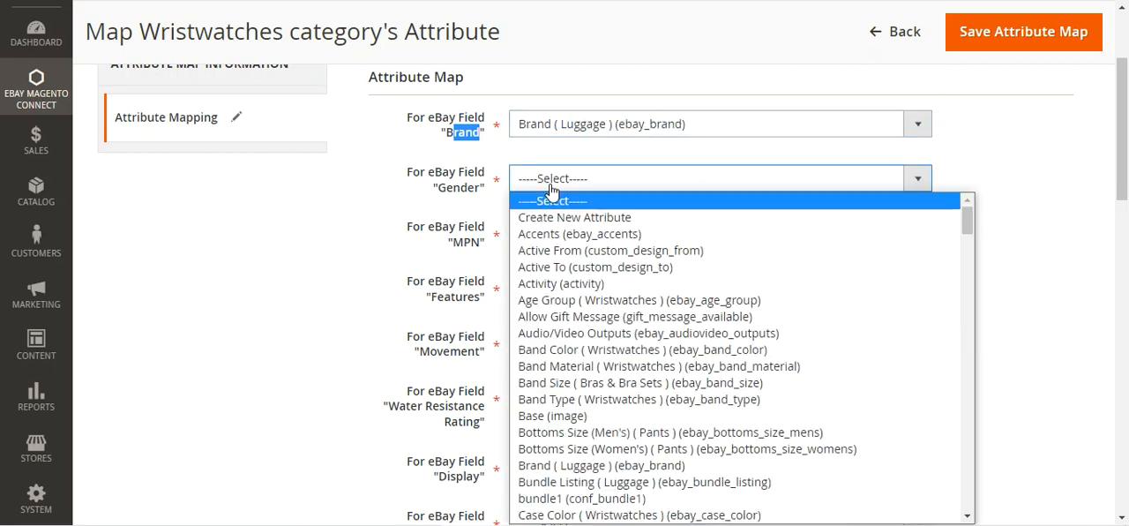
key(g)
key(g)
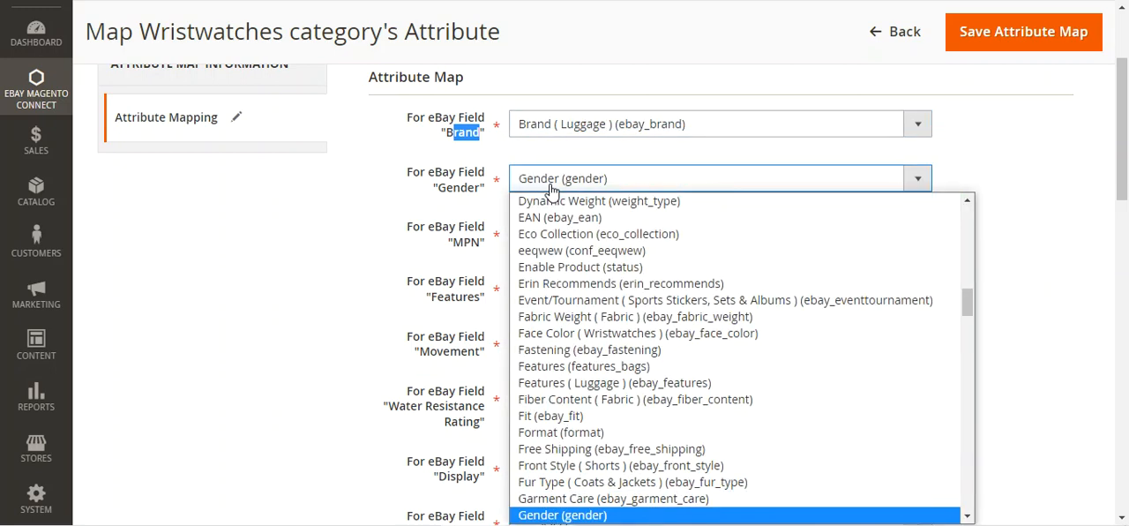
click(569, 518)
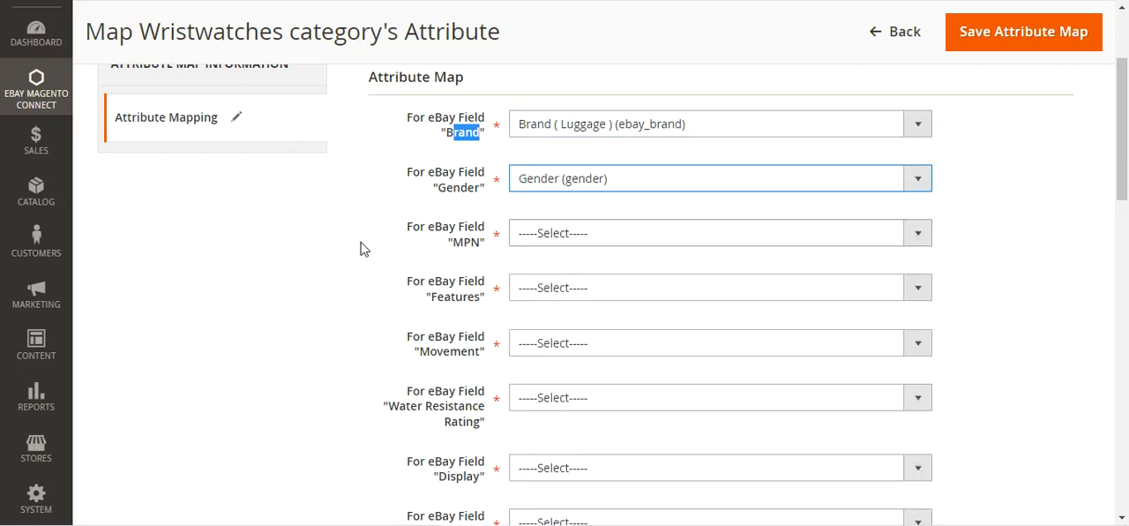
scroll(360, 250, up, 2)
scroll(361, 250, up, 1)
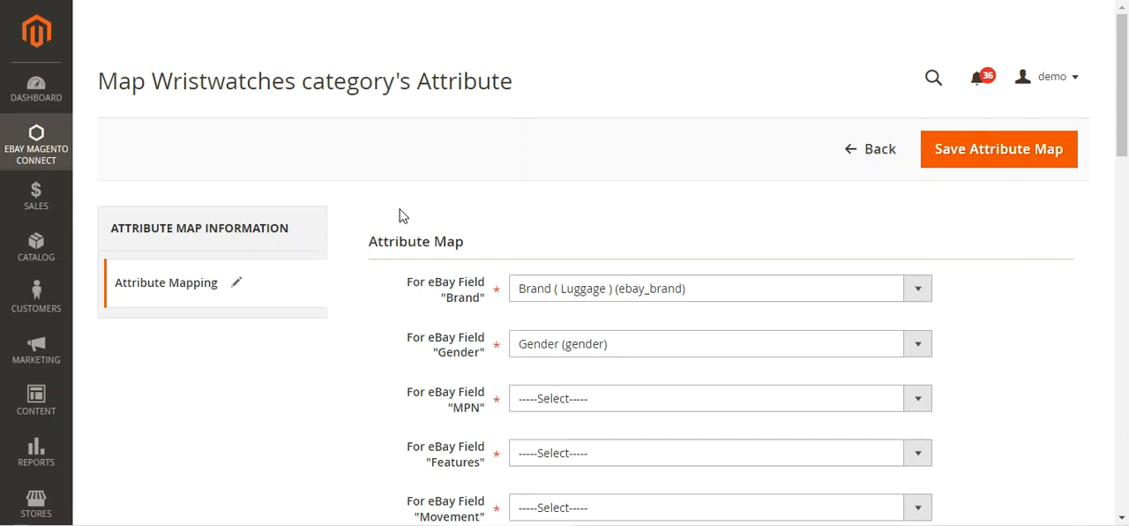
Step: Return from the Wristwatches attribute mapping to the Mapped Categories List in the other browser tab
click(989, 163)
key(ctrl+shift+Tab)
click(536, 167)
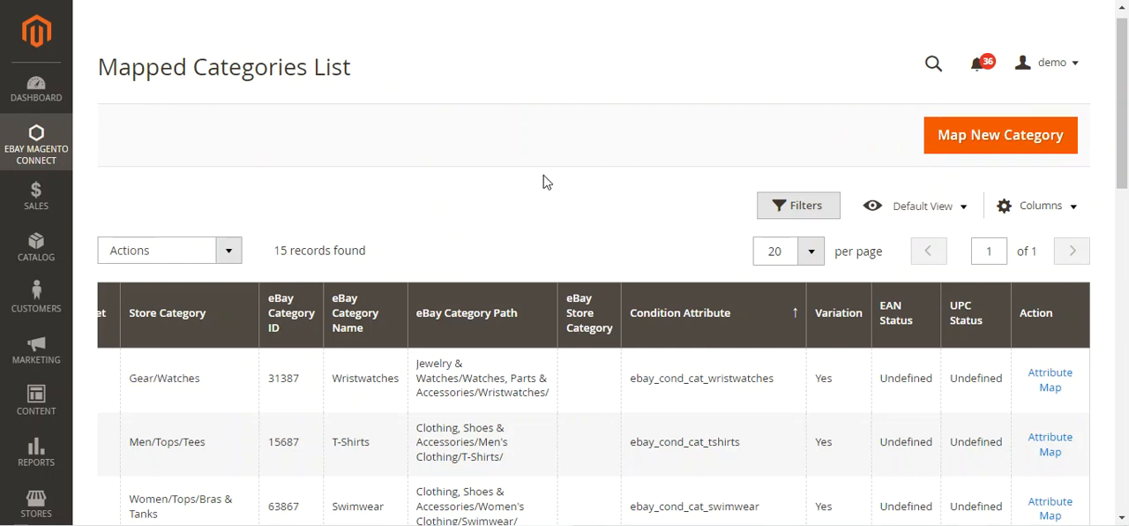
Step: Open the Map Product page of eBay Magento Connect
click(36, 145)
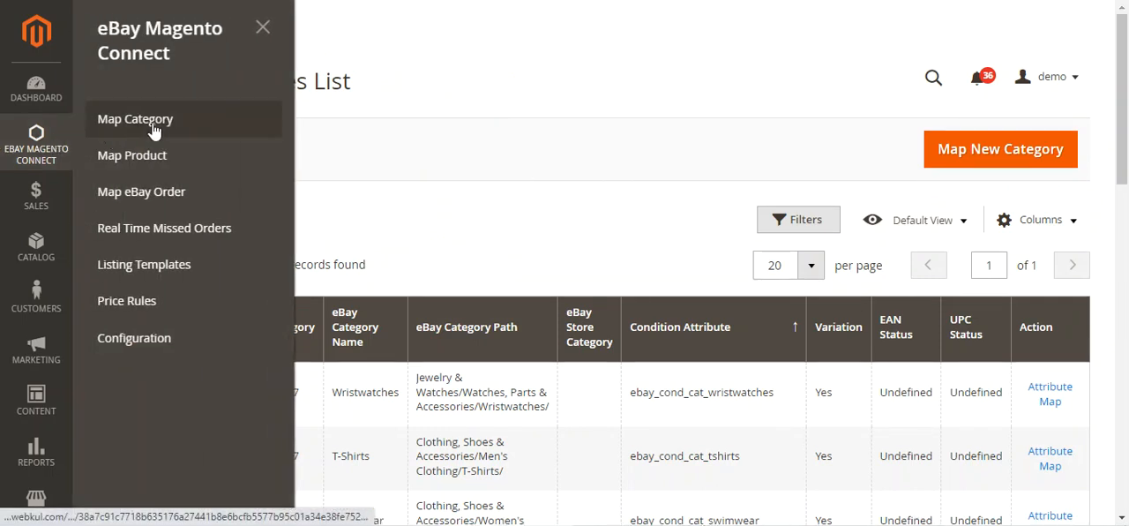
click(442, 115)
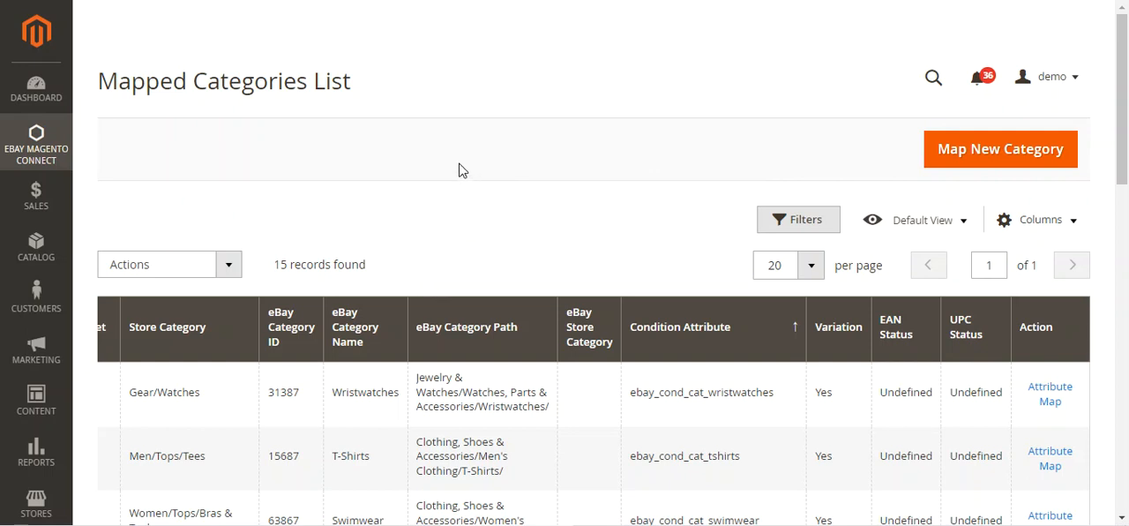
click(17, 132)
click(155, 166)
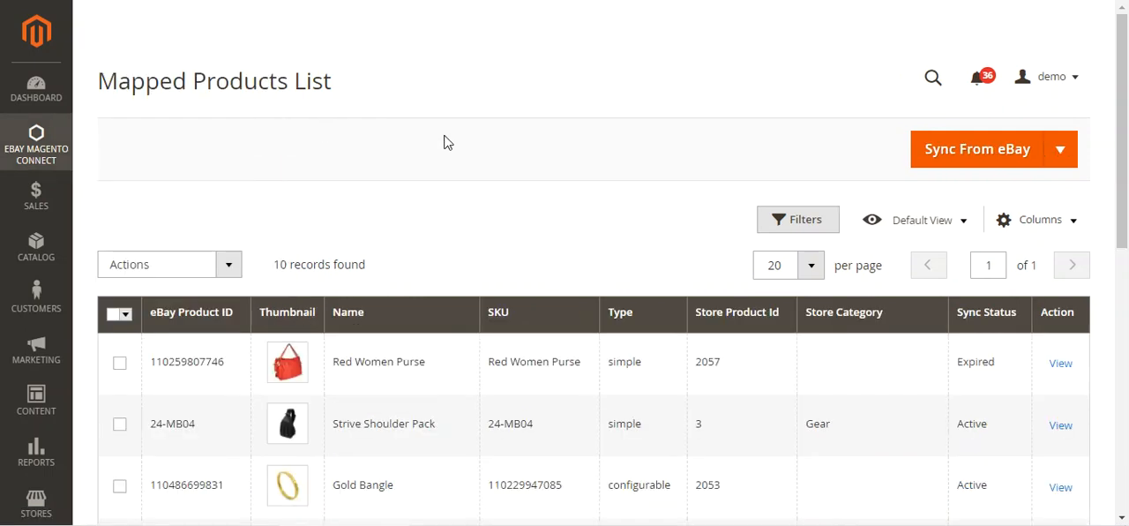
Step: Review the import, profiler and Export To eBay options offered for syncing the mapped products
click(70, 145)
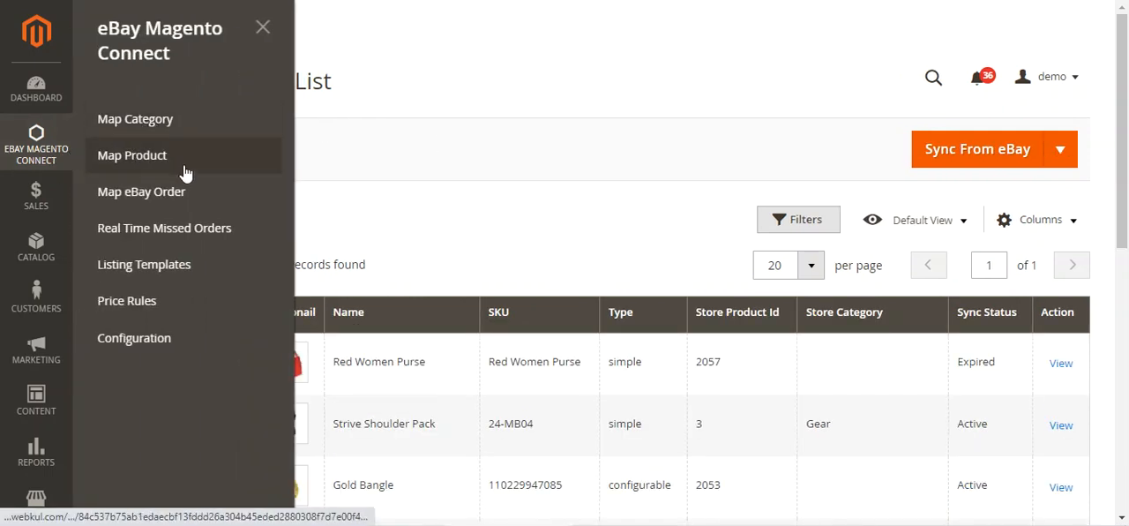
click(653, 103)
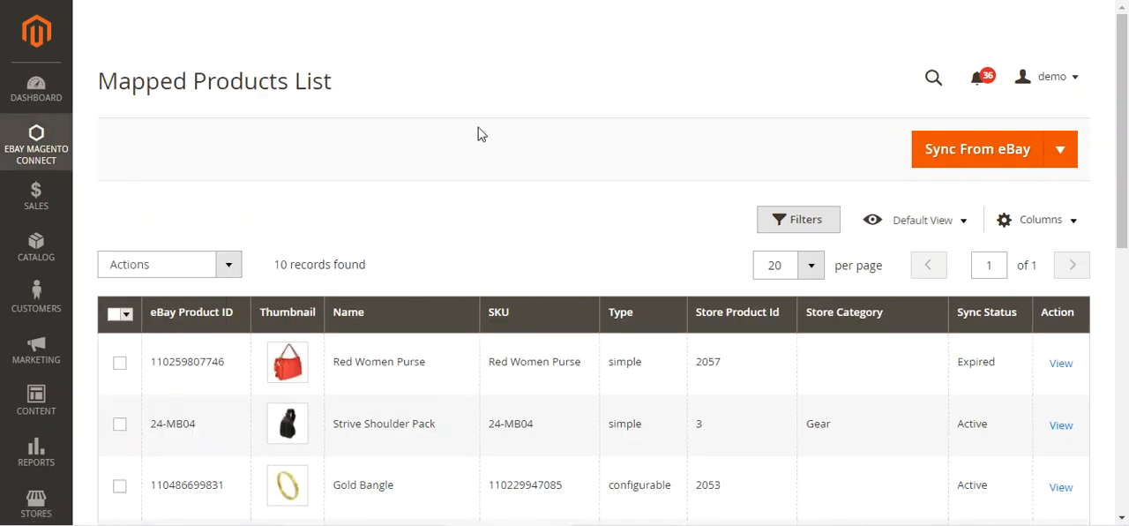
click(1059, 151)
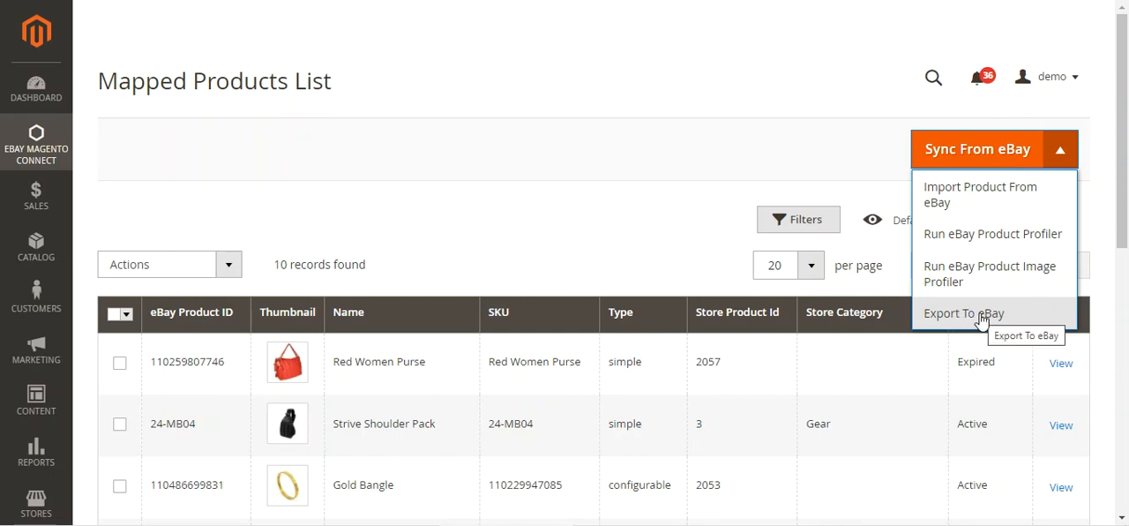
click(933, 77)
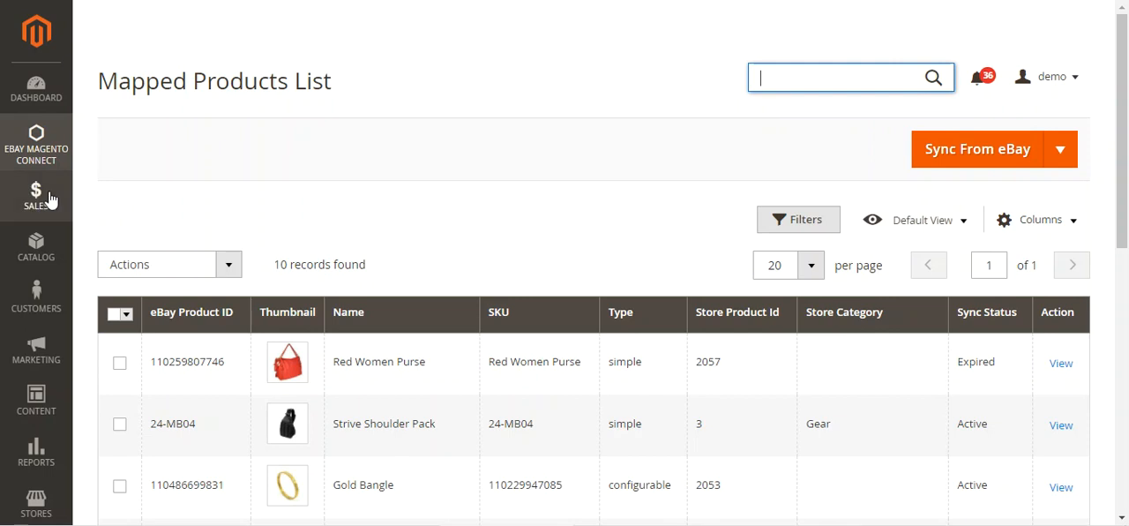
Step: Open the catalog's Products list in a new browser tab and display its product rows
click(16, 195)
click(43, 250)
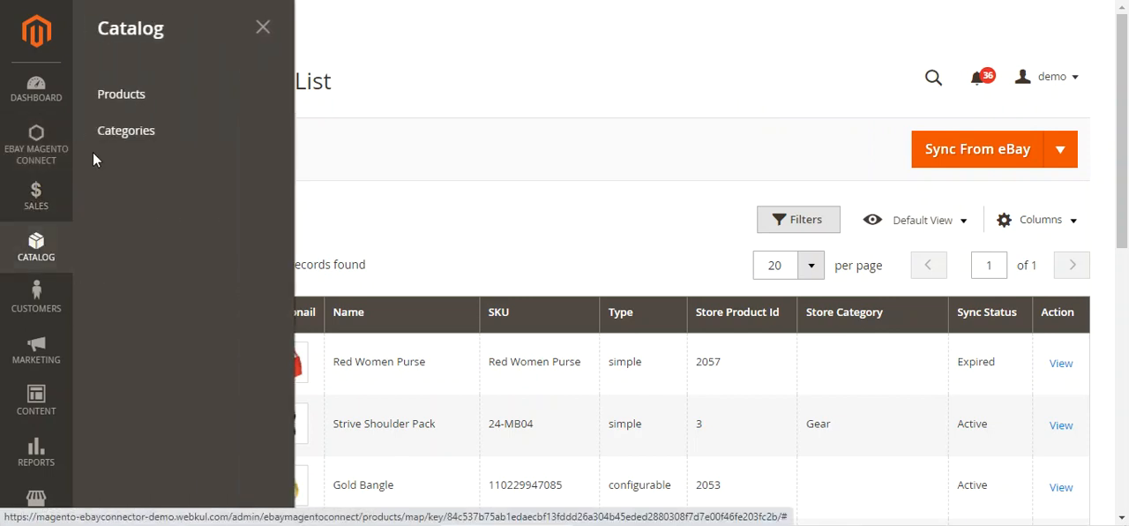
right_click(130, 94)
click(182, 105)
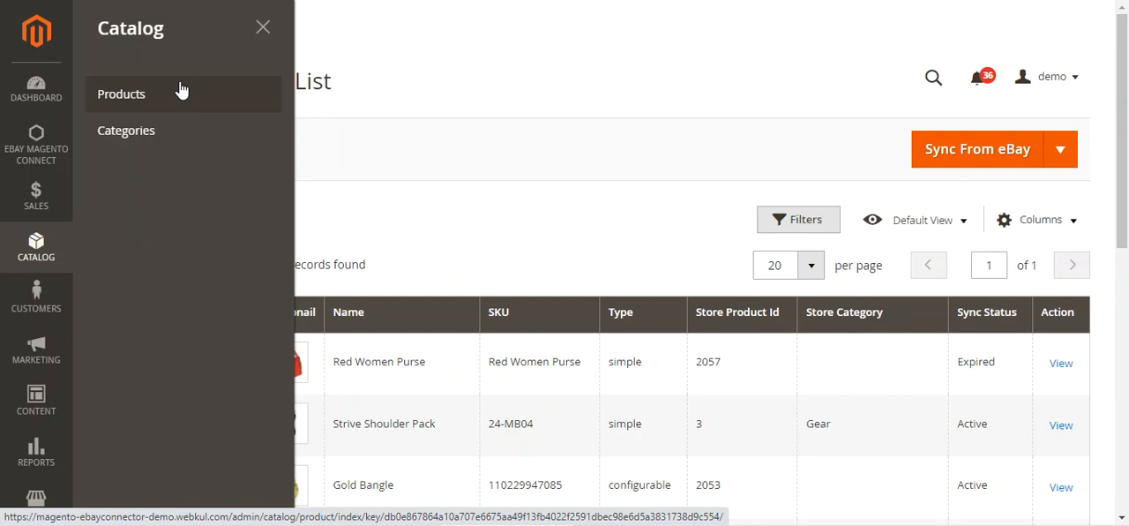
click(180, 90)
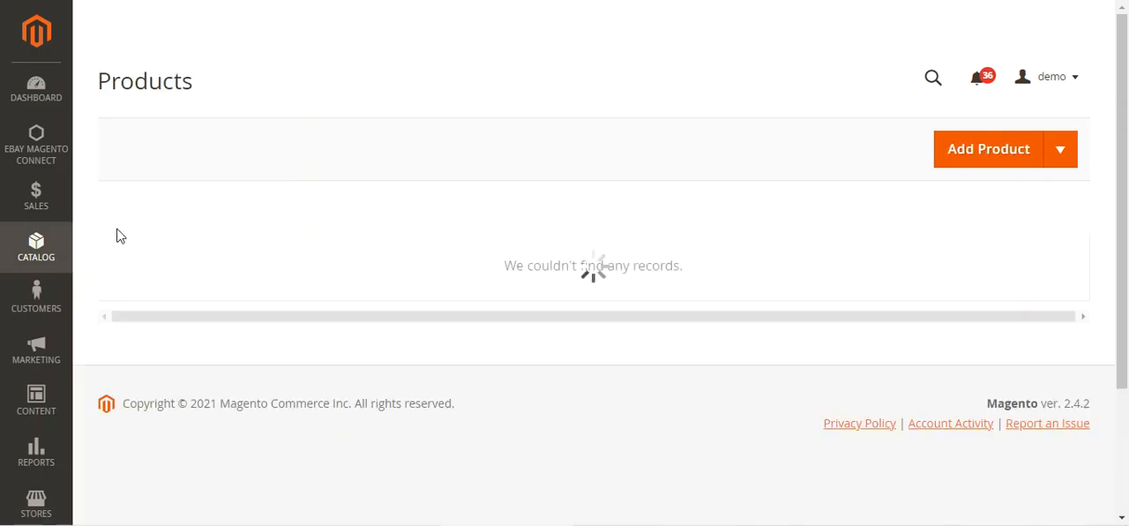
scroll(209, 224, down, 1)
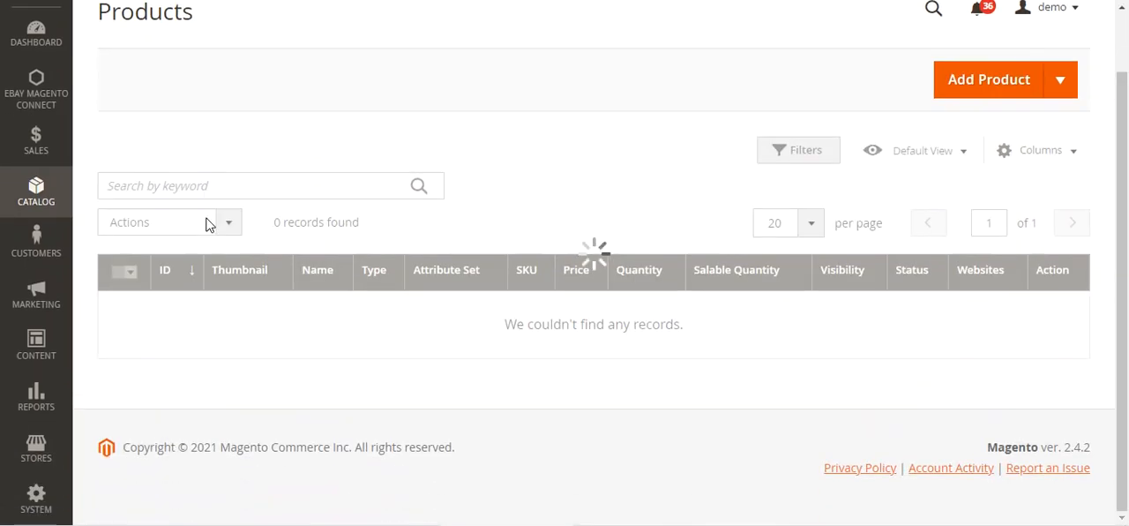
scroll(209, 224, down, 1)
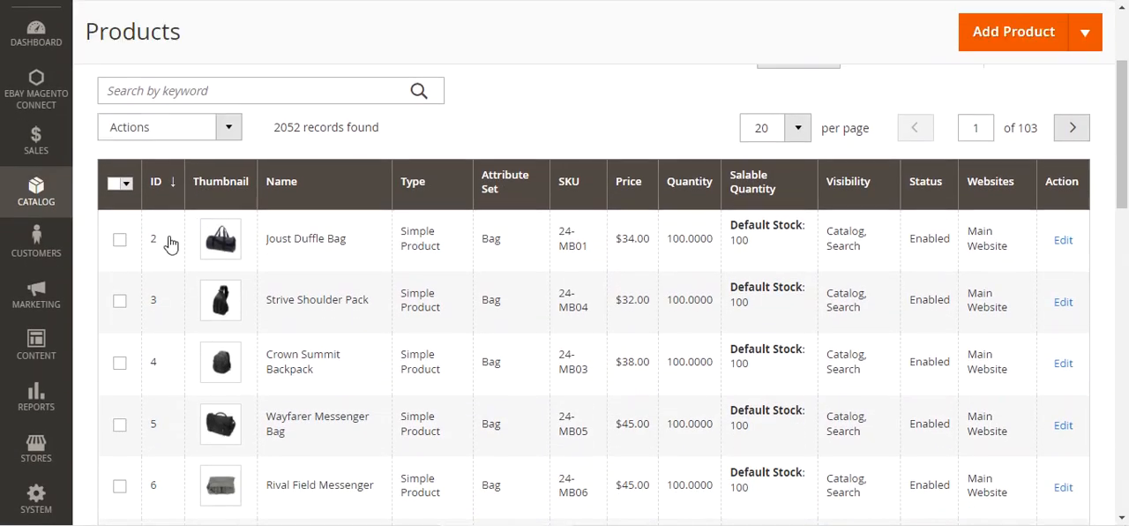
Step: Select the Joust Duffle Bag, view the Export to eBay bulk action, and return to the Mapped Products List without exporting
click(120, 240)
click(222, 128)
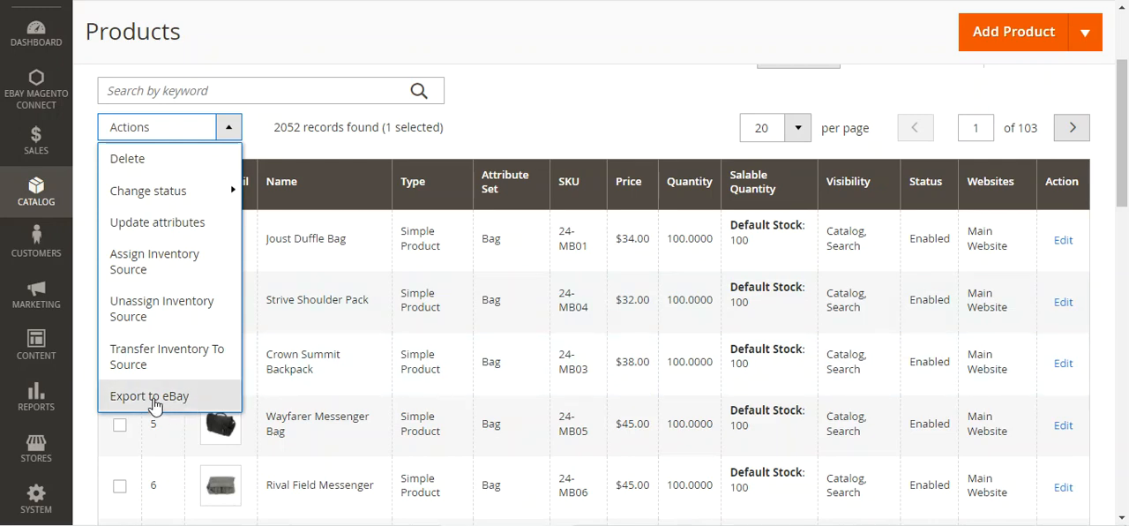
click(668, 89)
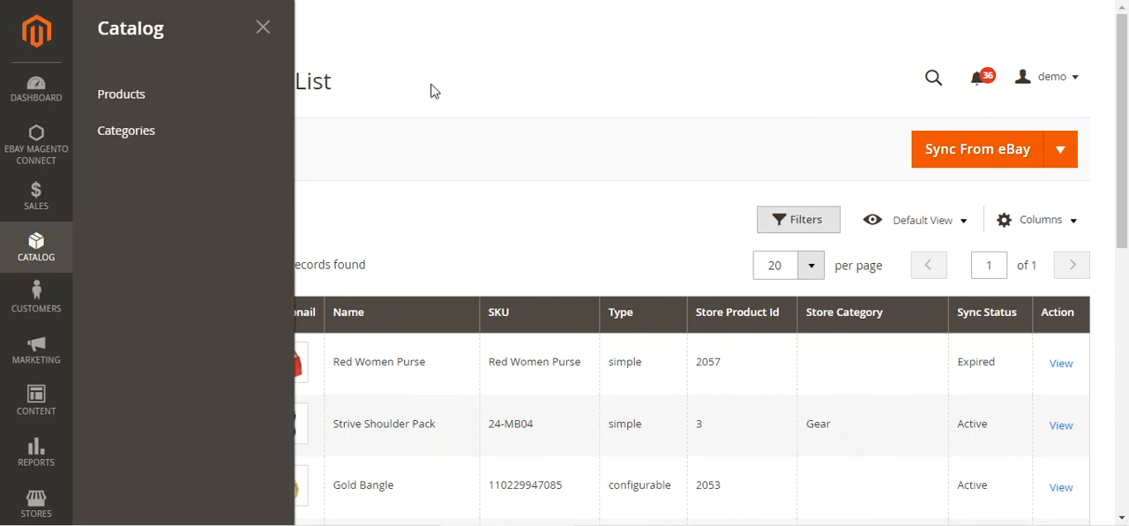
click(432, 90)
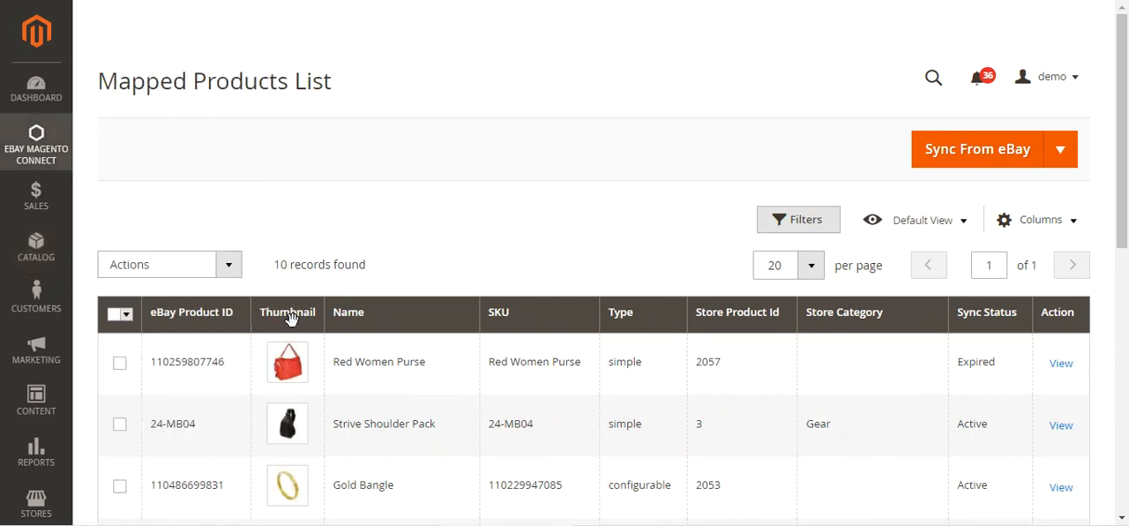
Step: Browse the mapped products and check the import and export options available for syncing with eBay
scroll(224, 367, down, 5)
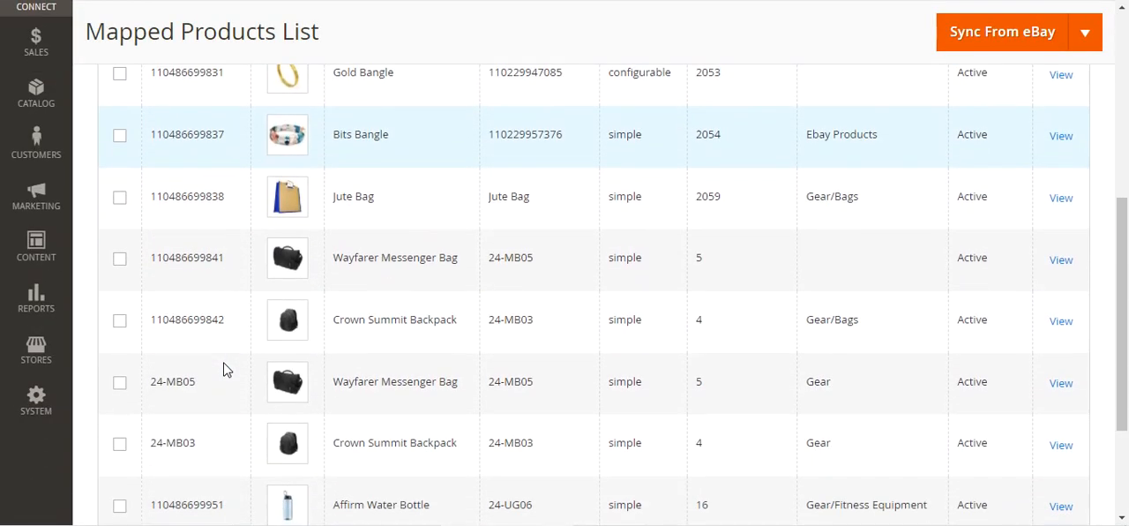
scroll(224, 368, up, 5)
scroll(225, 369, down, 1)
scroll(224, 370, up, 1)
scroll(224, 369, down, 2)
scroll(224, 369, up, 1)
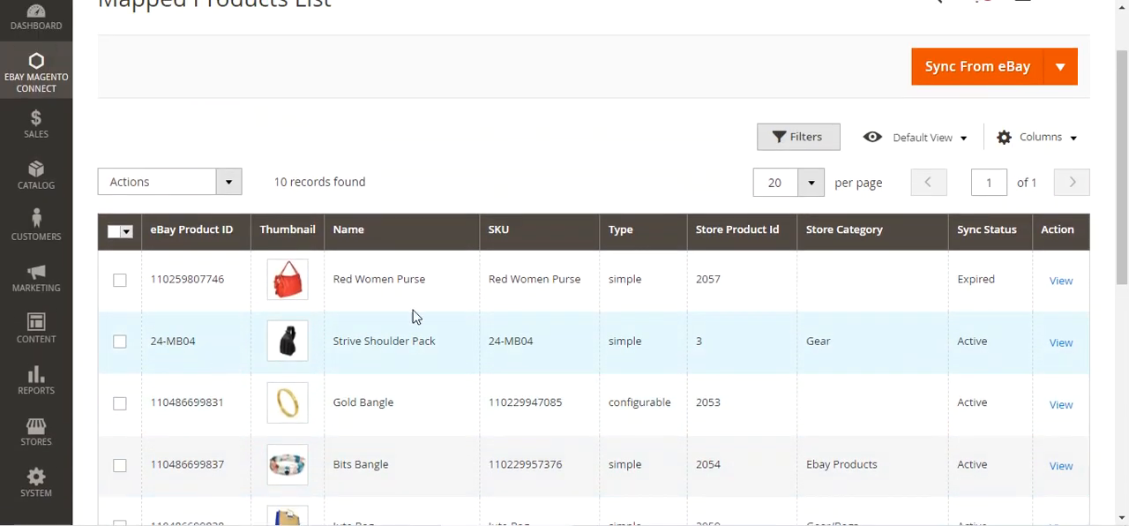
click(1057, 71)
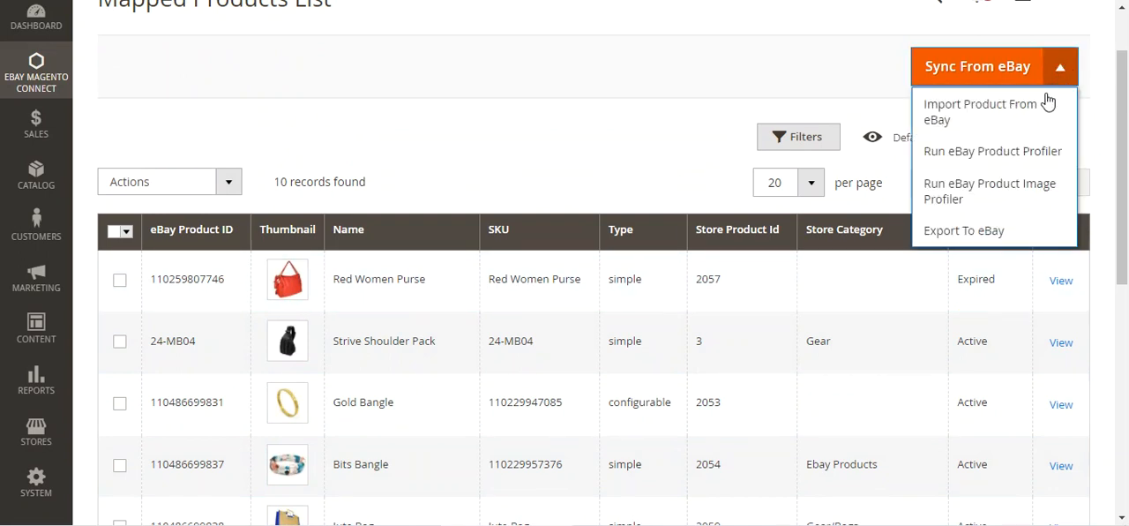
click(583, 130)
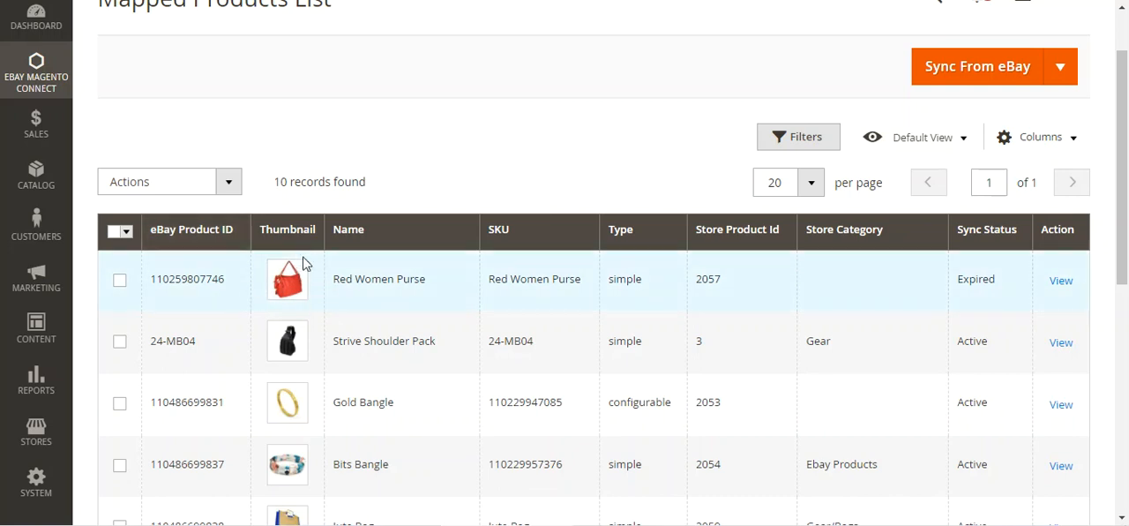
Step: Check the Red Women Purse entry's details and open its product page in a new browser tab
drag(346, 278, 613, 278)
scroll(975, 281, down, 1)
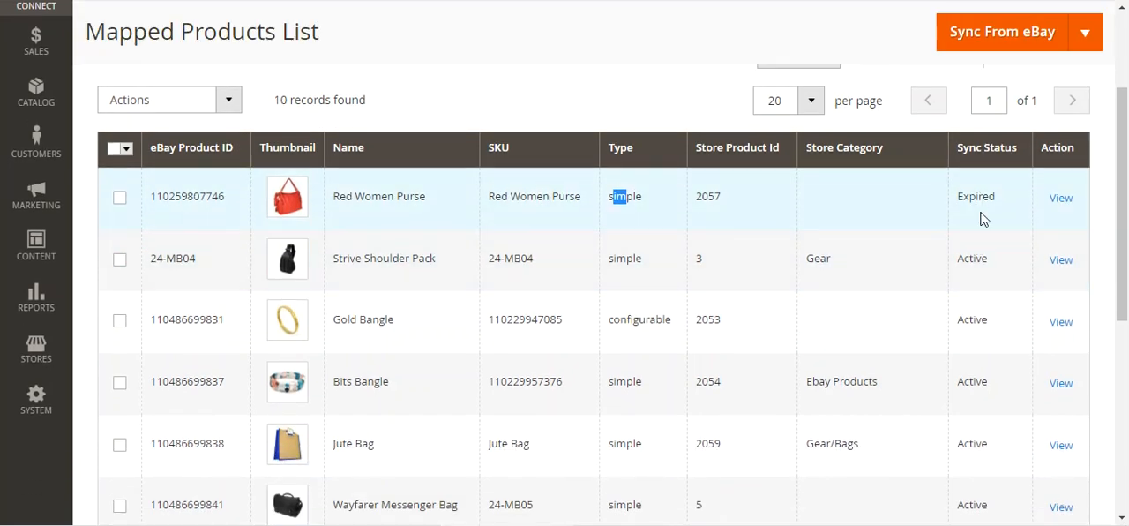
right_click(1064, 204)
click(1055, 212)
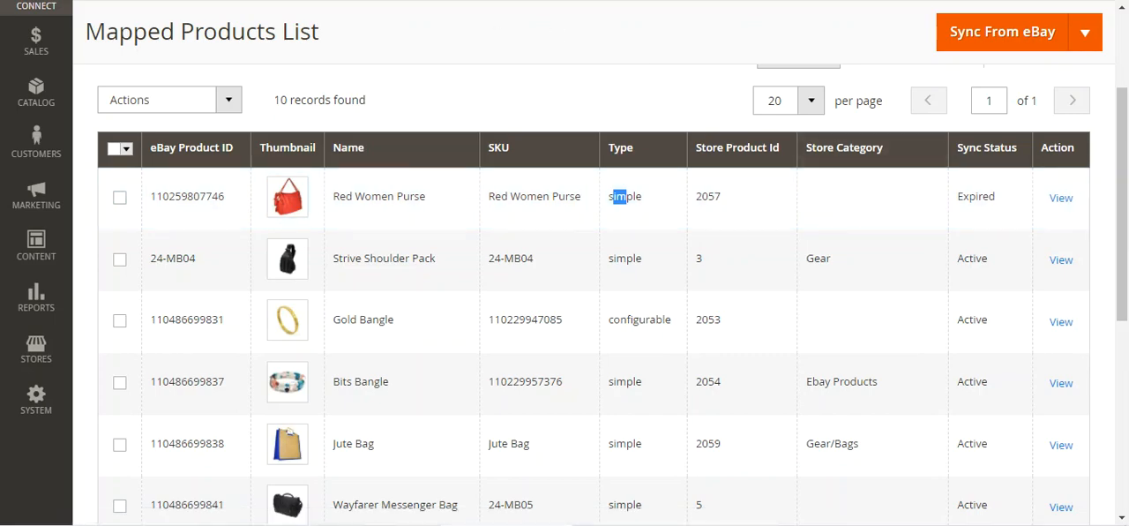
click(396, 1)
Step: Expand the Ebay Product Conditions as Category and Ebay Specification sections of the Red Women Purse and examine their fields
drag(1122, 89, 1122, 480)
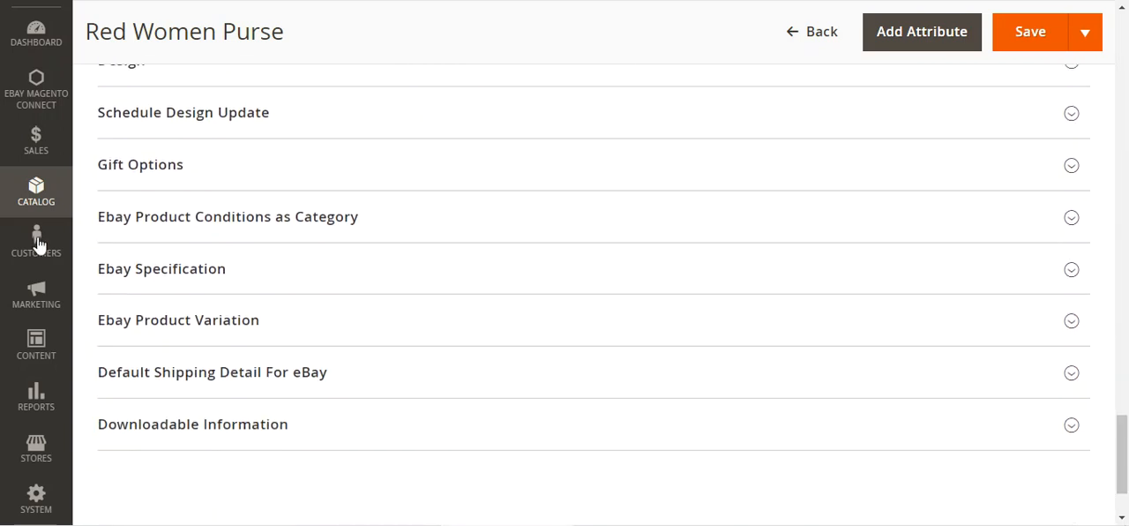
click(237, 227)
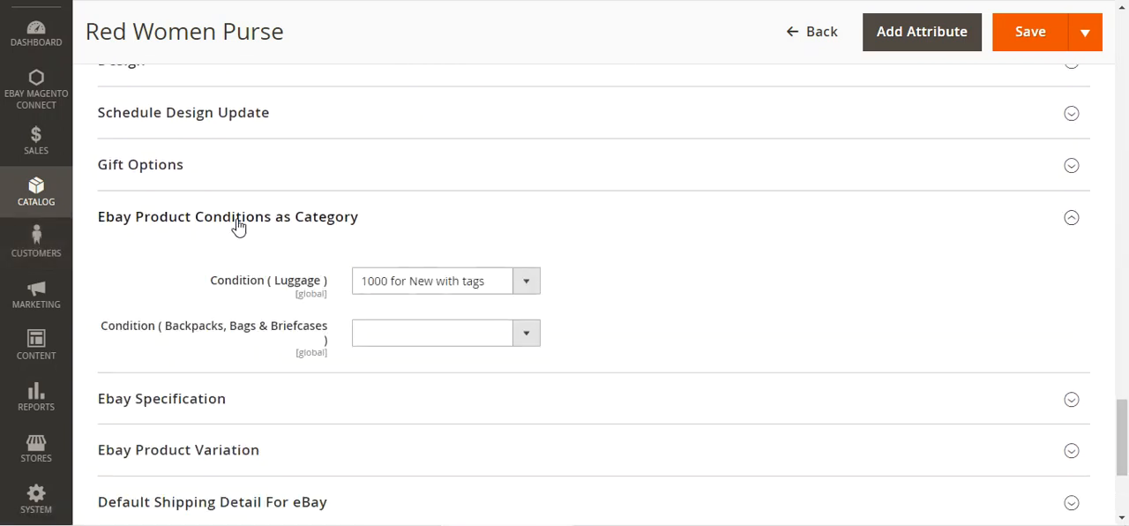
scroll(235, 226, down, 1)
click(185, 244)
scroll(196, 248, down, 7)
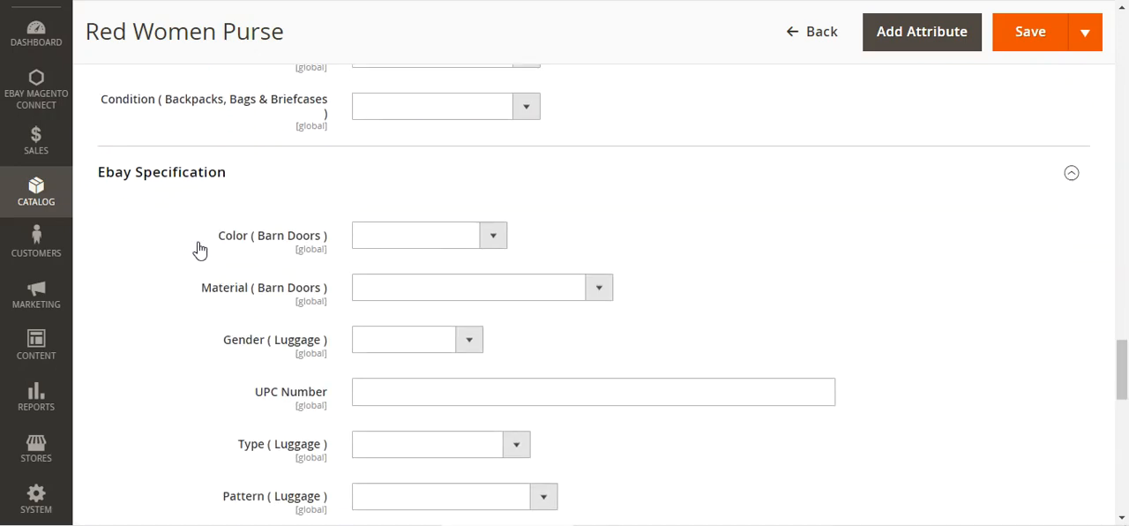
Step: Expand the Ebay Product Variation and Default Shipping Detail For eBay sections of the Red Women Purse and examine their fields
scroll(197, 249, down, 3)
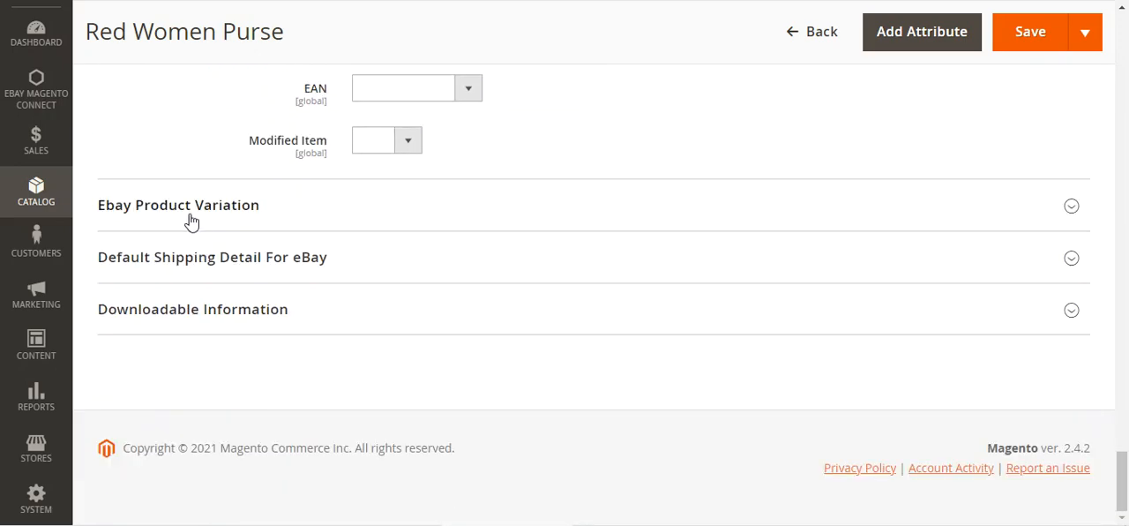
click(187, 215)
scroll(229, 264, down, 3)
scroll(239, 293, down, 8)
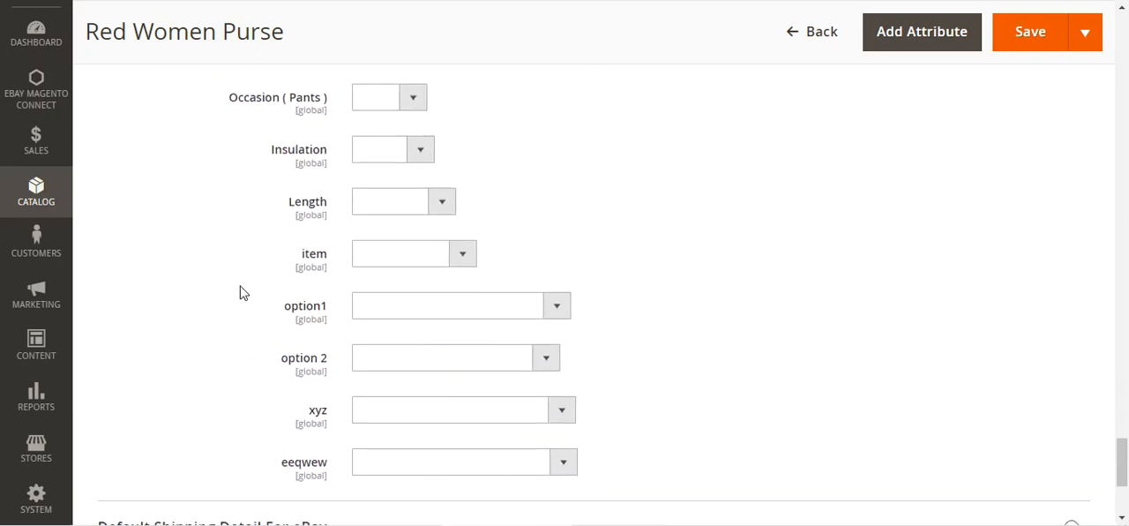
click(221, 260)
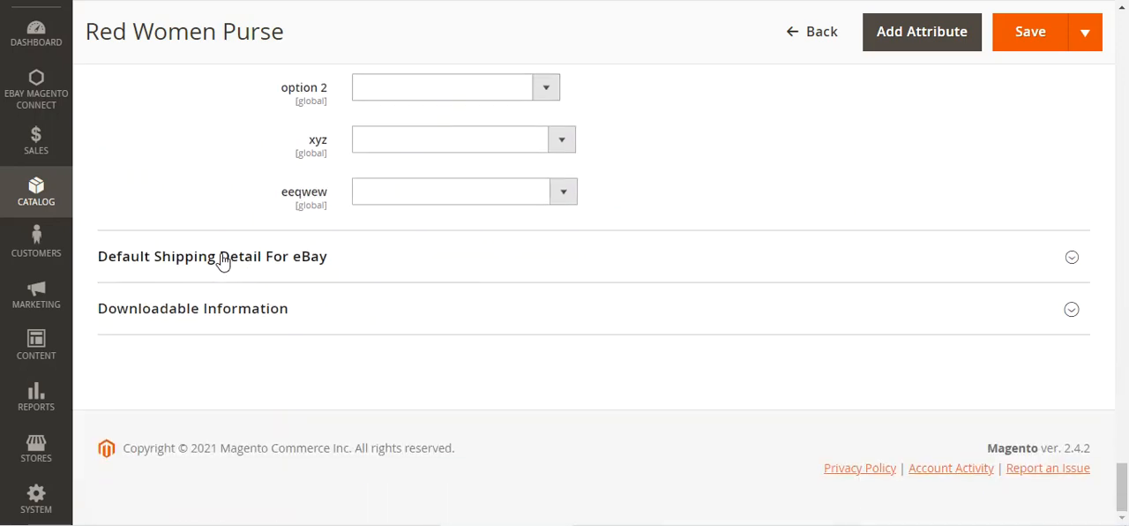
scroll(352, 285, down, 6)
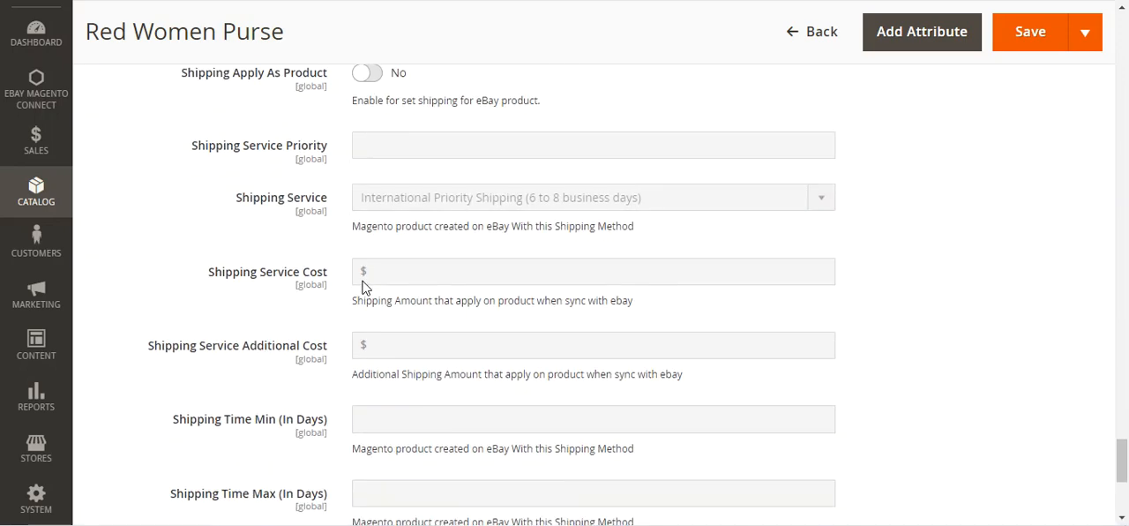
scroll(366, 289, up, 10)
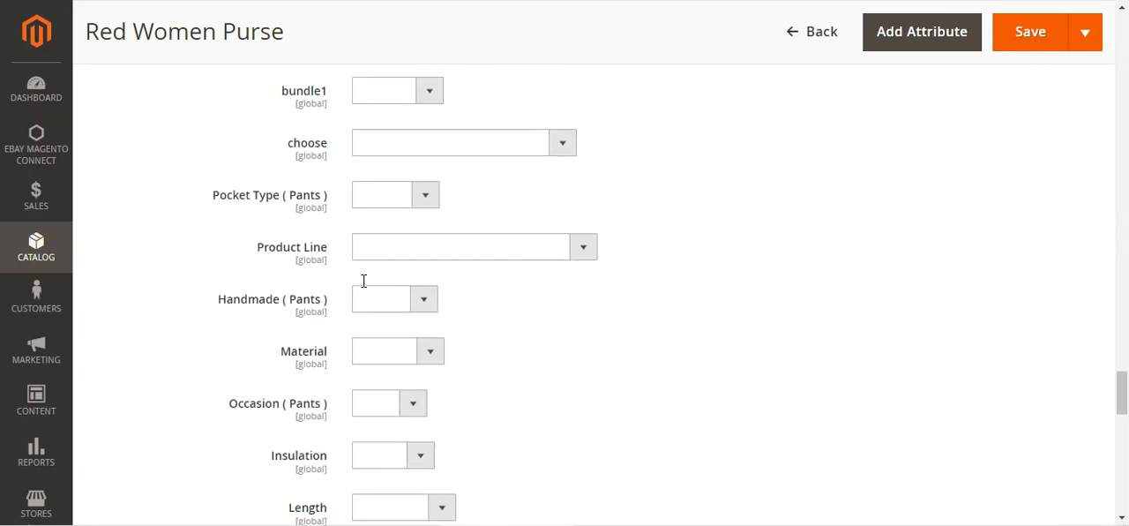
Step: From the Mapped Products List, open the product import from eBay and set its end date range from 12/1/2021 to 12/20/2021
drag(612, 196, 627, 196)
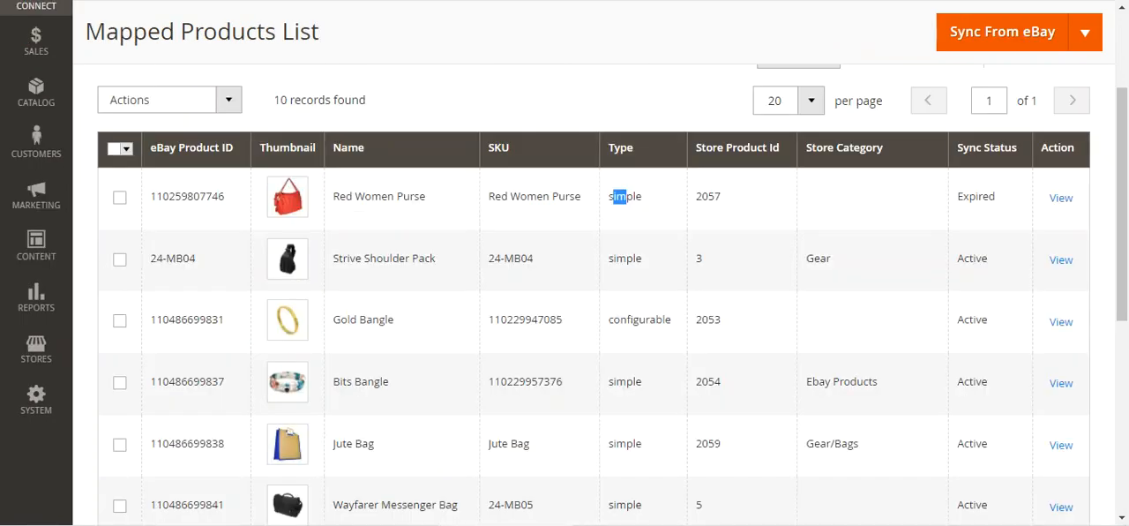
scroll(837, 123, up, 2)
click(594, 185)
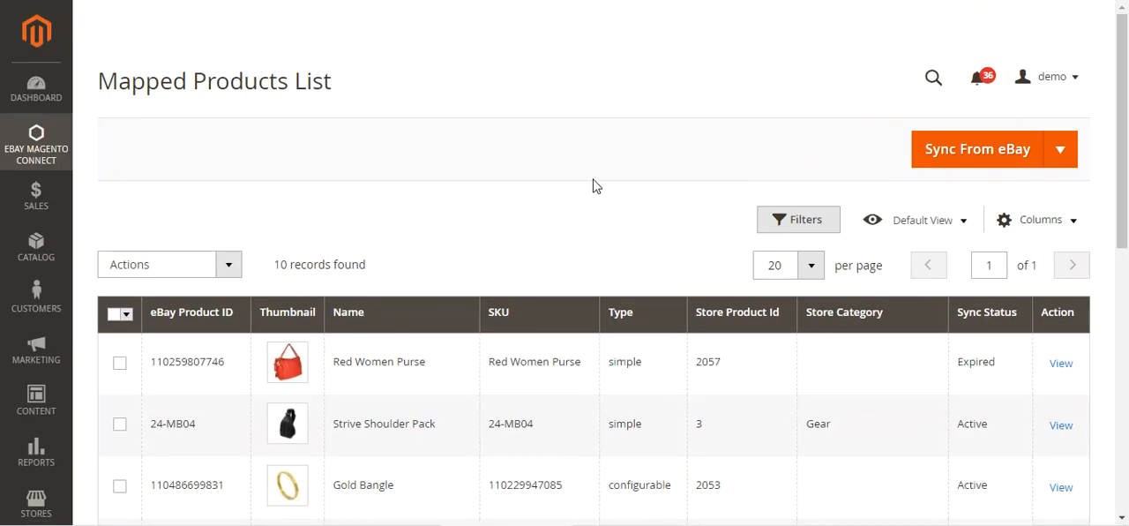
click(1061, 150)
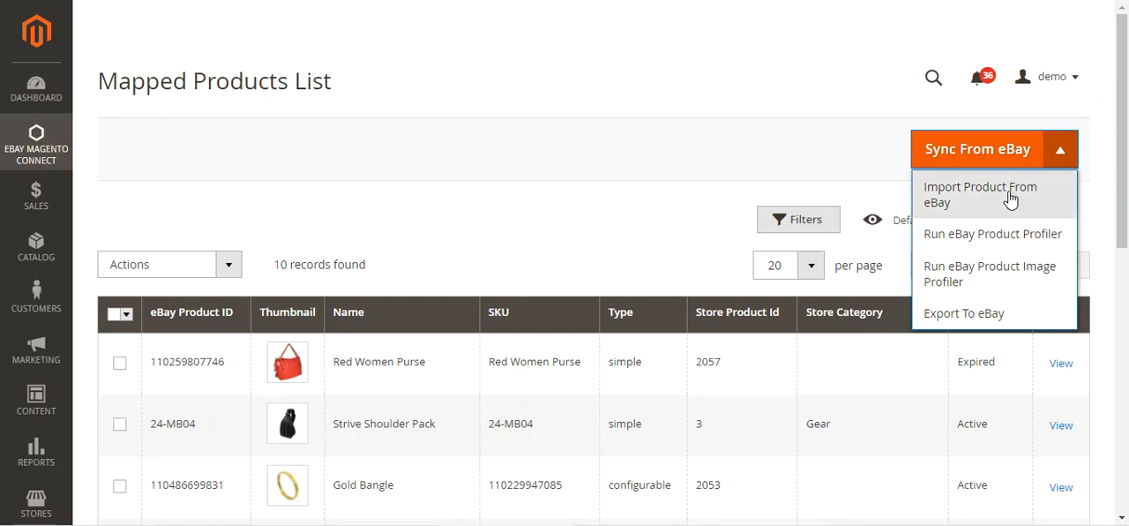
click(973, 200)
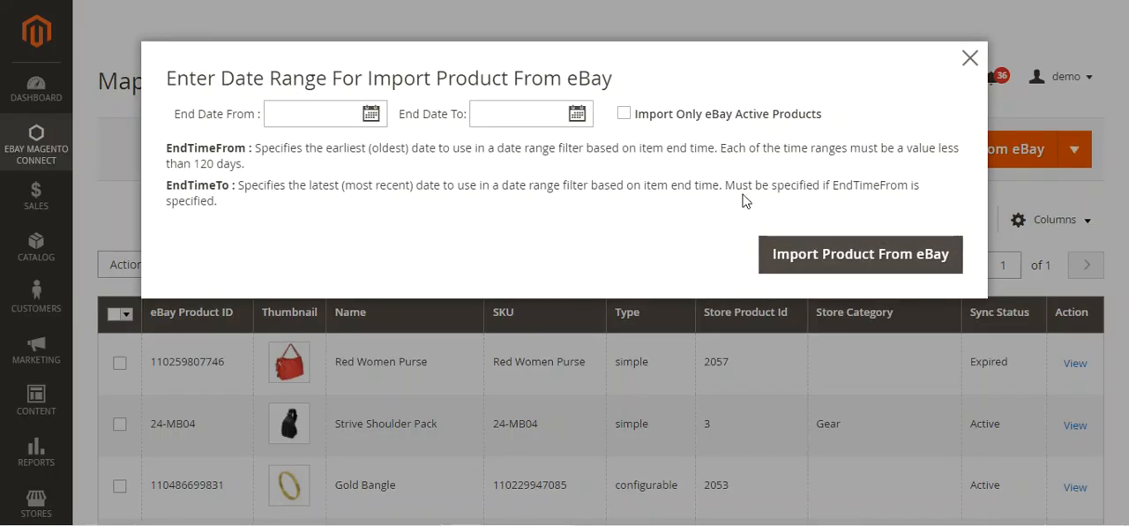
click(372, 116)
click(397, 224)
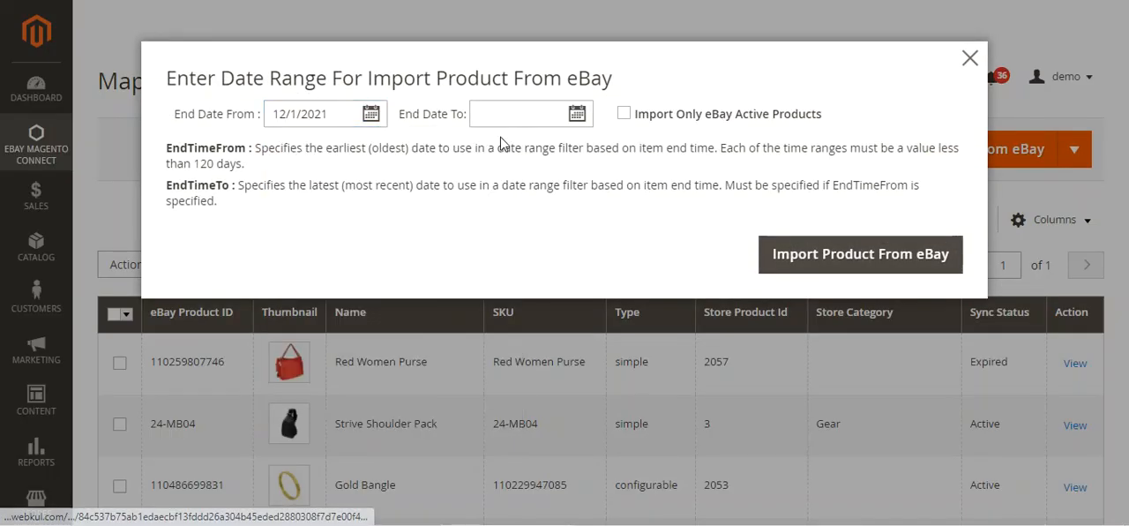
click(576, 116)
click(536, 319)
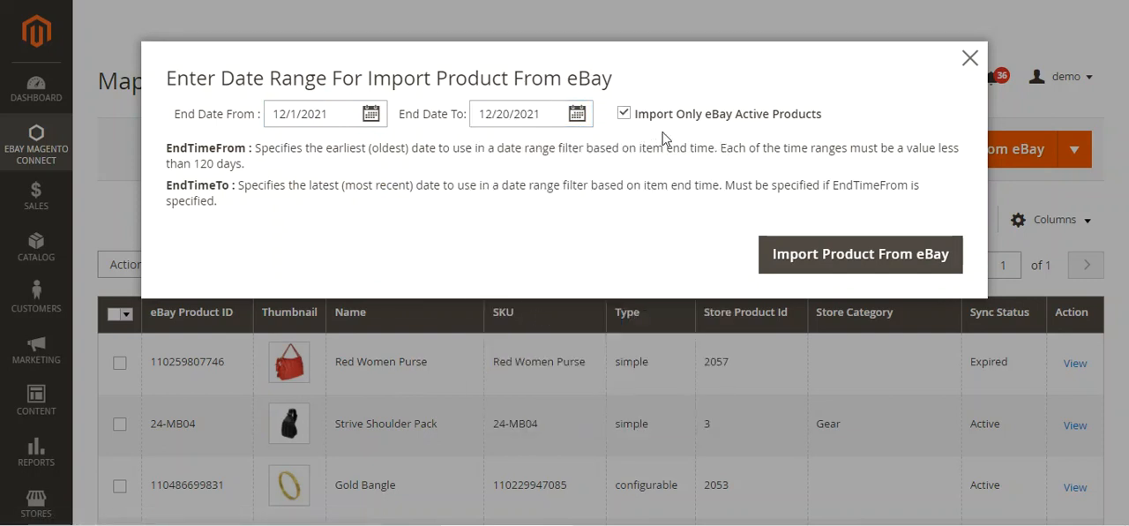
Step: Turn off Import Only eBay Active Products, import the products from eBay and dismiss the result message
drag(668, 115, 804, 126)
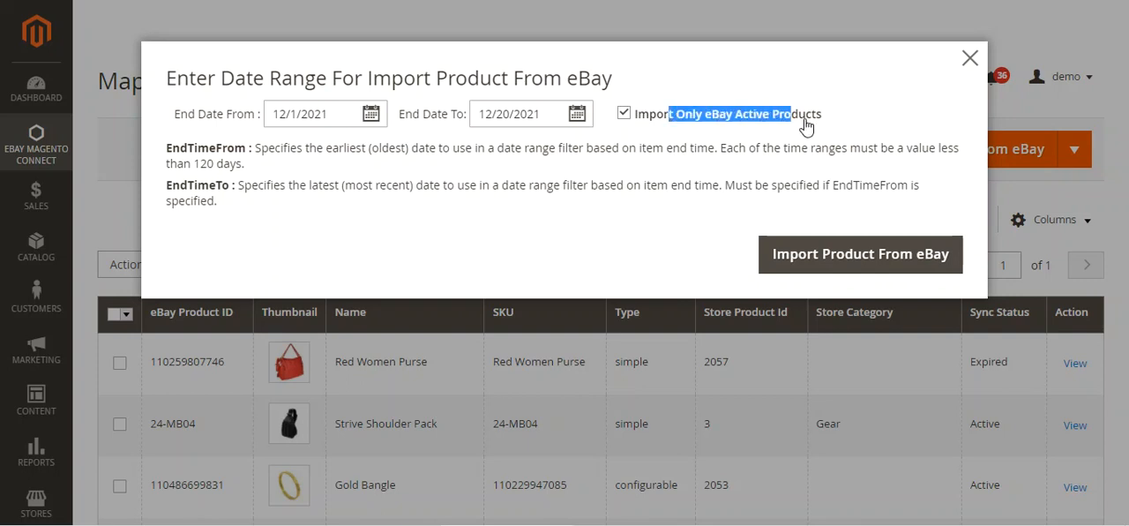
click(623, 114)
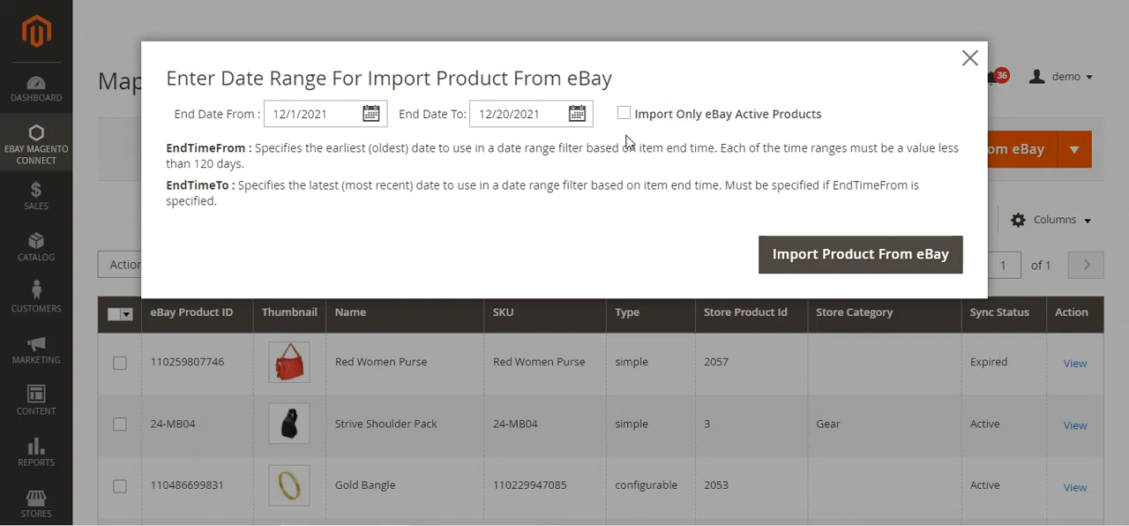
click(819, 257)
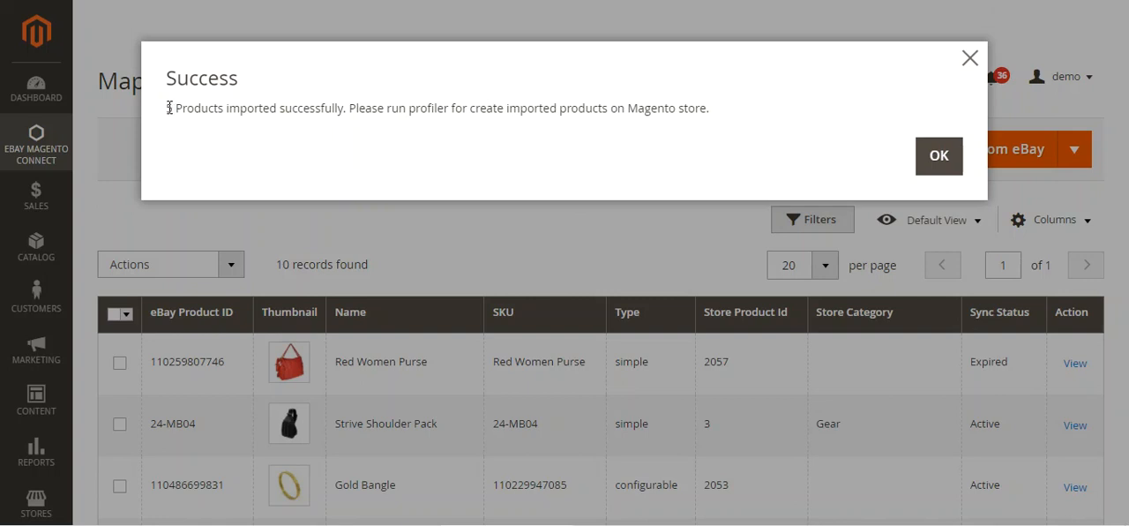
drag(167, 108, 701, 103)
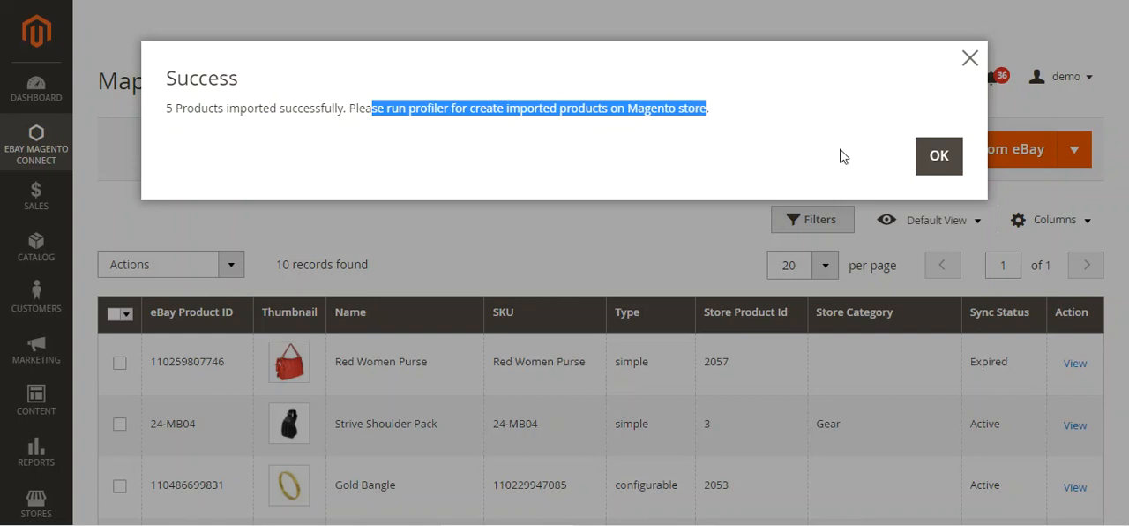
click(938, 160)
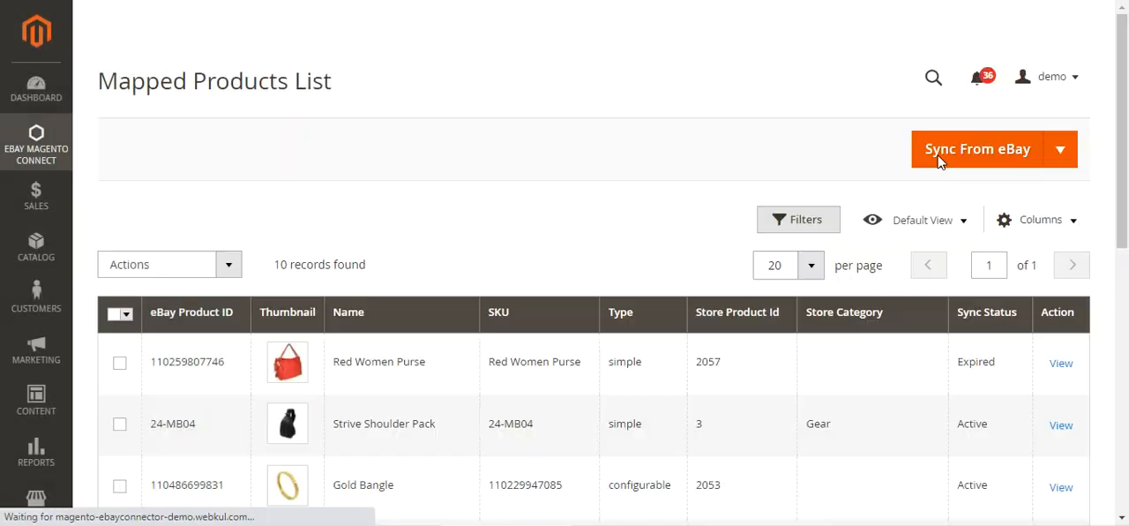
Step: Run the eBay Product Profiler to create the imported products in the store, and close its window when it completes
click(1057, 153)
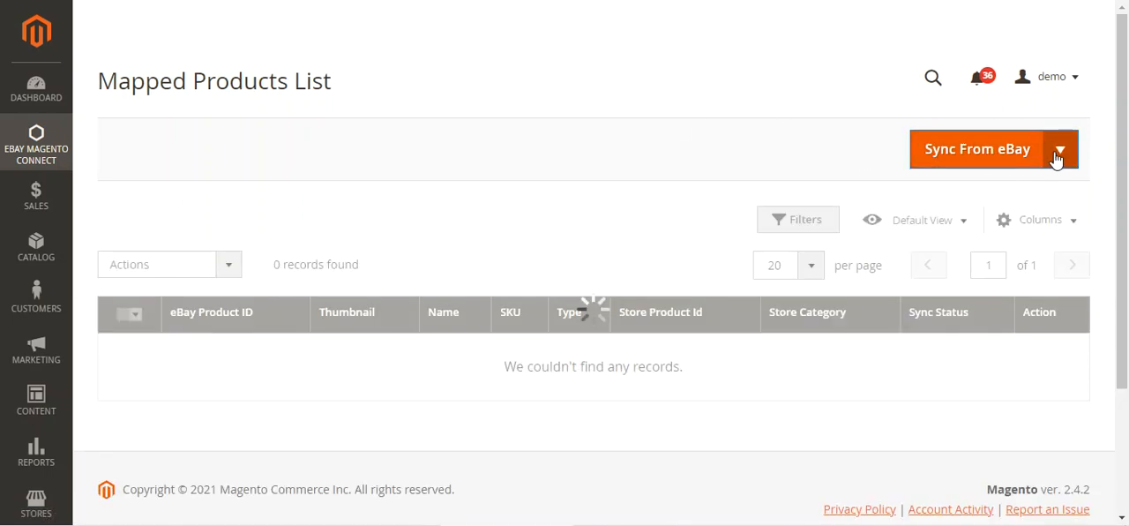
click(1058, 154)
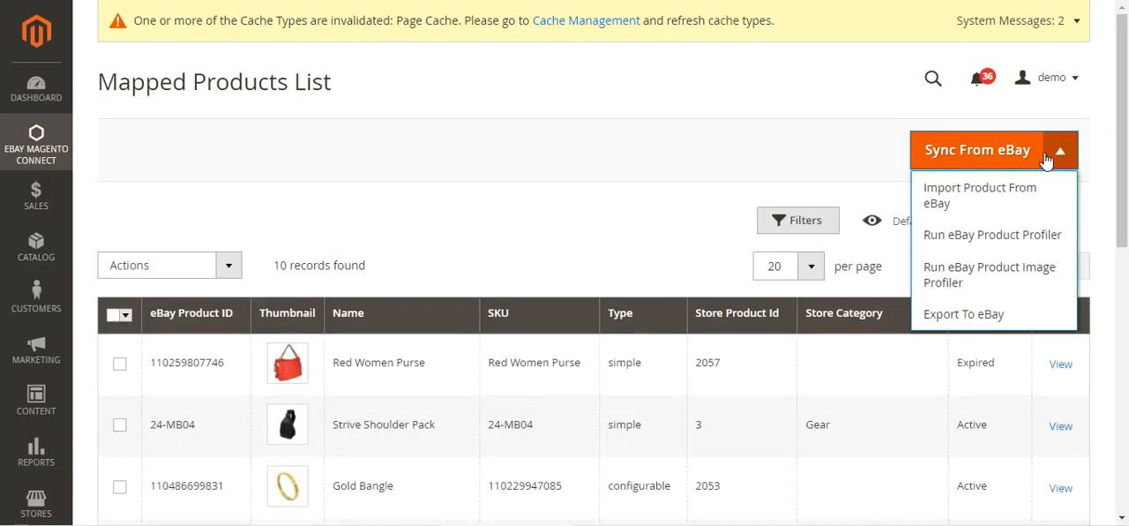
click(997, 236)
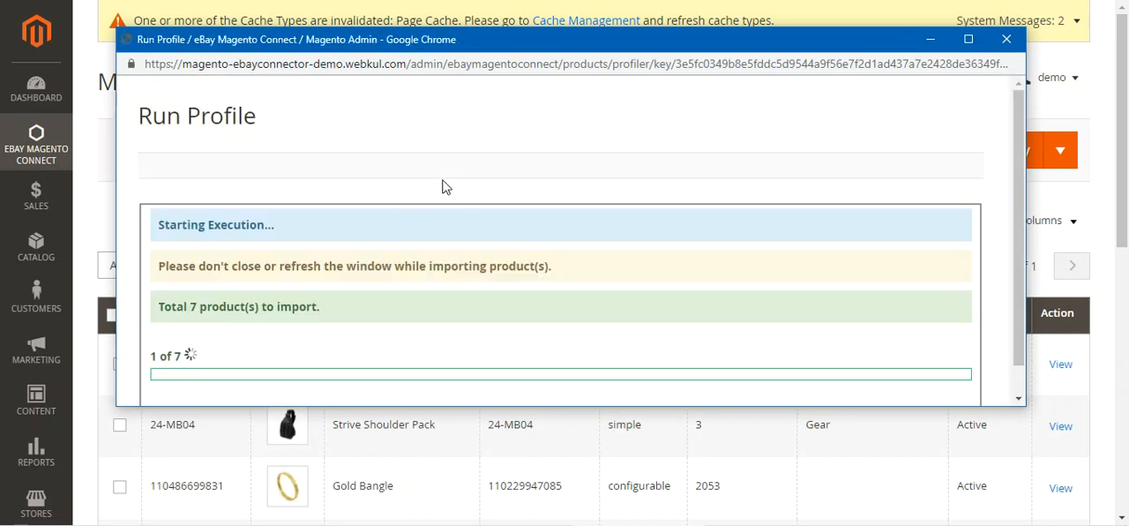
scroll(436, 262, down, 1)
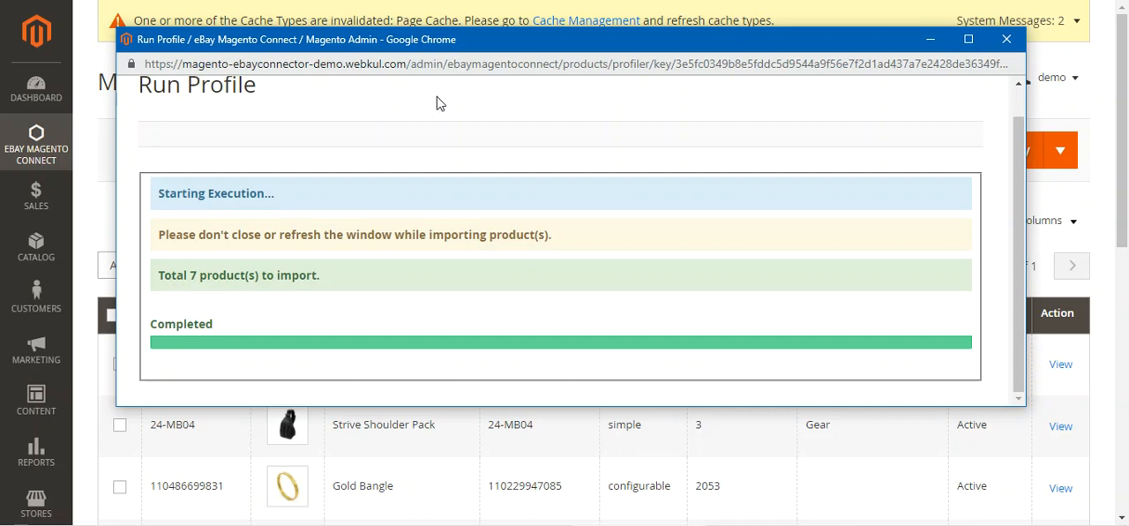
drag(182, 276, 298, 283)
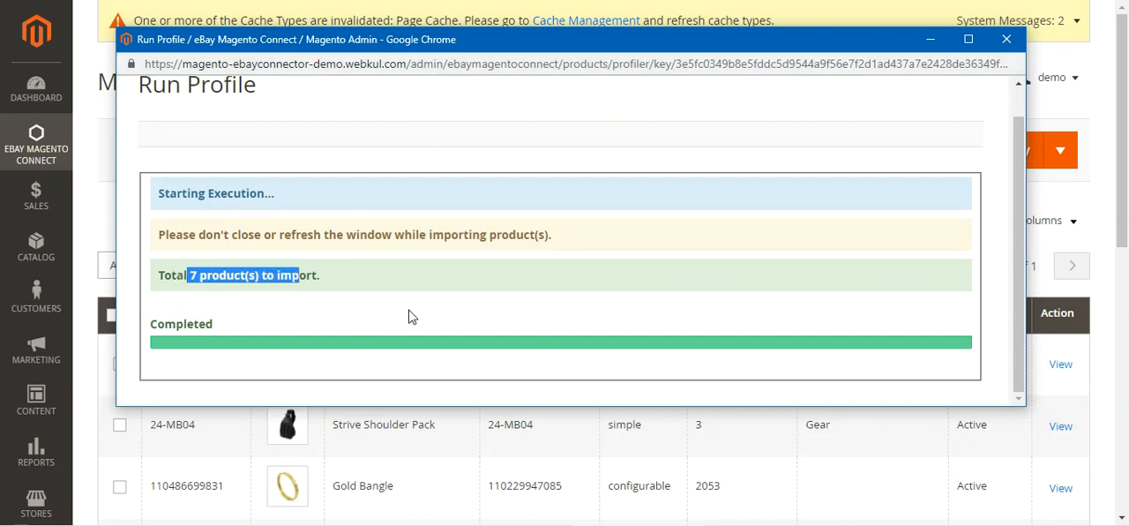
click(1006, 41)
Step: Run the eBay Product Image Profiler to import the product images, and close its window when it completes
click(1062, 151)
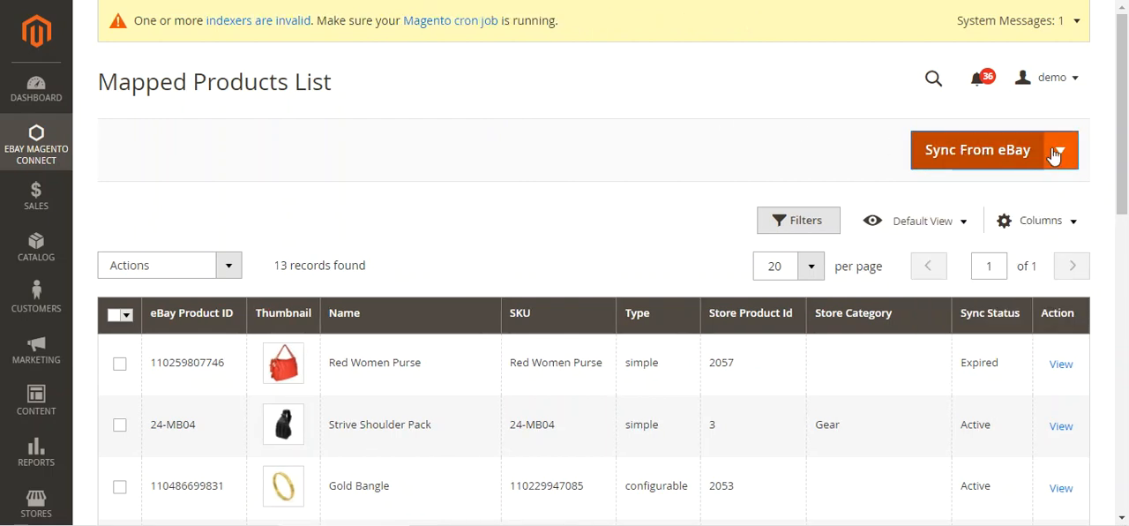
click(1059, 151)
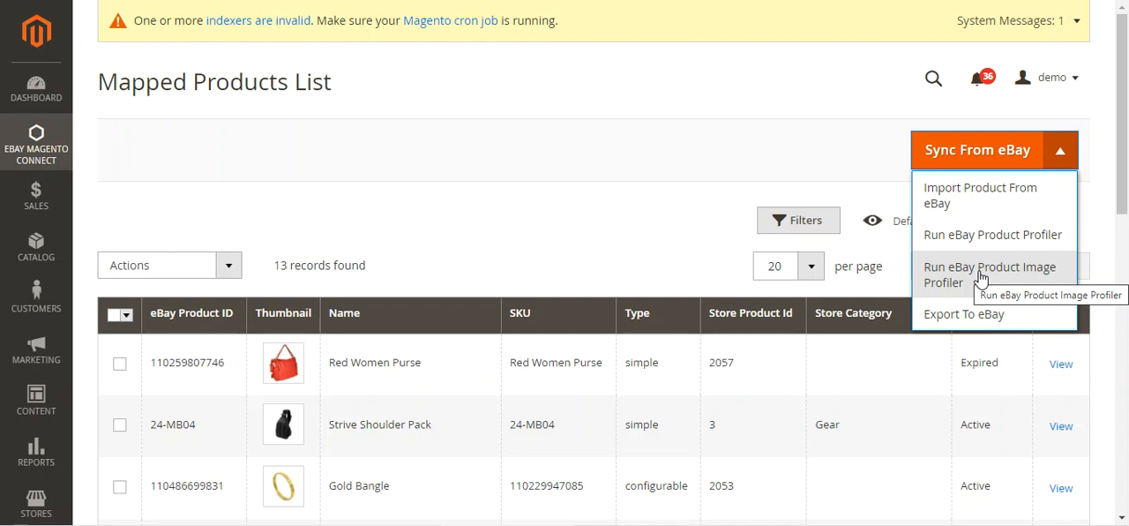
click(981, 278)
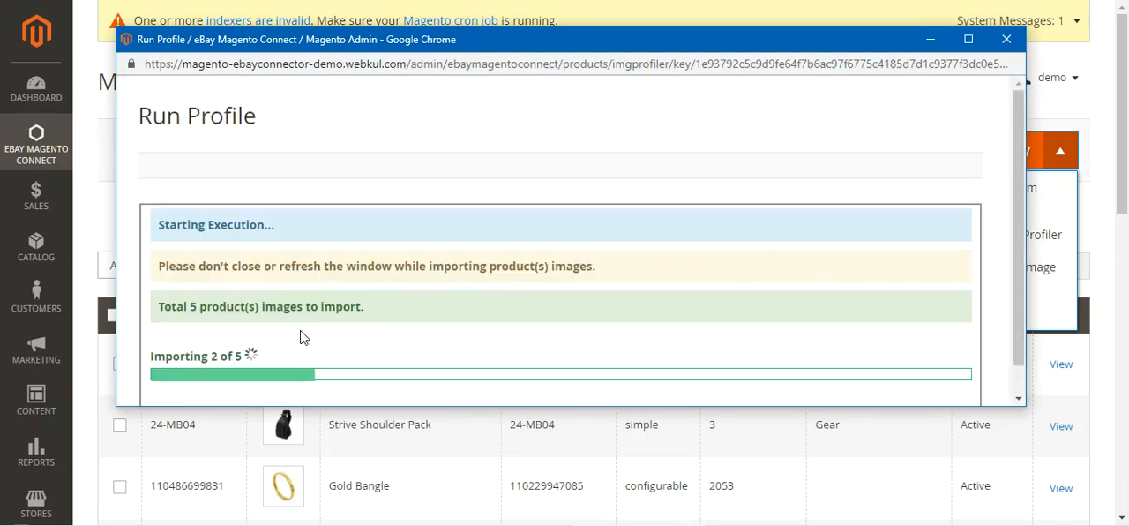
scroll(310, 326, down, 1)
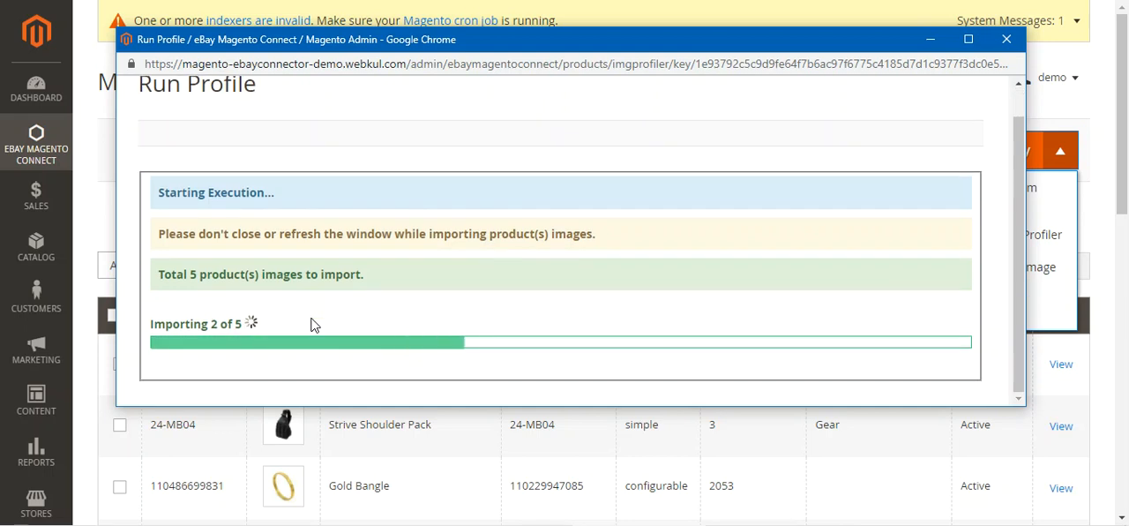
scroll(310, 326, up, 1)
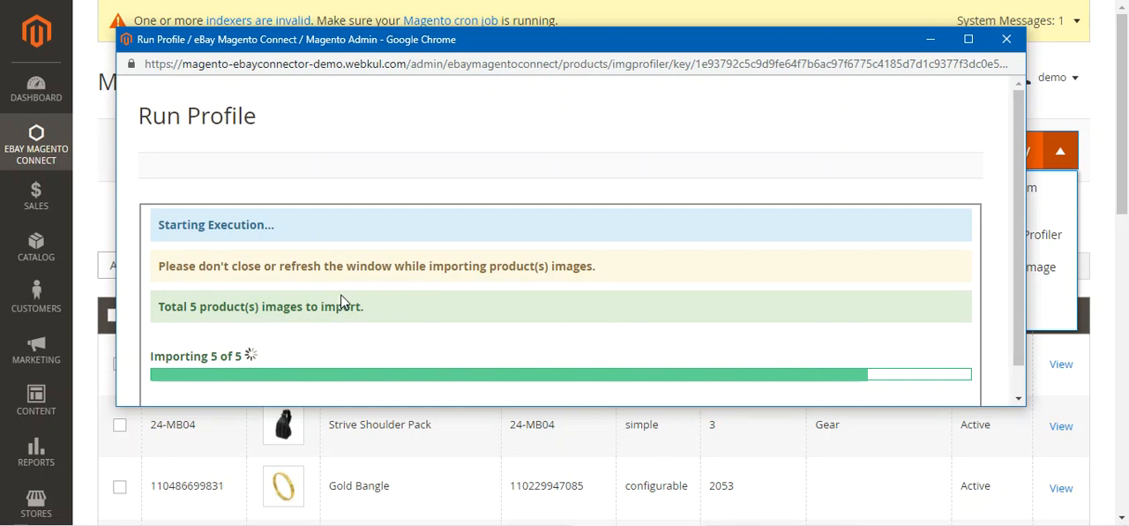
scroll(467, 267, down, 1)
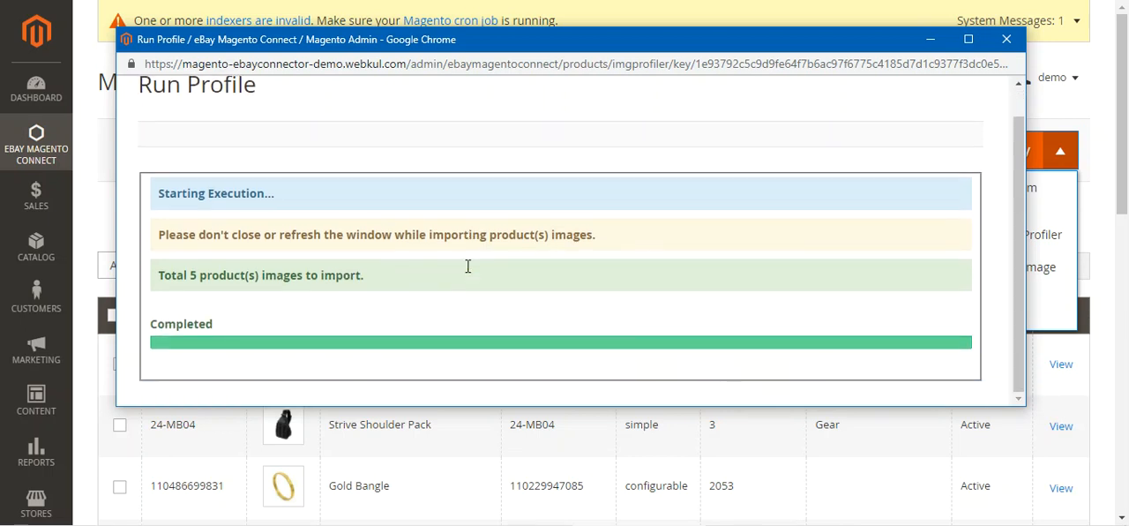
click(1002, 42)
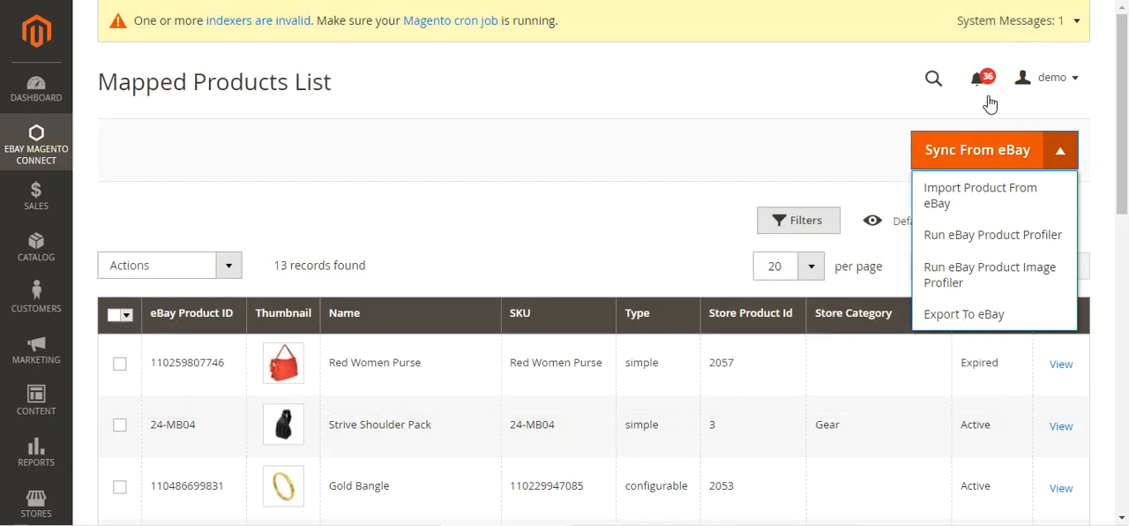
Step: View the Export To eBay dialog with its Product Sku field and close it without exporting
click(991, 316)
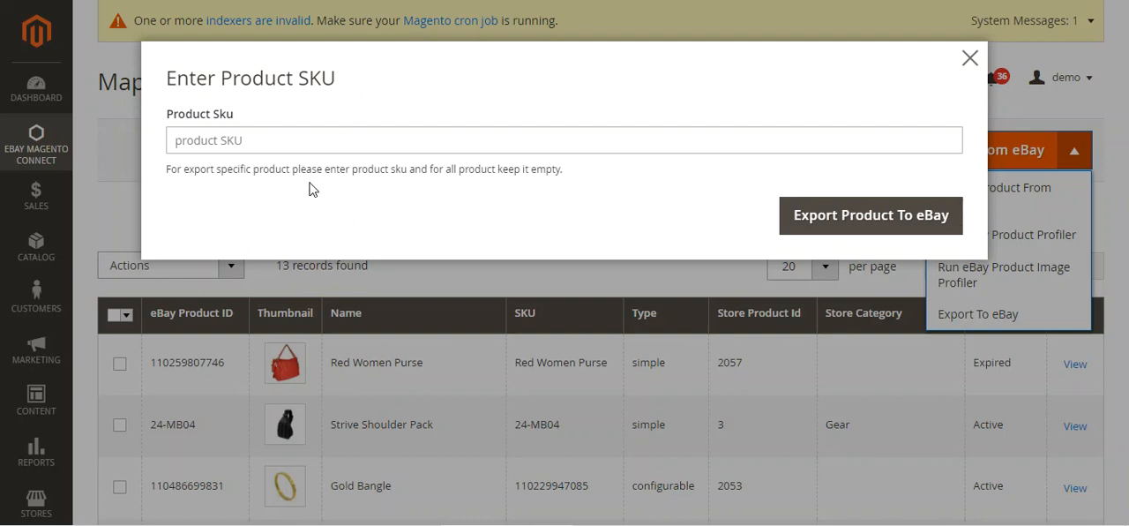
click(226, 143)
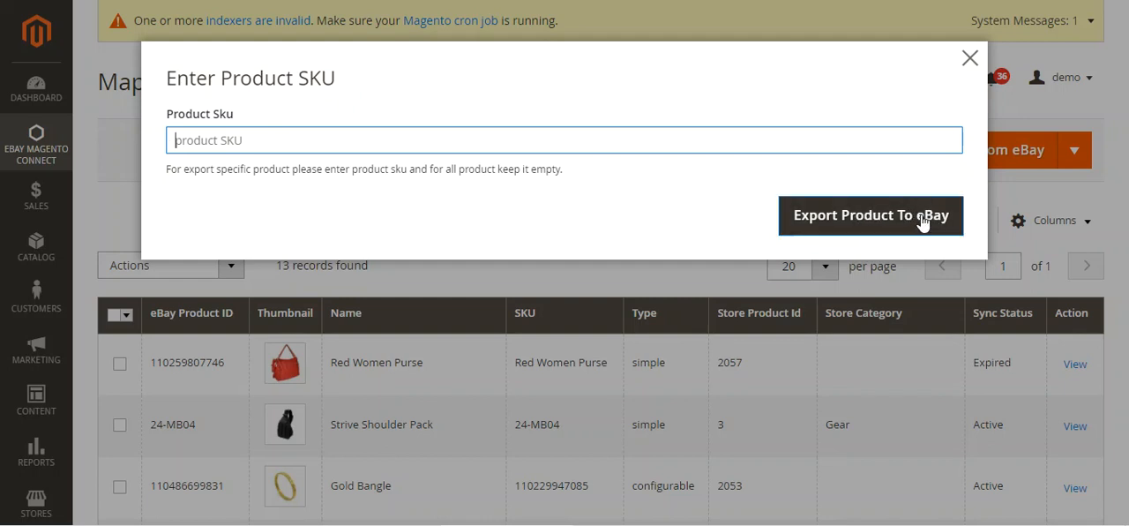
click(970, 56)
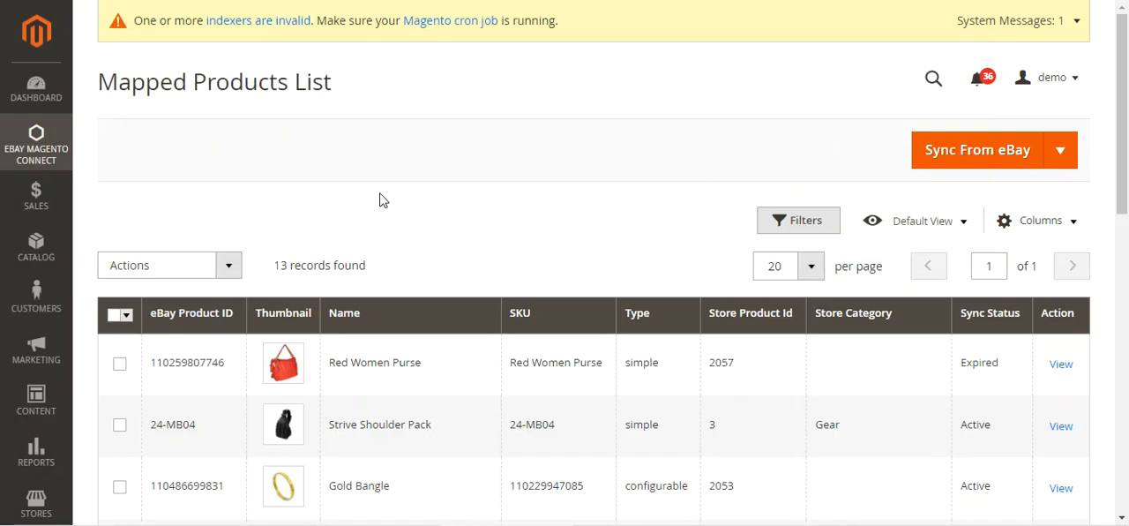
Step: Open the Mapped eBay Order List and check its order import and profiler options and the mapped orders
click(38, 148)
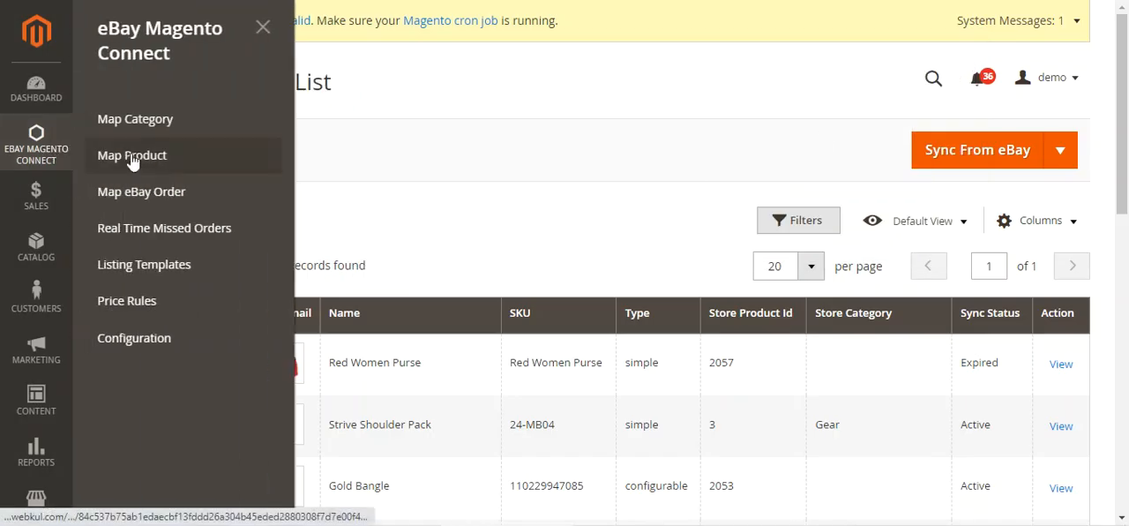
click(195, 196)
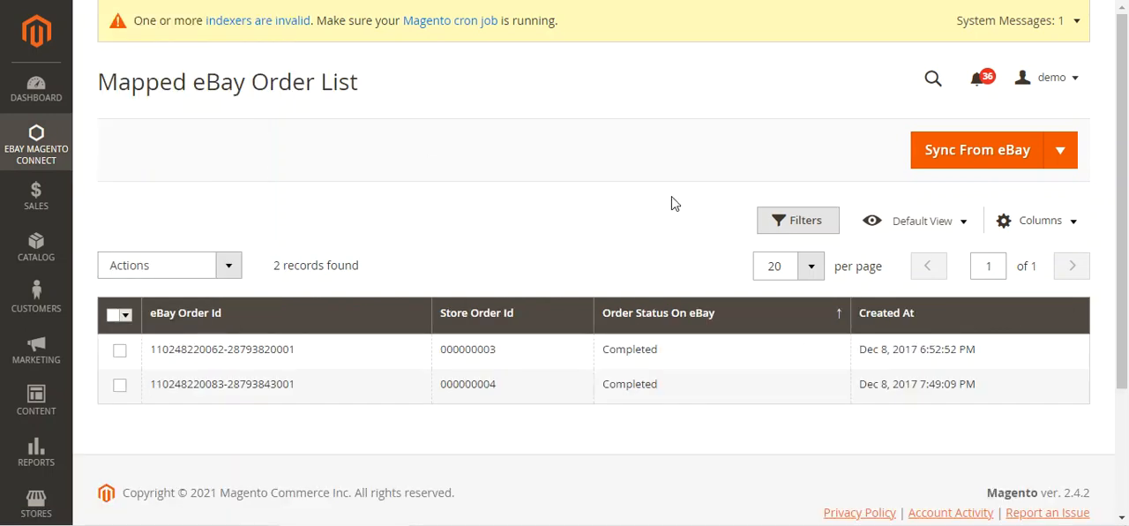
click(1061, 153)
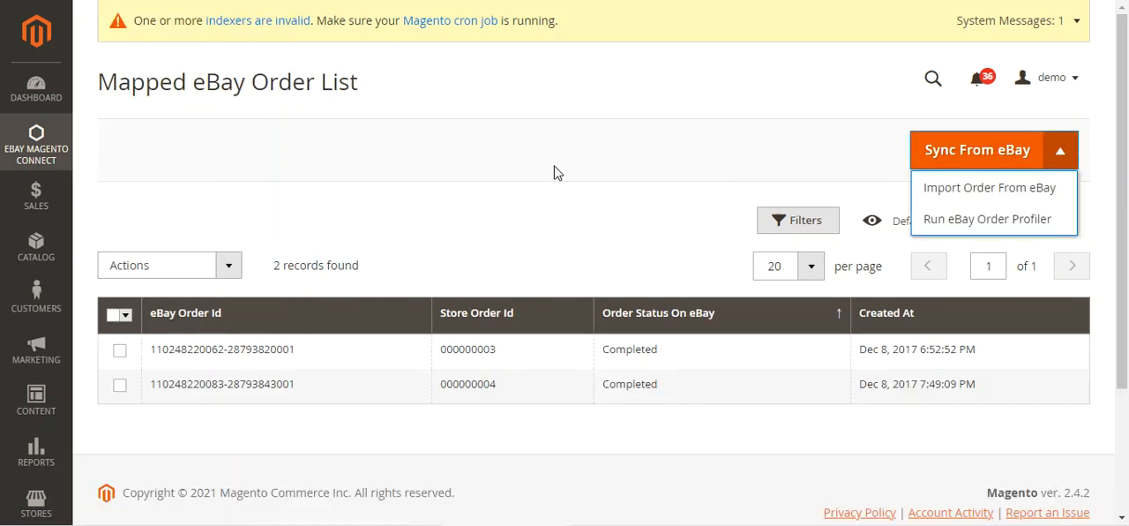
scroll(554, 172, down, 2)
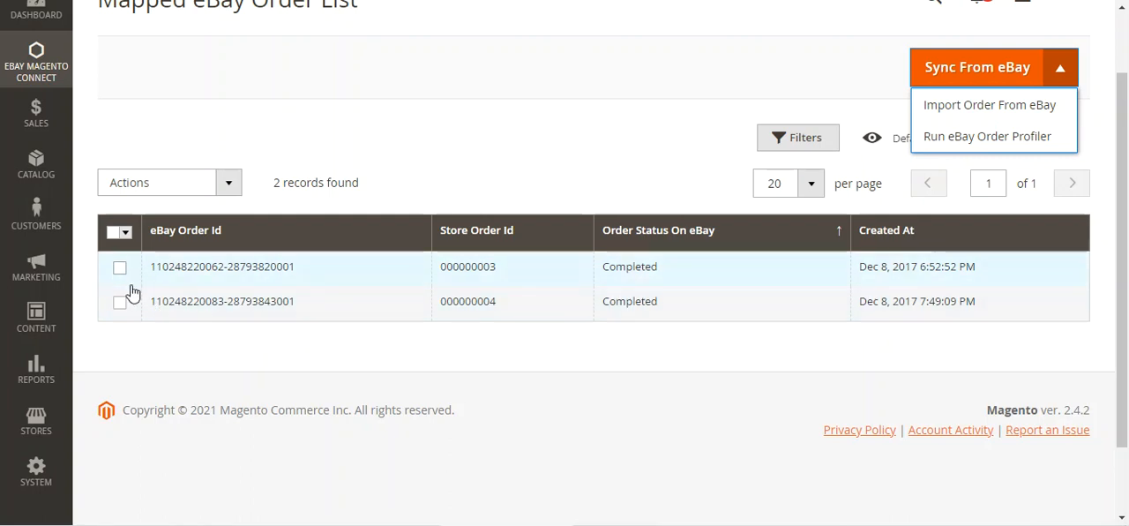
Step: Select the first mapped order and check the bulk actions available for it, without applying any
scroll(120, 188, up, 2)
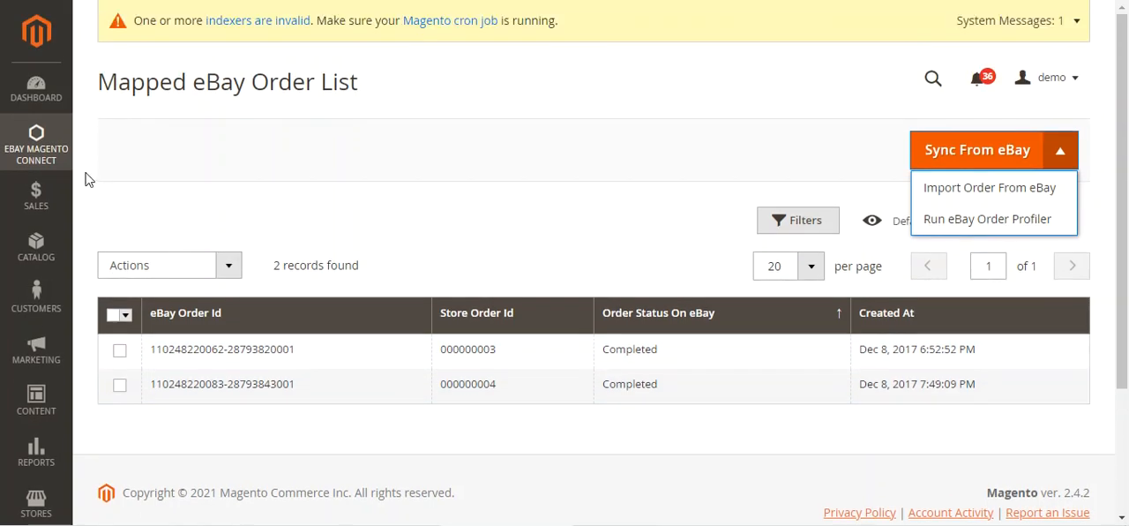
click(120, 350)
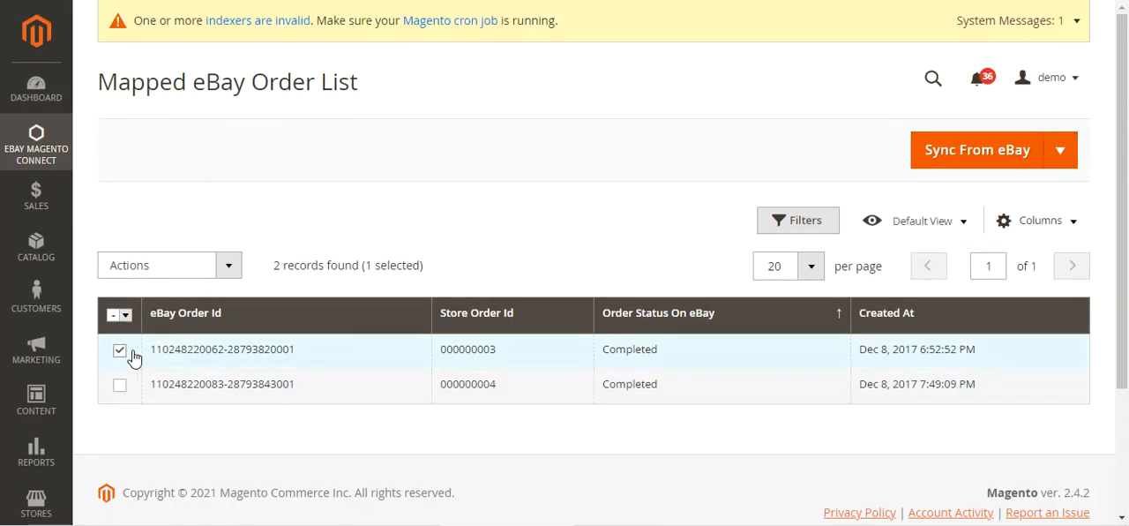
click(231, 269)
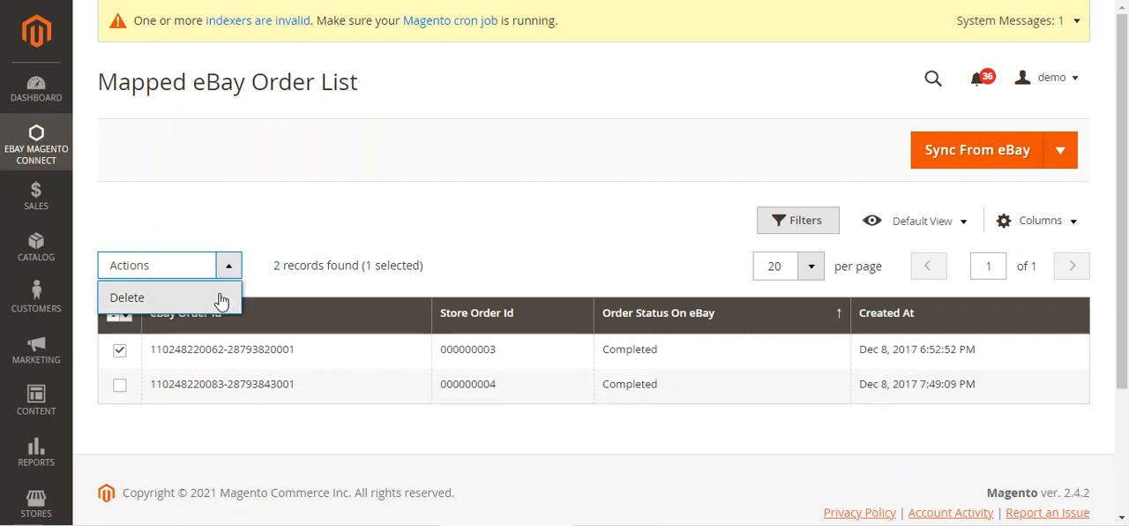
click(291, 239)
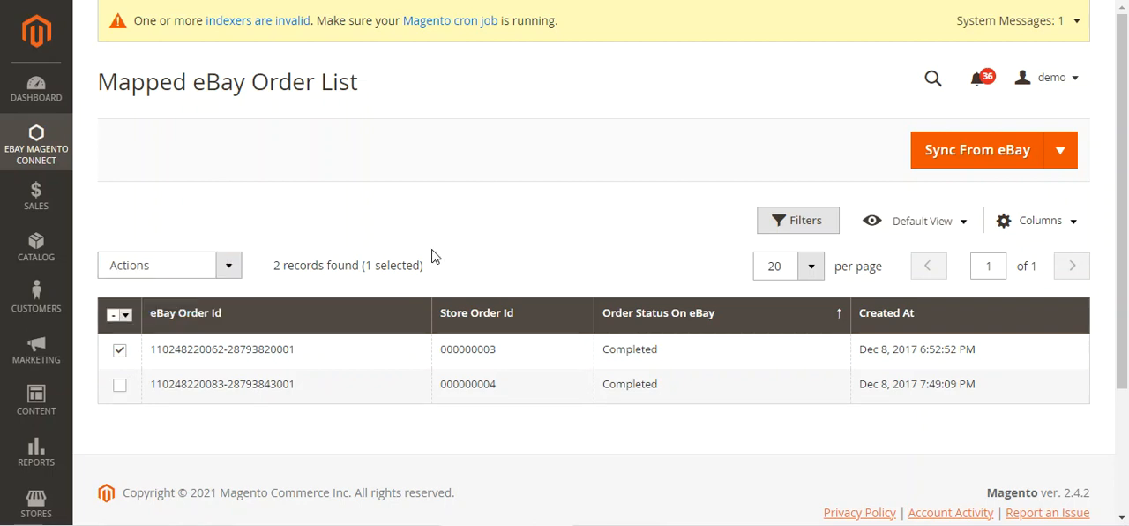
Step: Import orders from eBay for the date range 12/1/2021 to 12/8/2021 and dismiss the resulting notice
click(1057, 161)
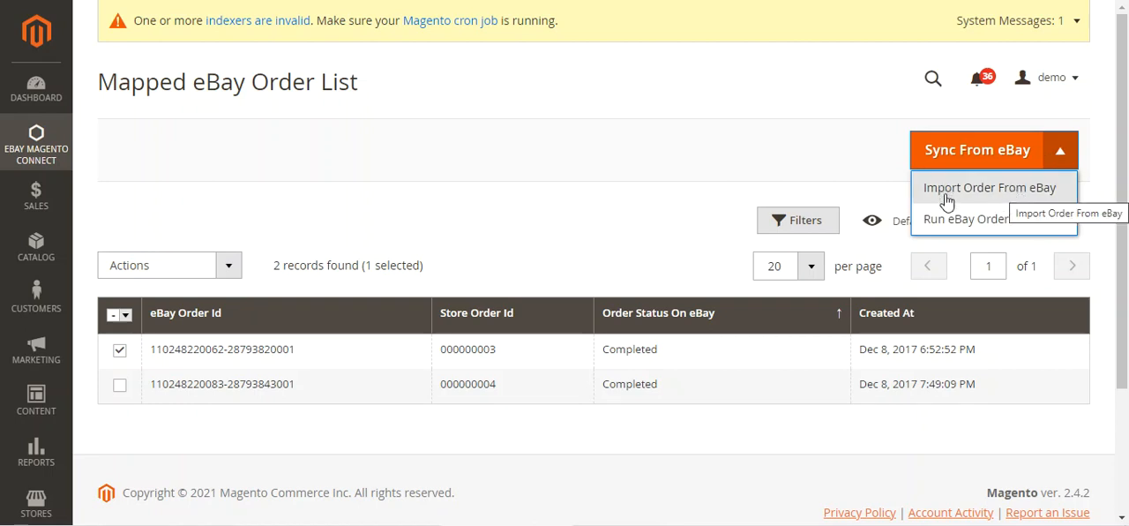
click(1043, 192)
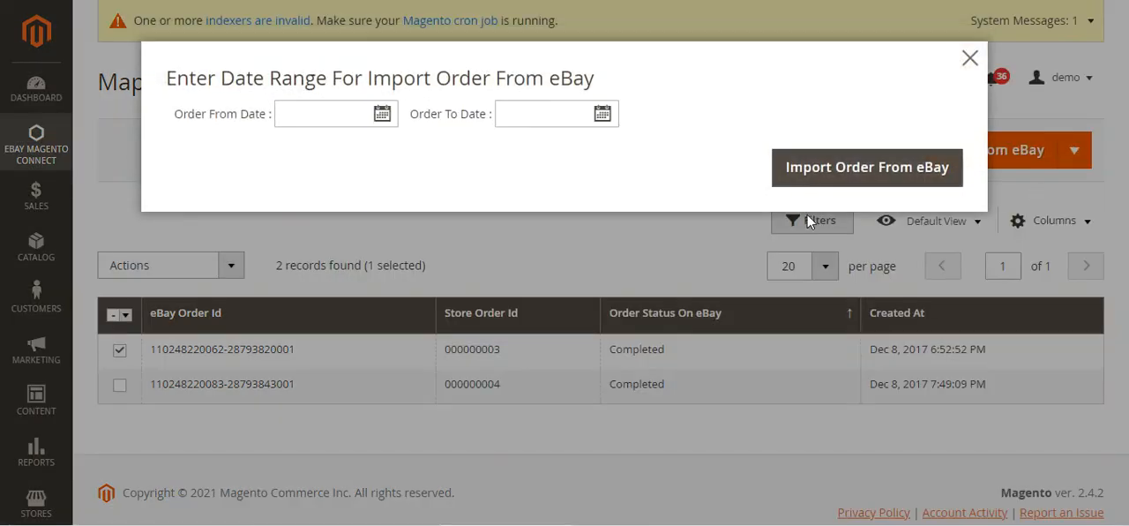
click(381, 113)
click(410, 216)
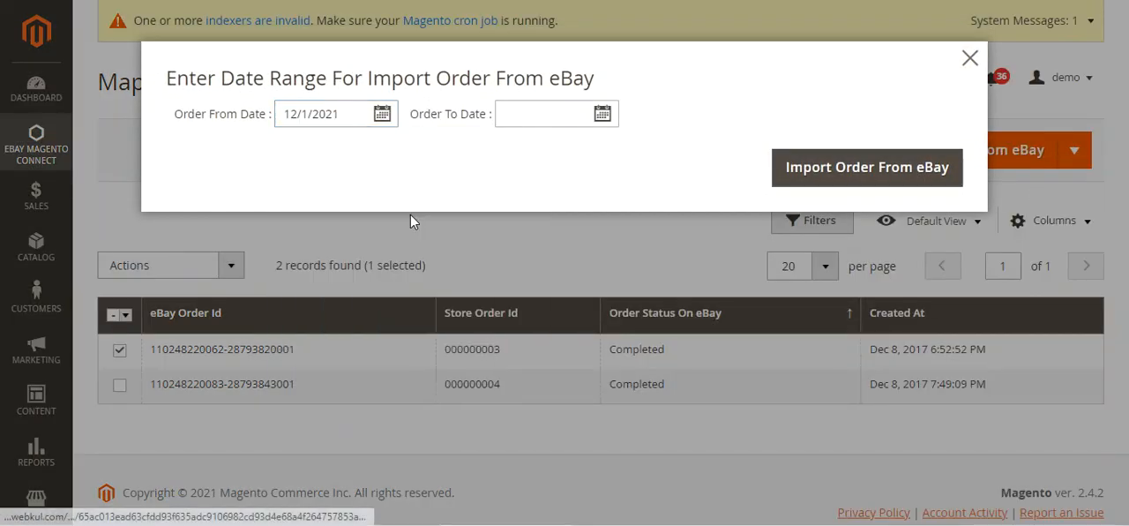
click(599, 117)
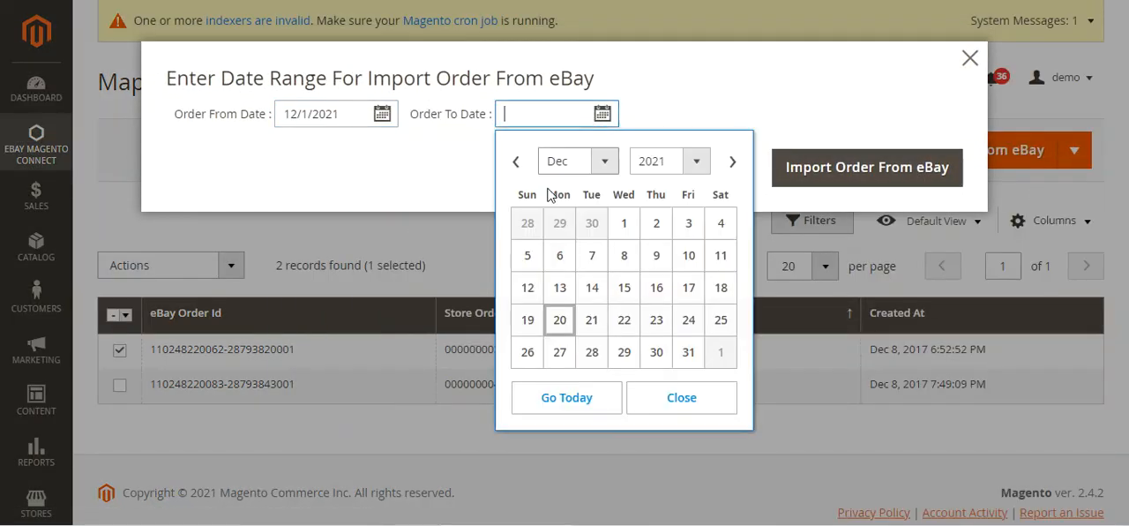
click(620, 253)
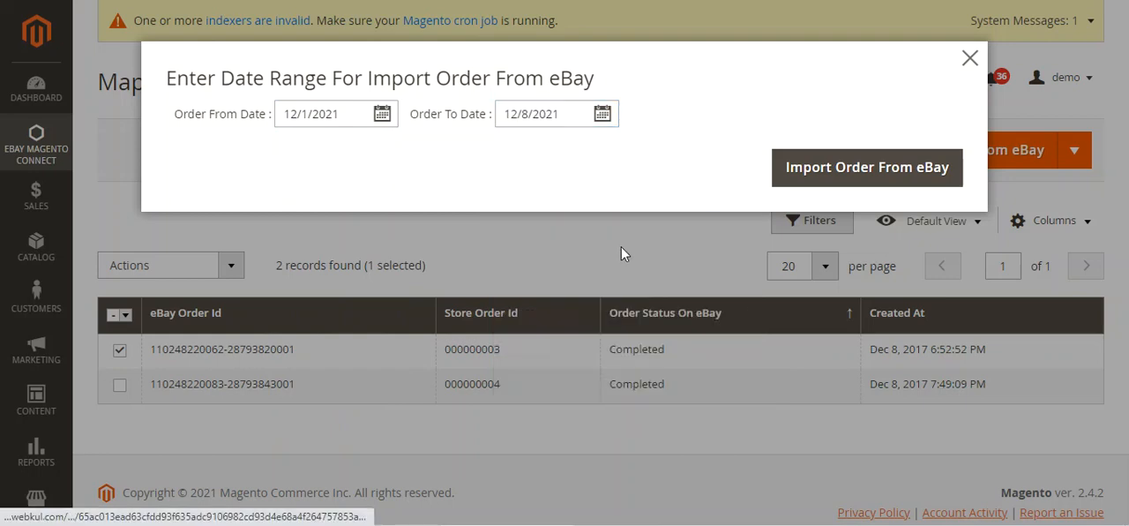
click(845, 178)
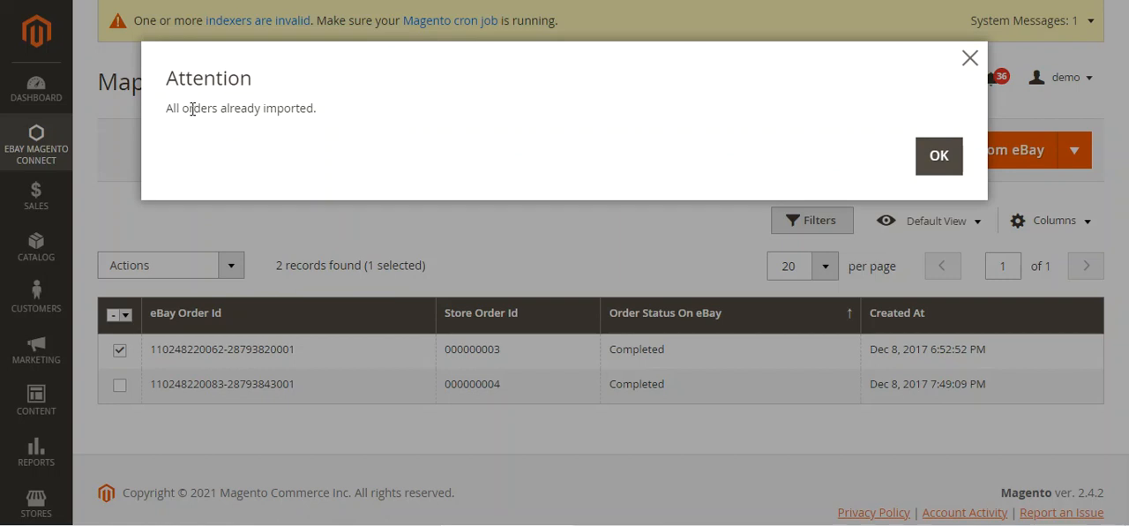
drag(188, 113, 304, 113)
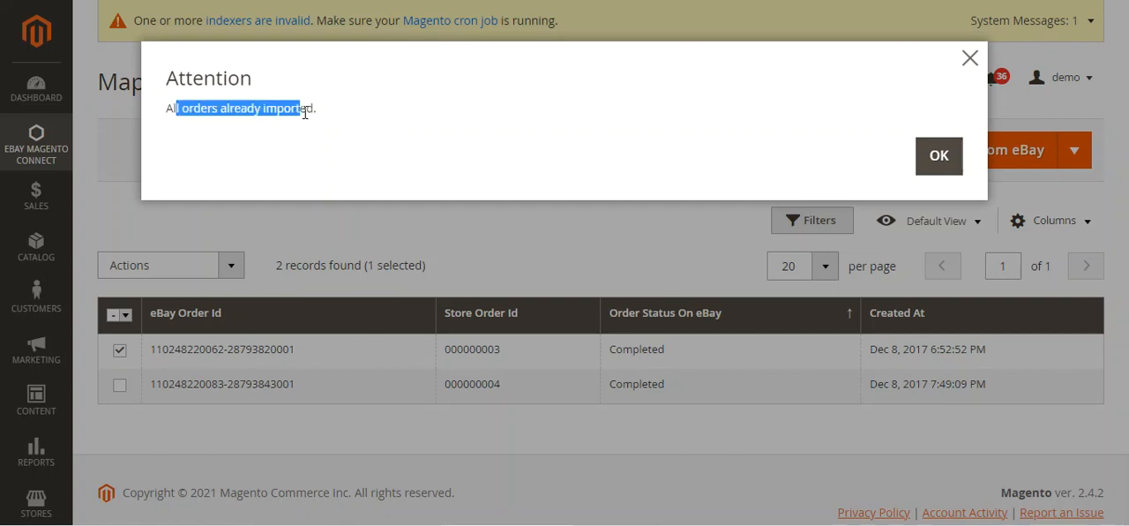
click(179, 107)
drag(179, 108, 190, 107)
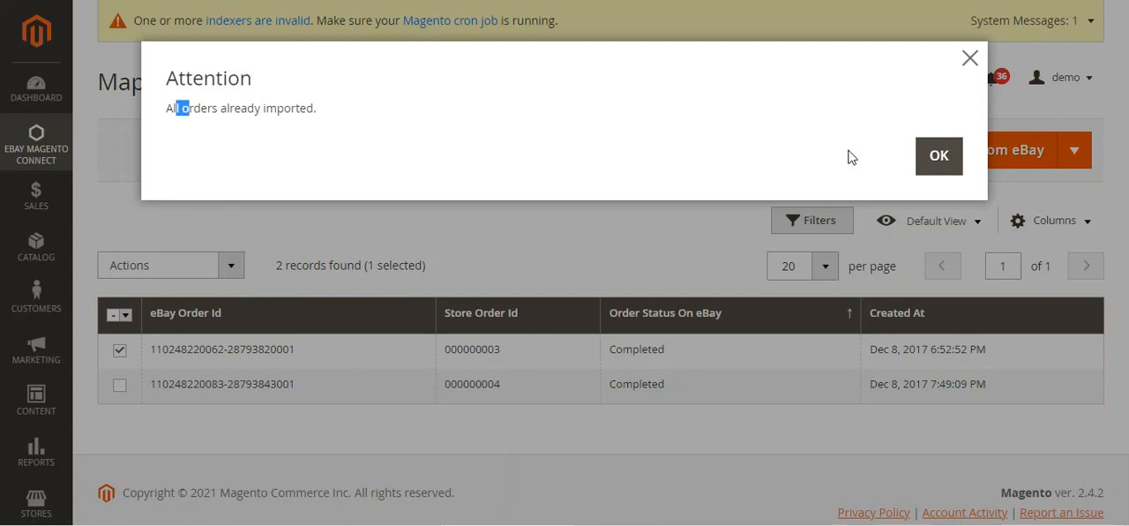
click(928, 155)
Step: View the eBay order sync options again, including the order profiler, and look over the mapped order list
click(1067, 157)
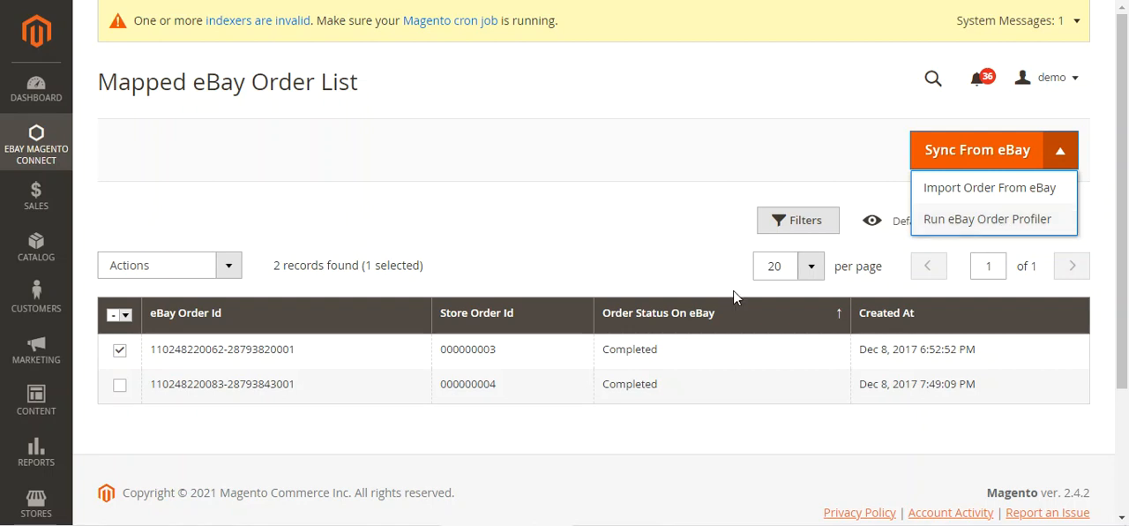
scroll(237, 397, down, 2)
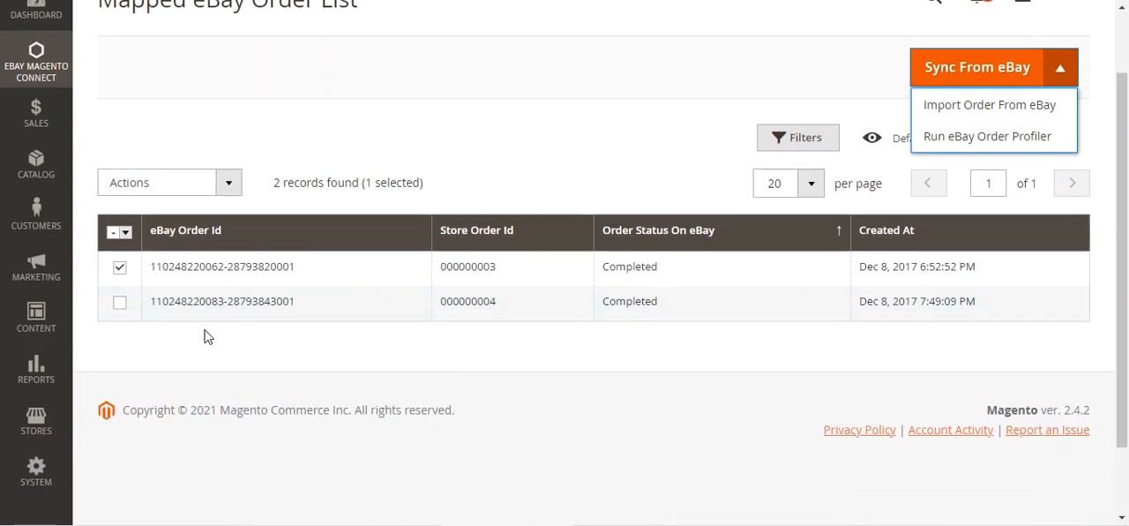
scroll(233, 364, up, 1)
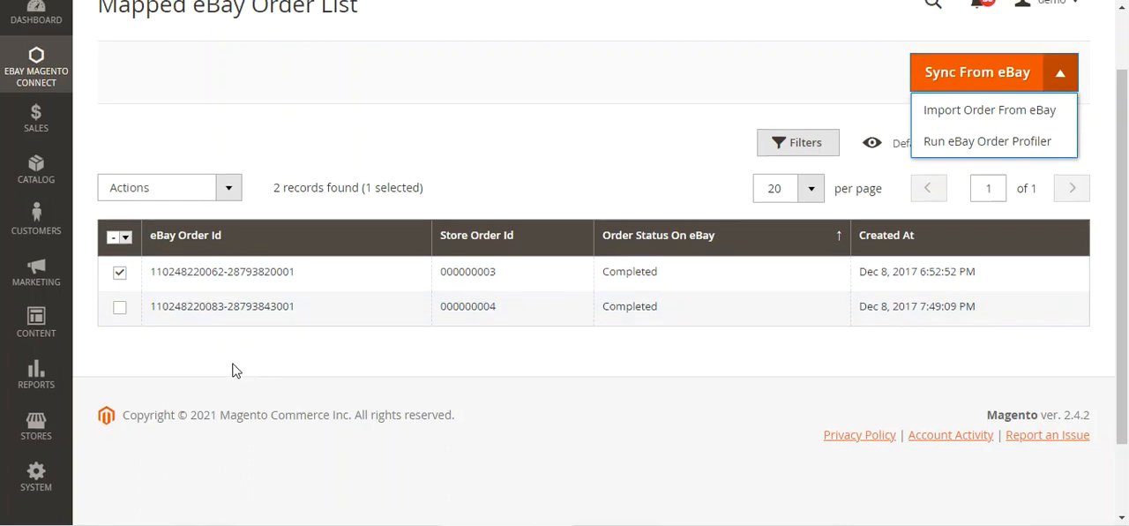
scroll(233, 364, down, 1)
scroll(233, 364, up, 1)
Step: Open the Real Time Missed orders list and check its columns and bulk actions without applying any
click(36, 155)
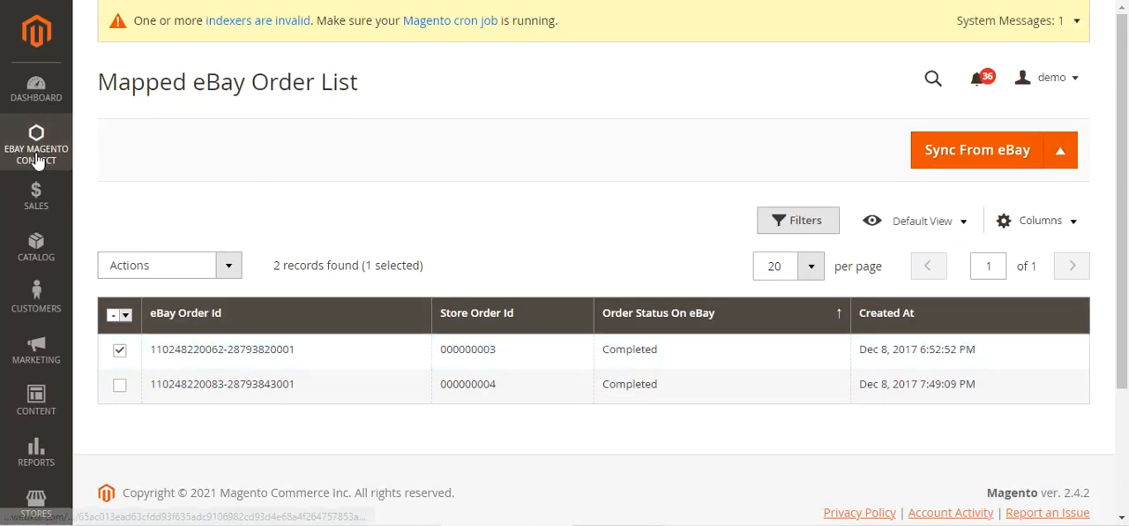
click(195, 230)
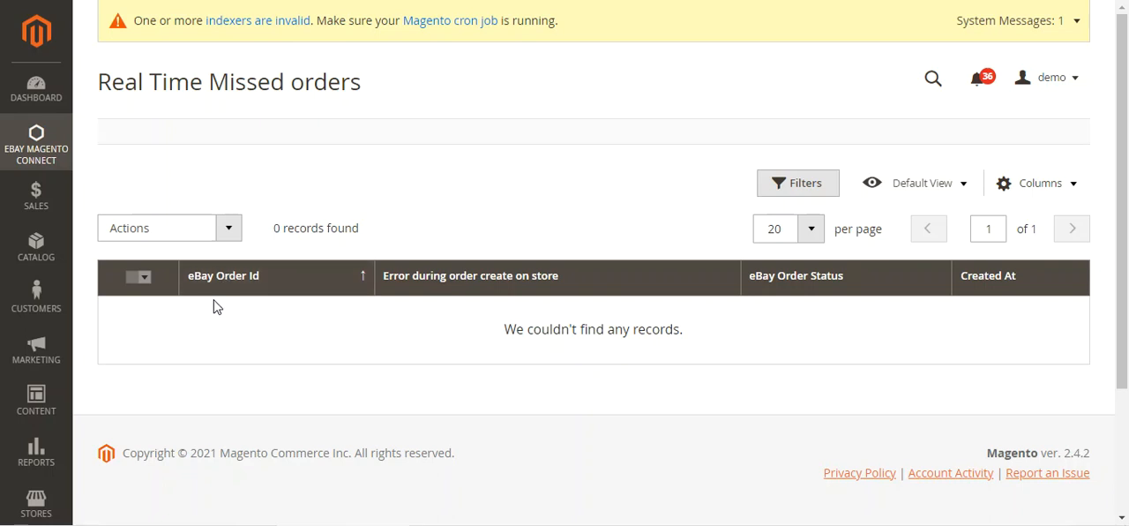
click(226, 228)
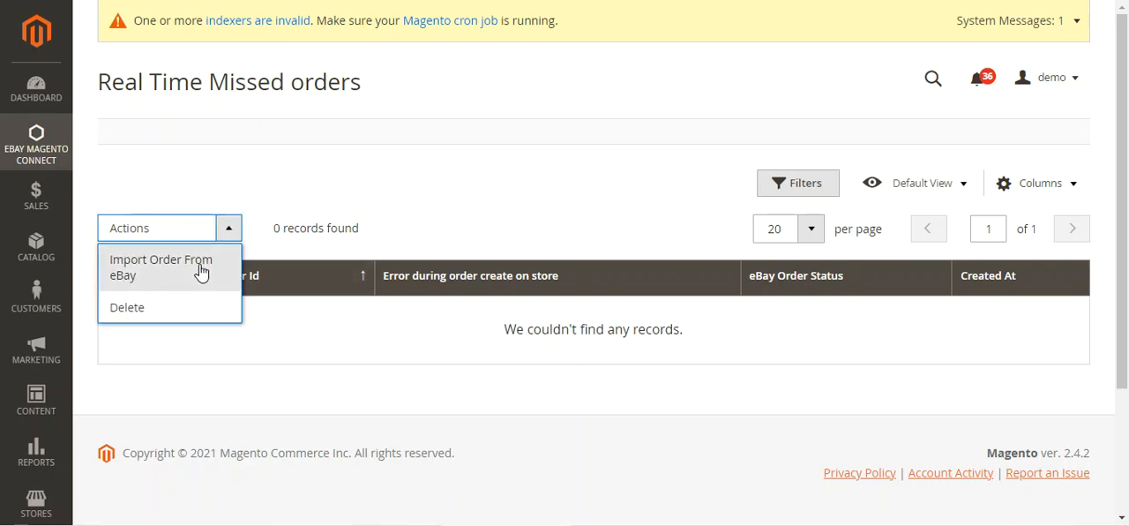
click(499, 191)
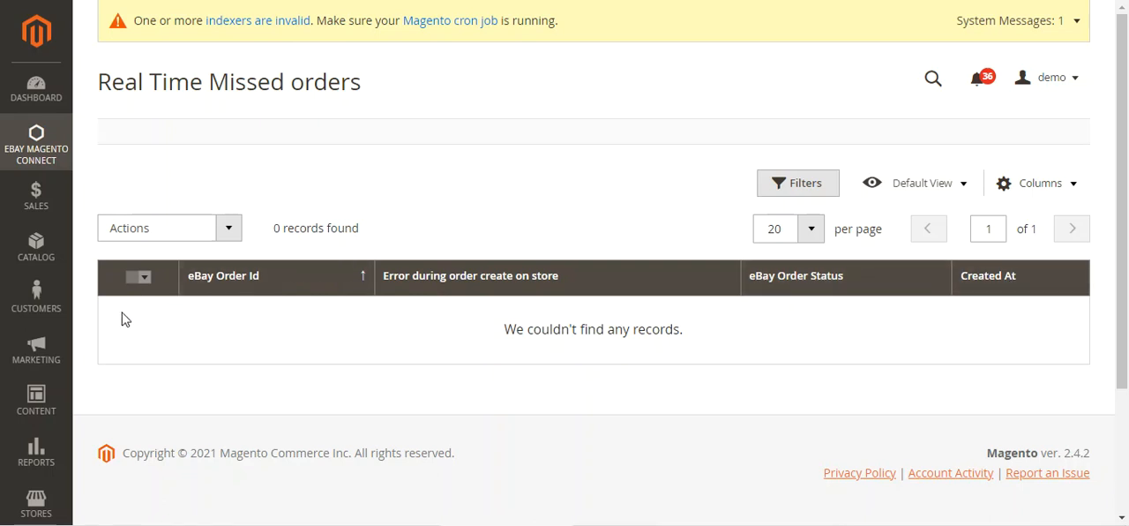
click(227, 228)
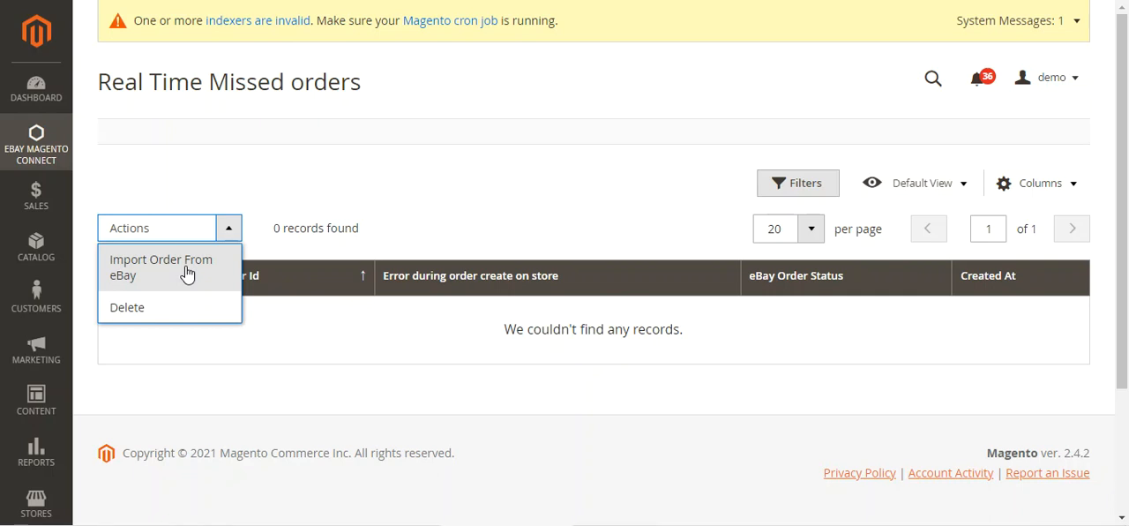
click(312, 189)
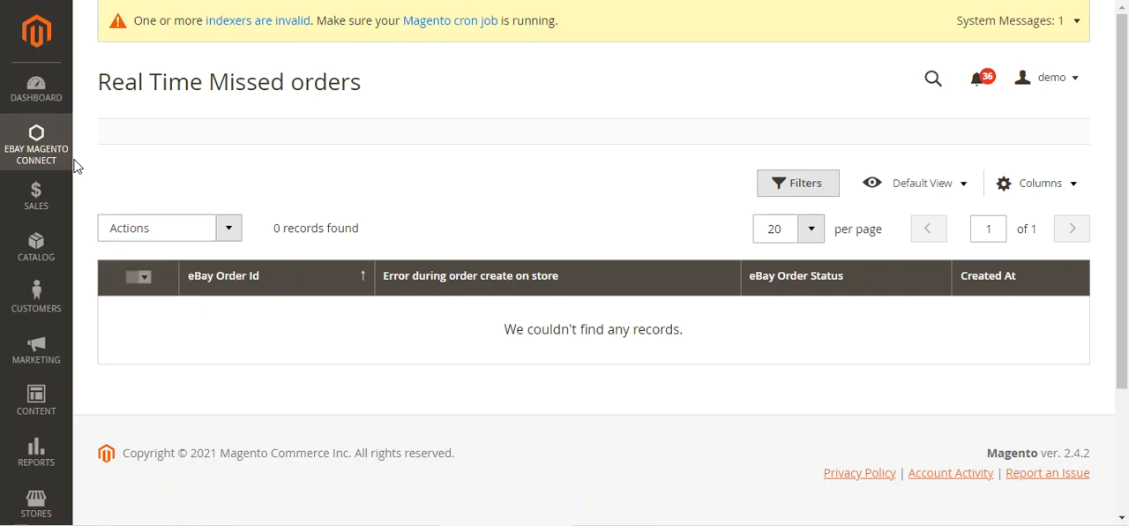
Step: Open the Listing Templates list, select the Bag and Clothing templates, and check the bulk actions without applying any
click(36, 146)
click(169, 270)
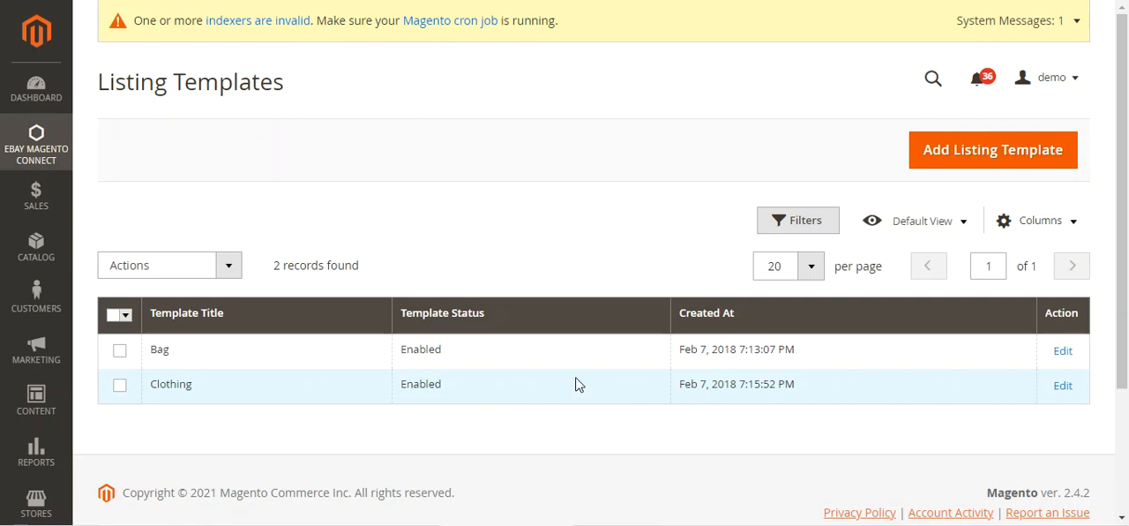
click(227, 264)
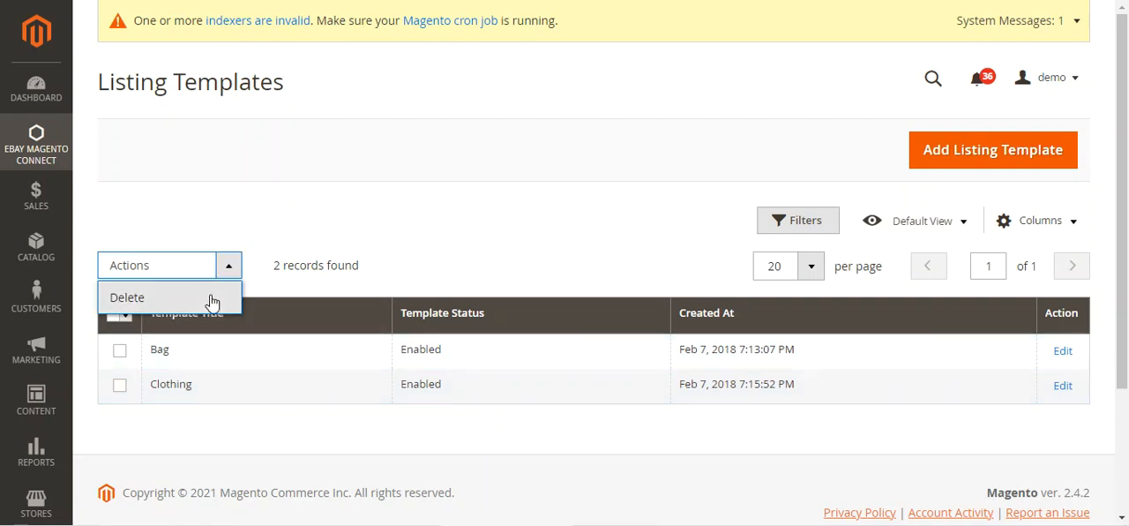
click(119, 350)
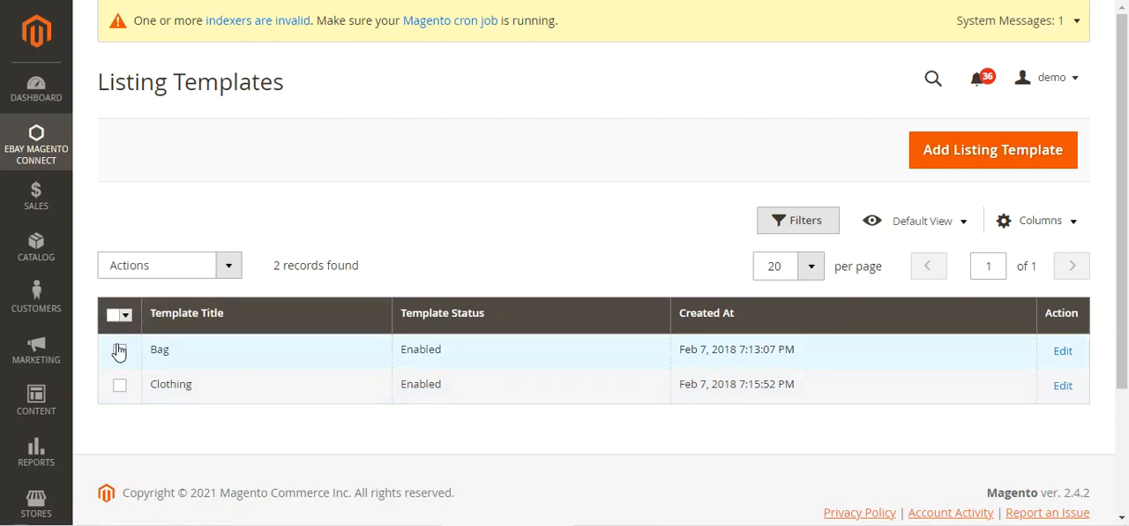
click(120, 388)
click(228, 265)
click(379, 225)
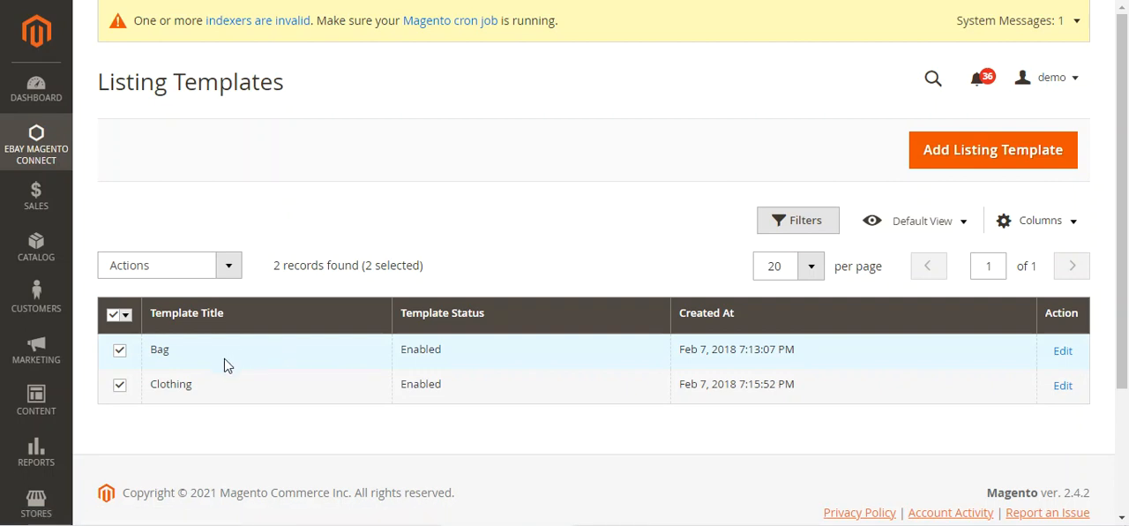
Step: Start a new listing template, keep its status as Enable, and review the title, template content and attribute mapping fields
click(986, 157)
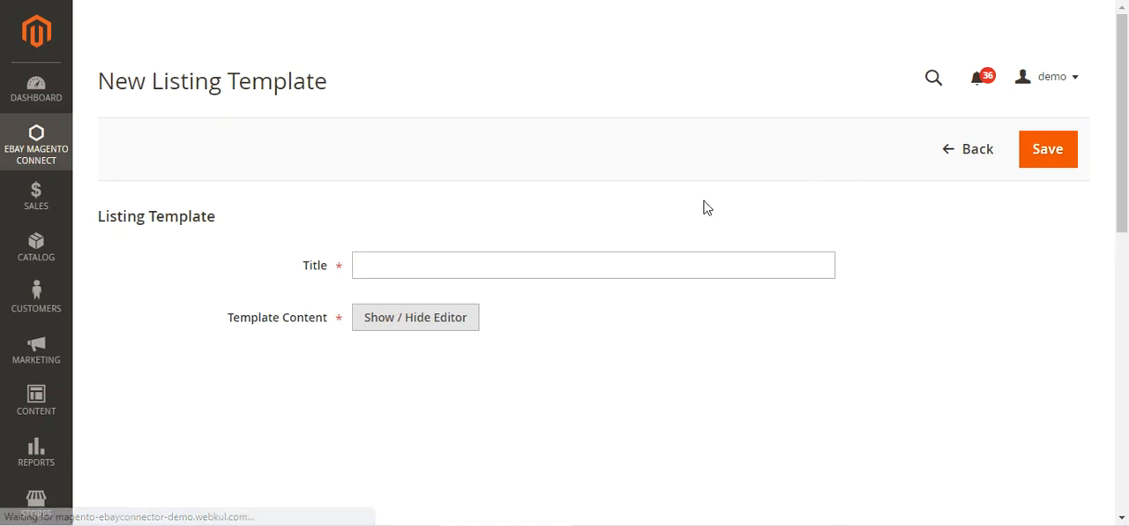
scroll(559, 236, down, 1)
click(385, 185)
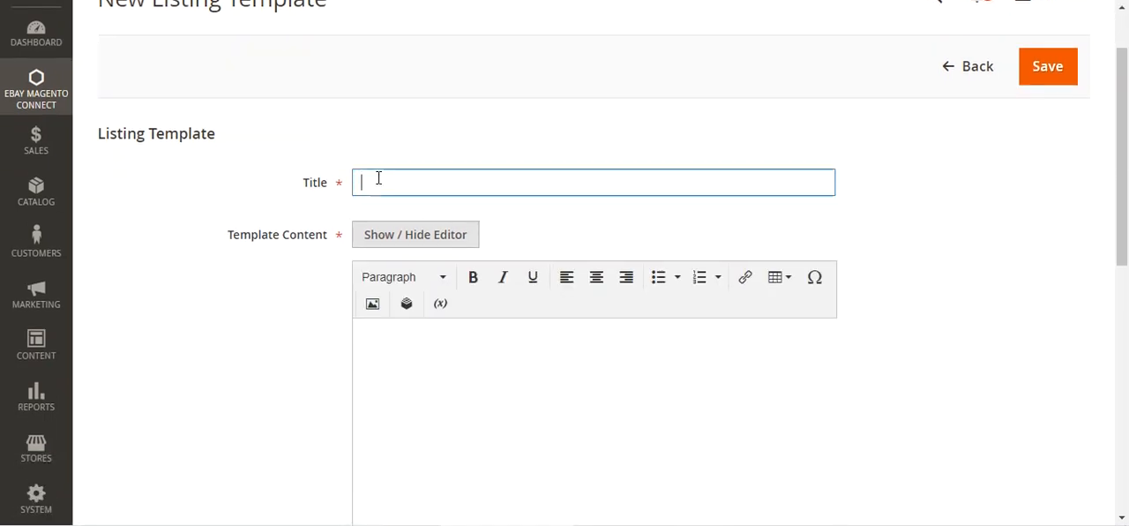
scroll(410, 205, down, 2)
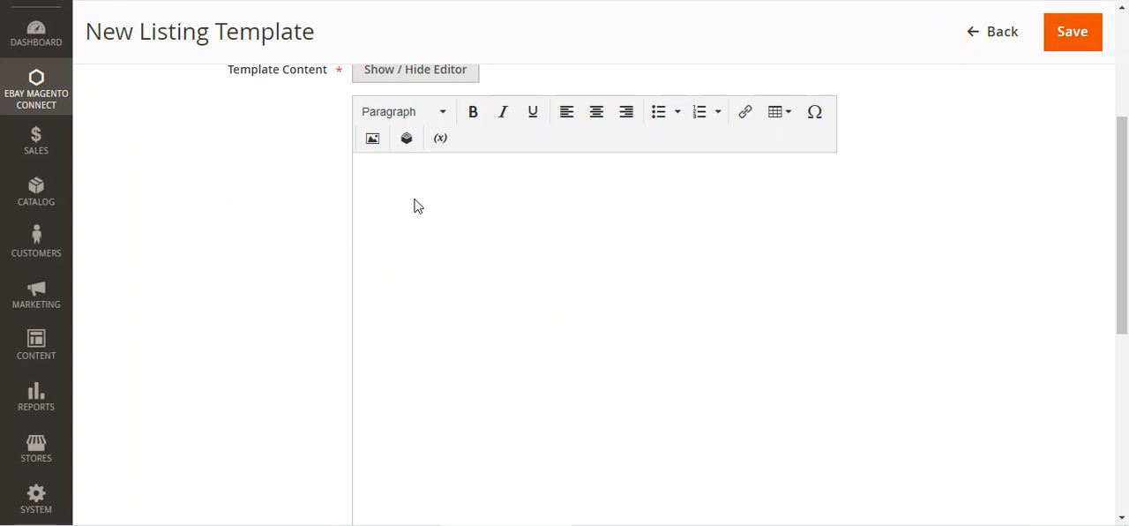
scroll(415, 204, down, 5)
click(422, 215)
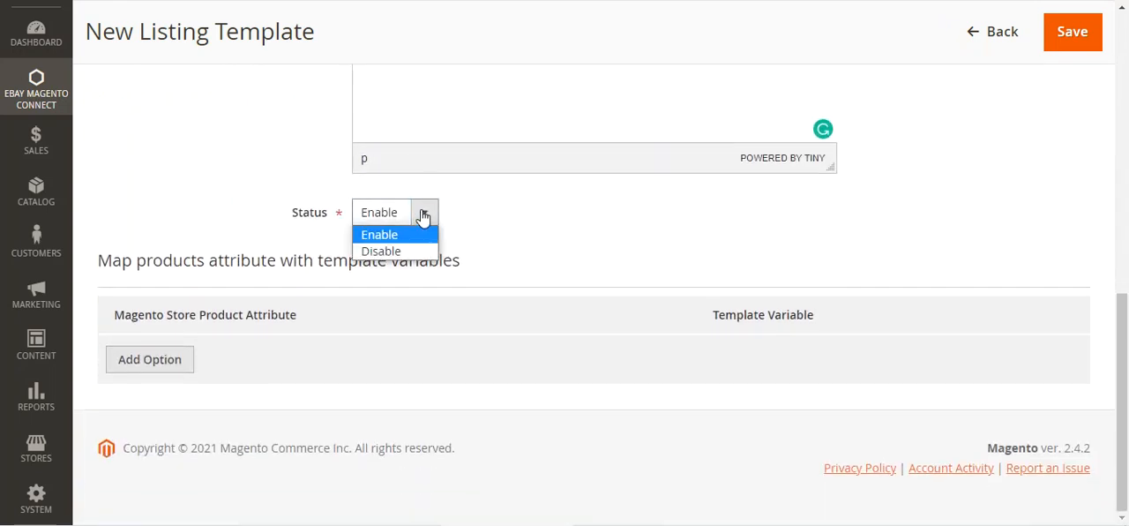
click(418, 236)
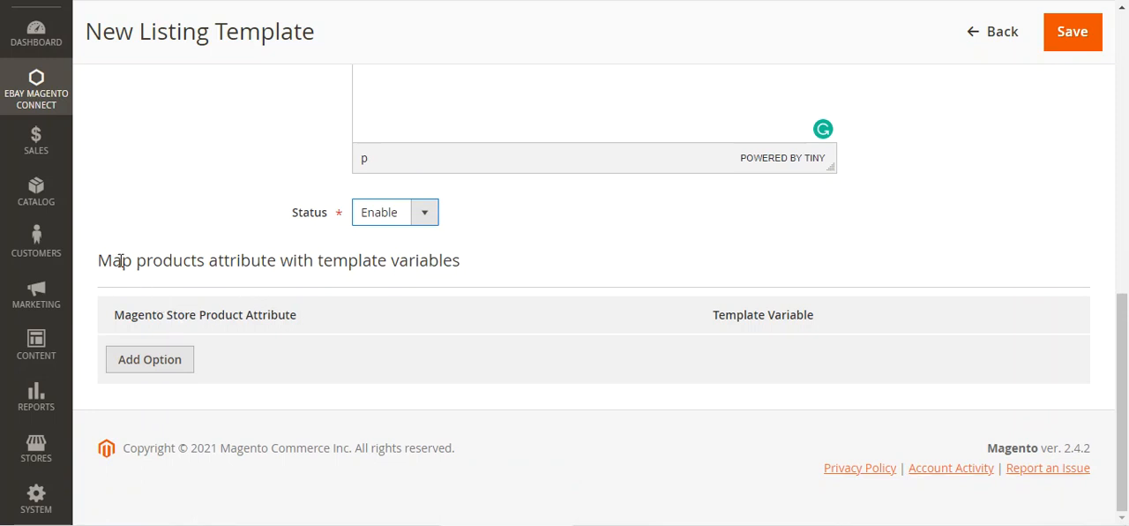
drag(139, 265, 465, 276)
drag(121, 315, 297, 322)
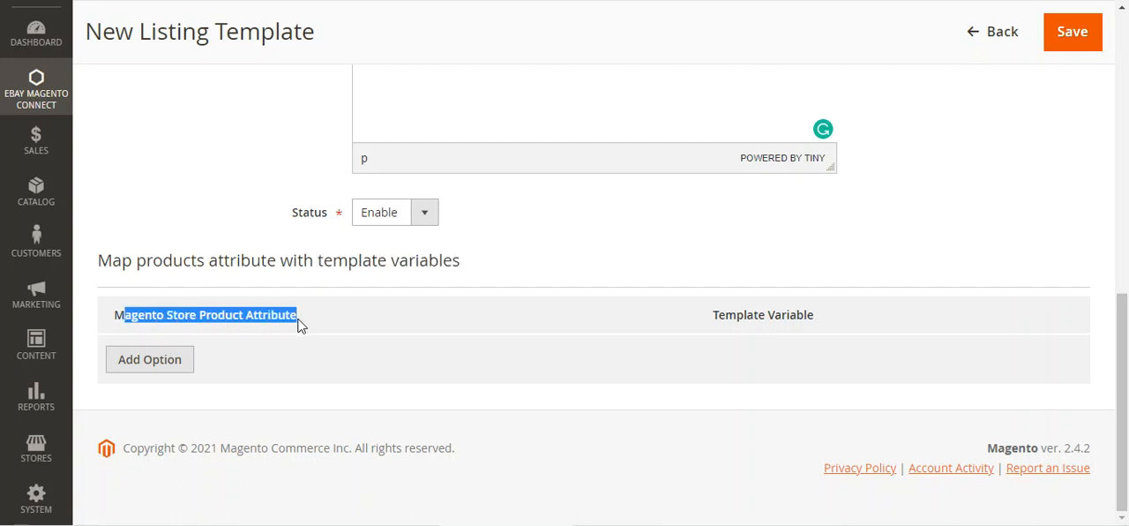
drag(712, 315, 816, 320)
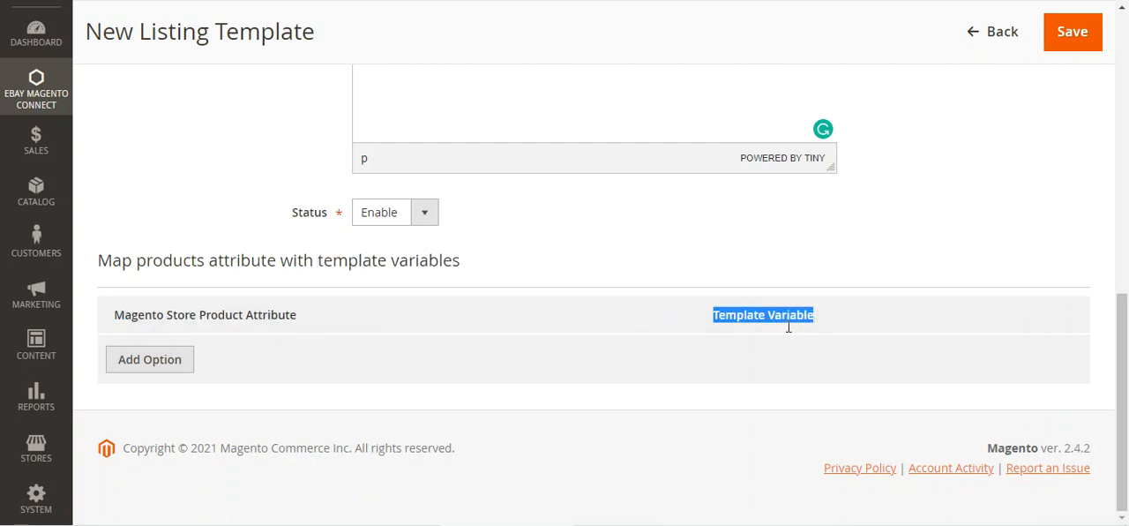
Step: Add an attribute mapping row to the new listing template, linking Product Name to the template variable #name
click(155, 371)
click(284, 369)
scroll(256, 132, down, 1)
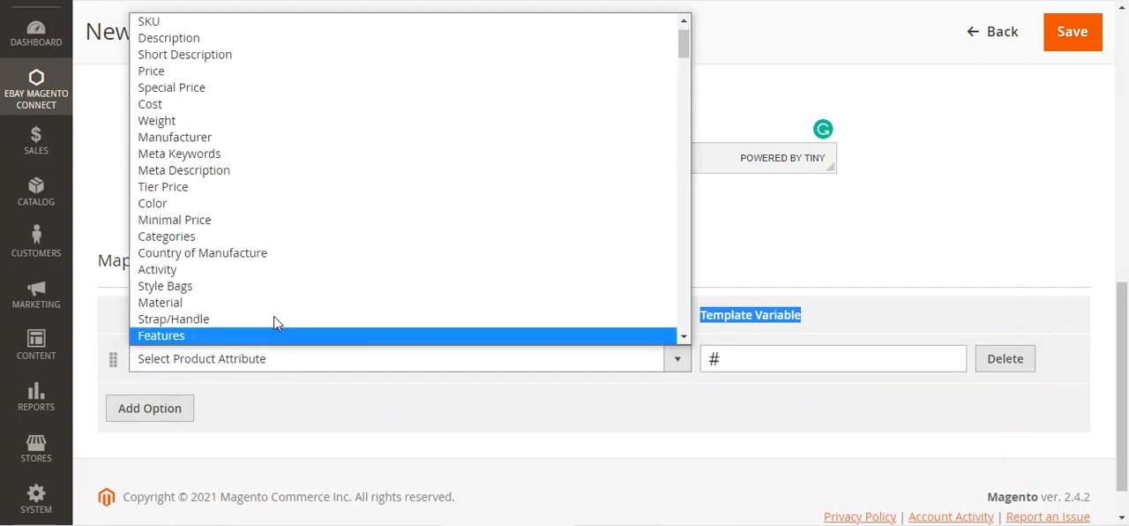
scroll(252, 33, up, 1)
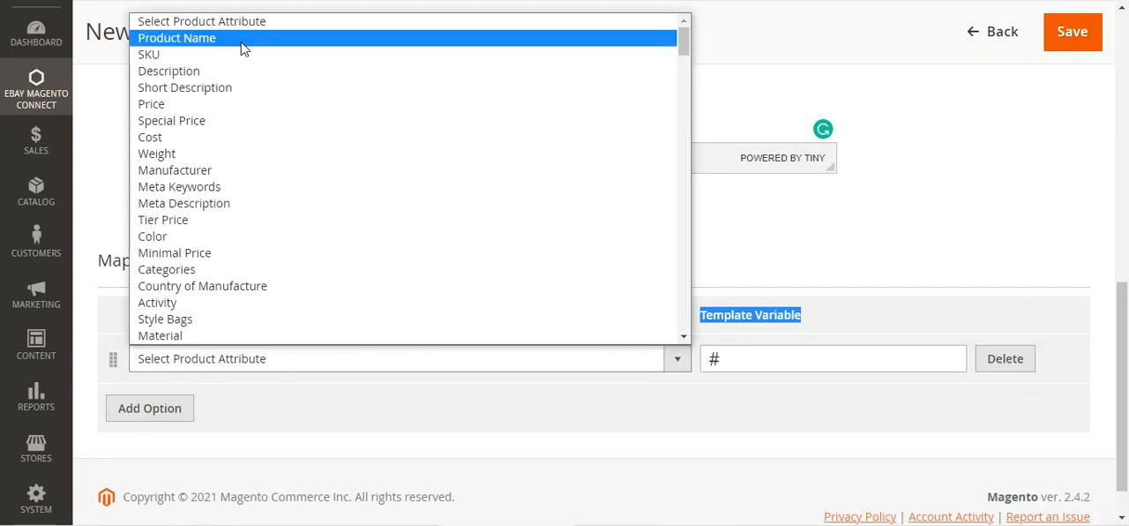
click(269, 39)
click(755, 365)
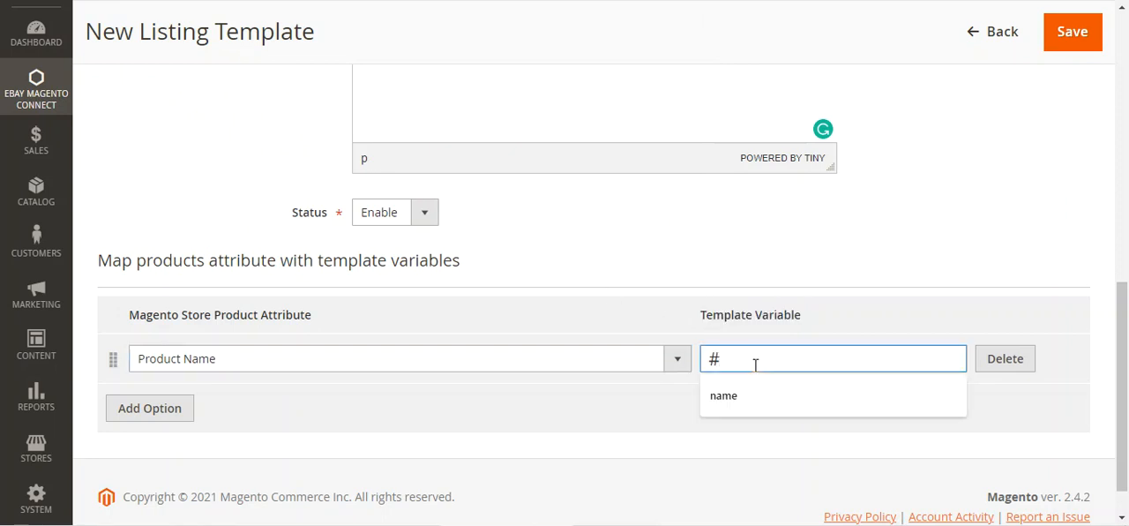
text(nme)
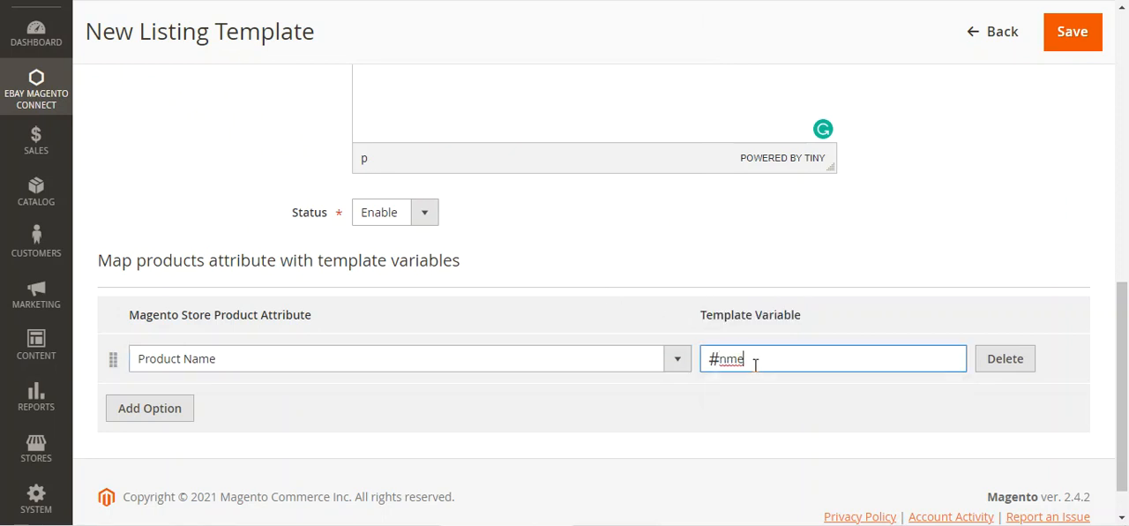
key(BackSpace)
key(BackSpace)
key(BackSpace)
text(name)
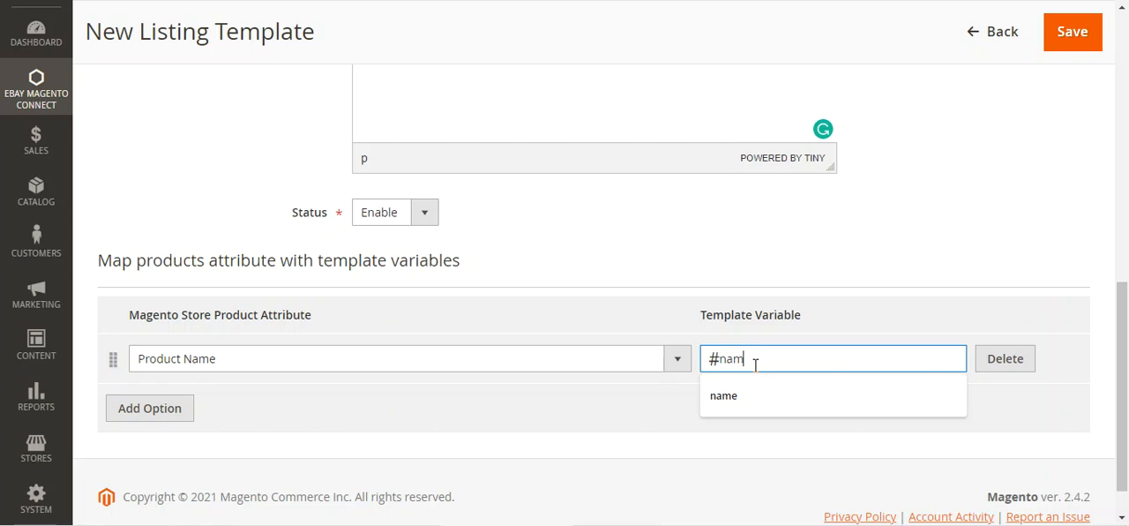
Step: Map the Description attribute to the template variable #des, and return to the Listing Templates list without saving
click(137, 416)
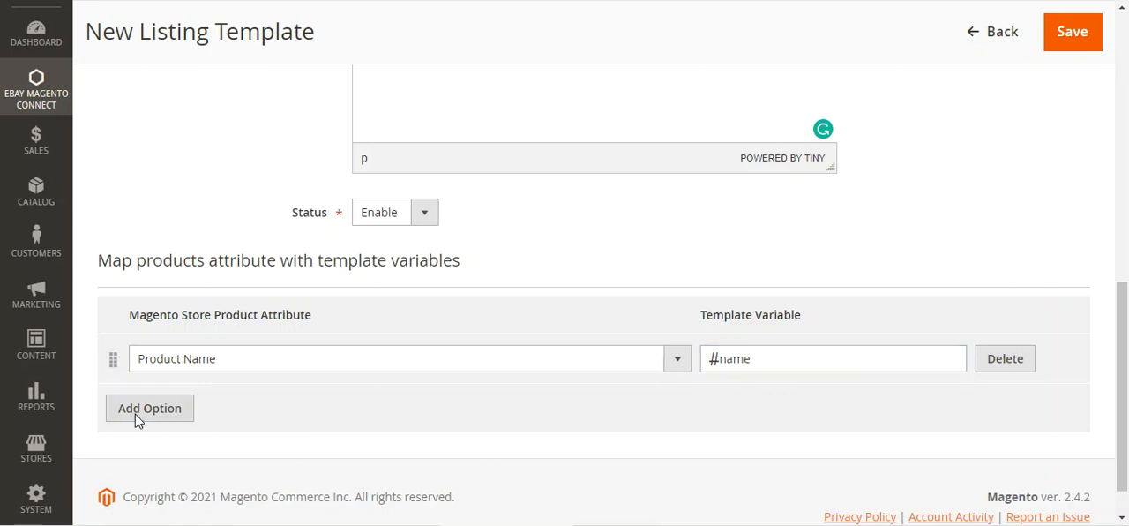
click(197, 411)
click(277, 88)
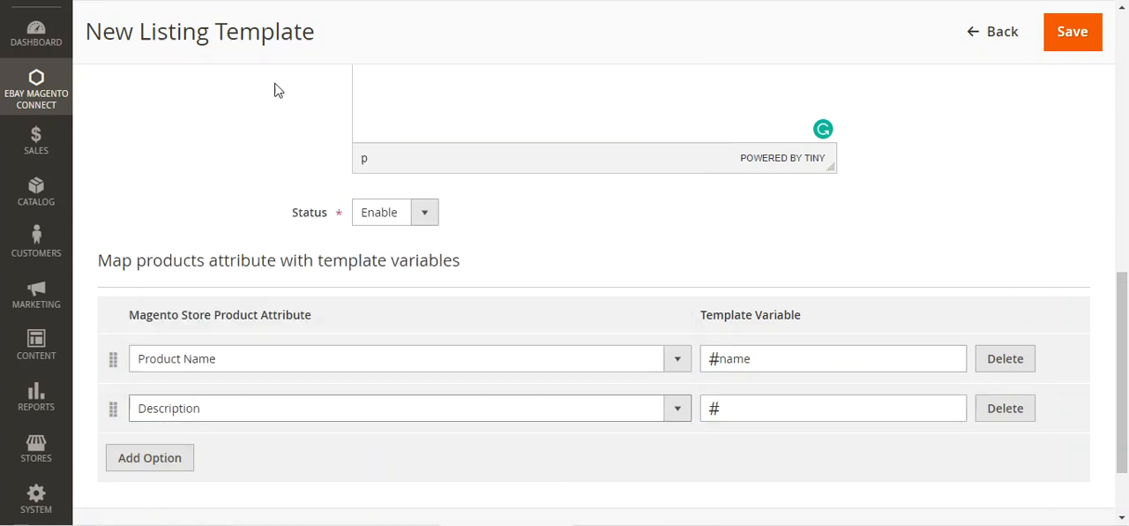
click(748, 409)
text(desc)
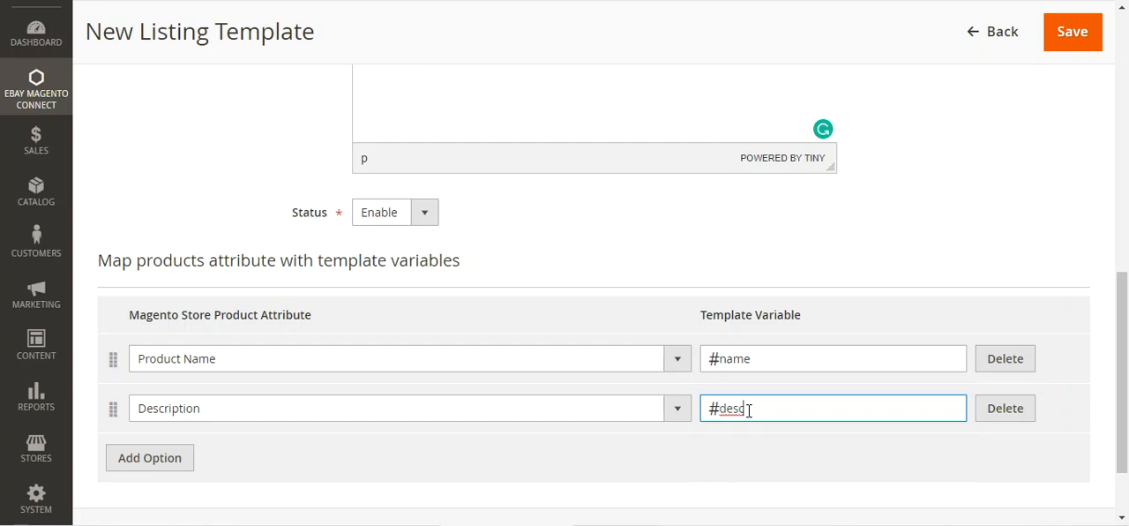
scroll(749, 409, up, 4)
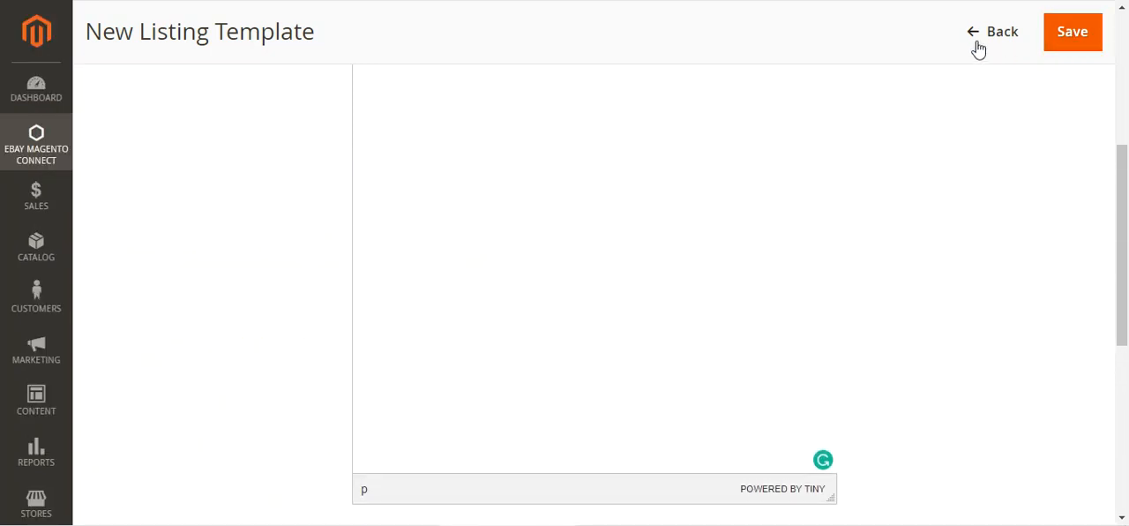
scroll(780, 155, up, 4)
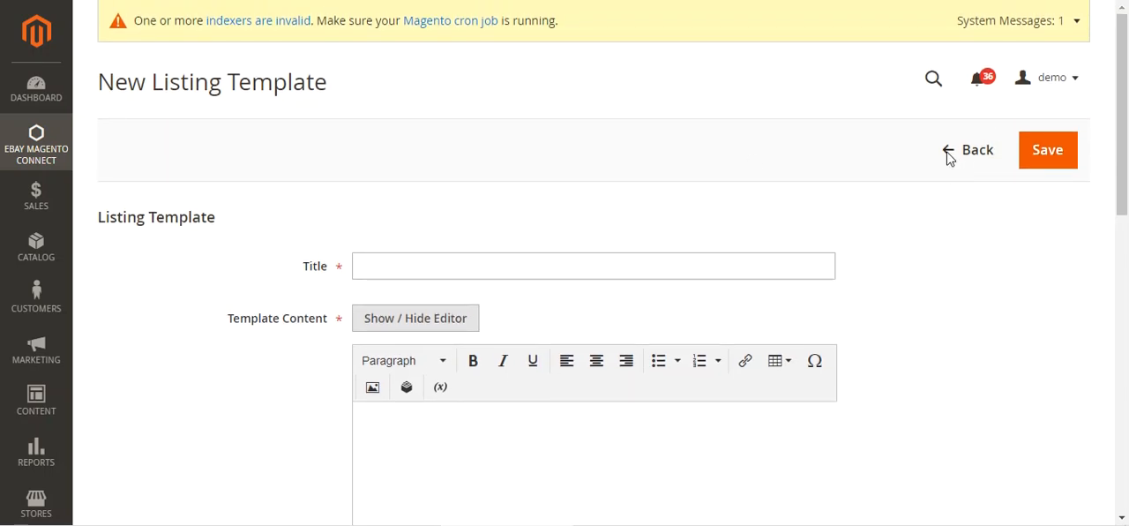
click(1045, 165)
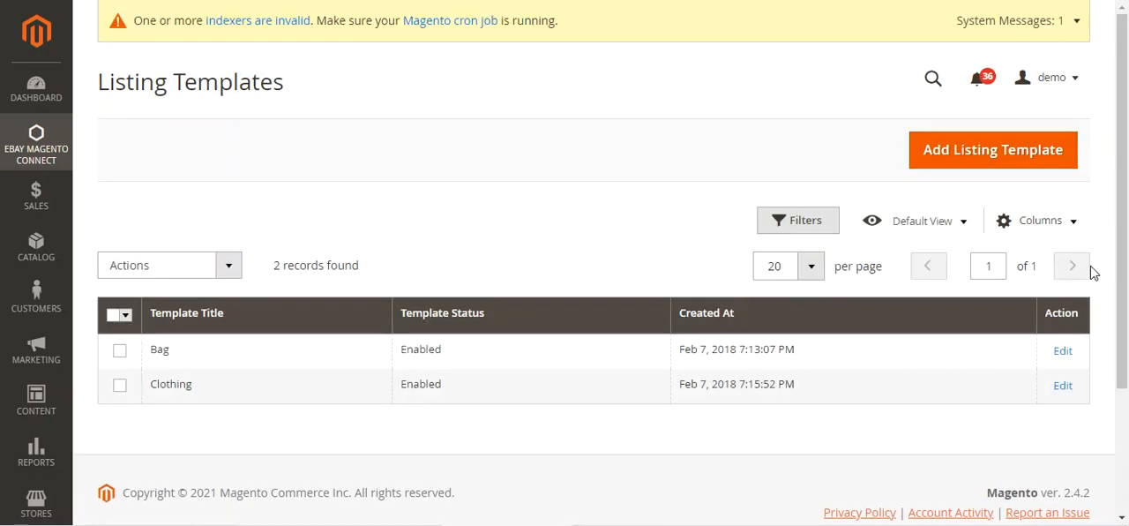
Step: Open the Bag template for editing, add mapping rows for Tier Price and Minimal Price, and leave it unsaved
click(1062, 357)
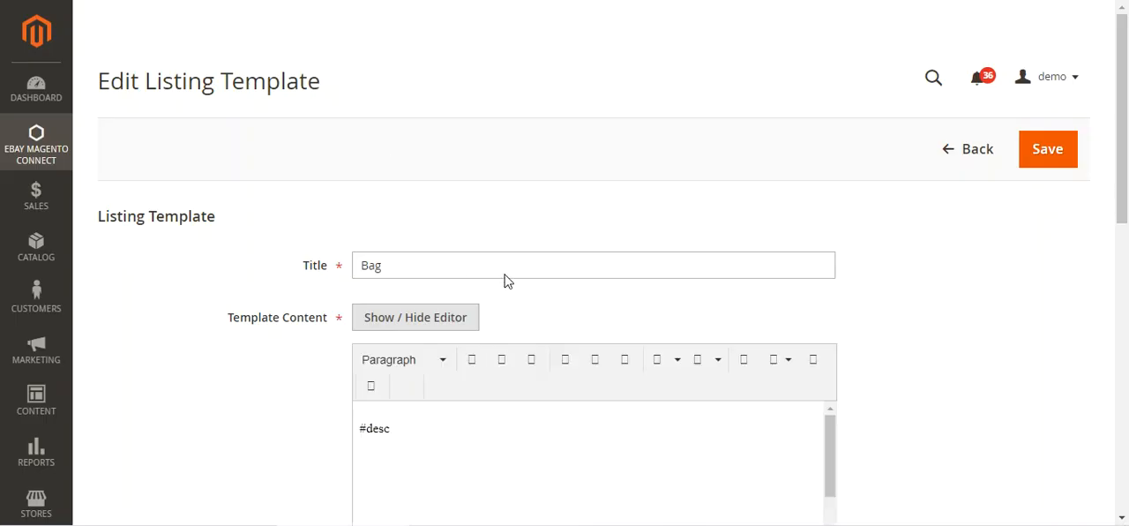
drag(1127, 92, 1118, 368)
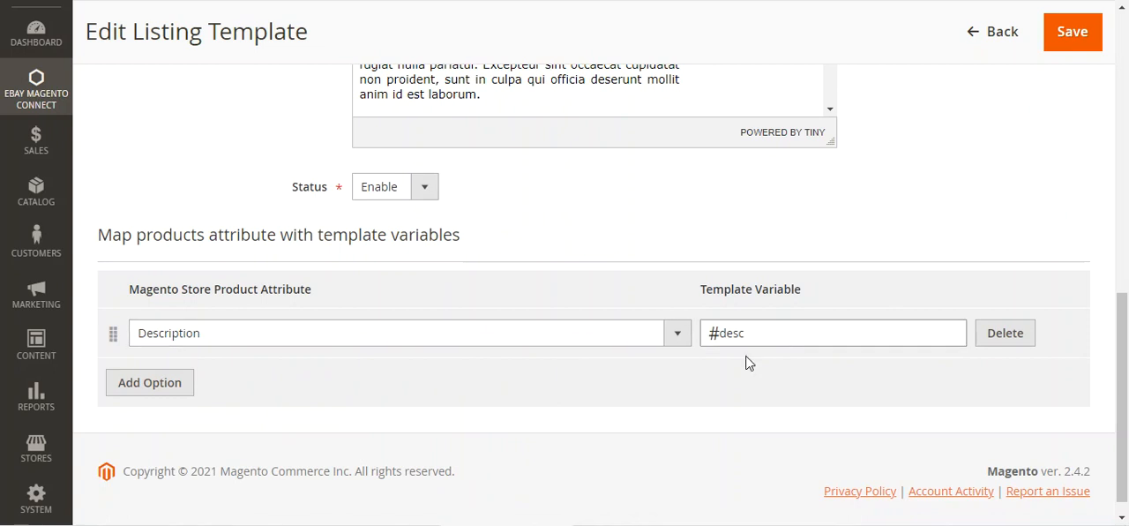
click(138, 389)
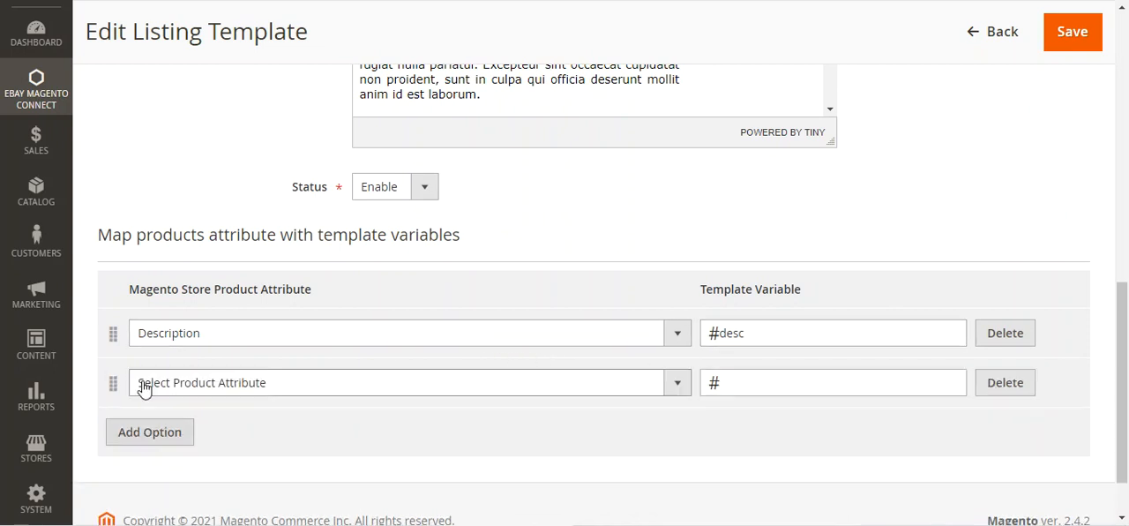
click(227, 393)
click(243, 256)
click(159, 436)
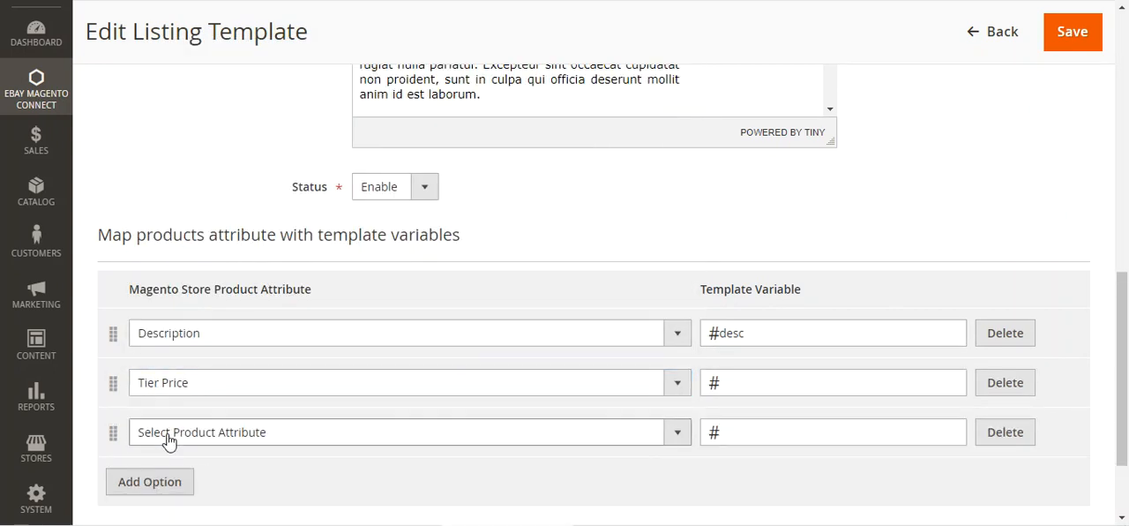
click(242, 434)
click(246, 336)
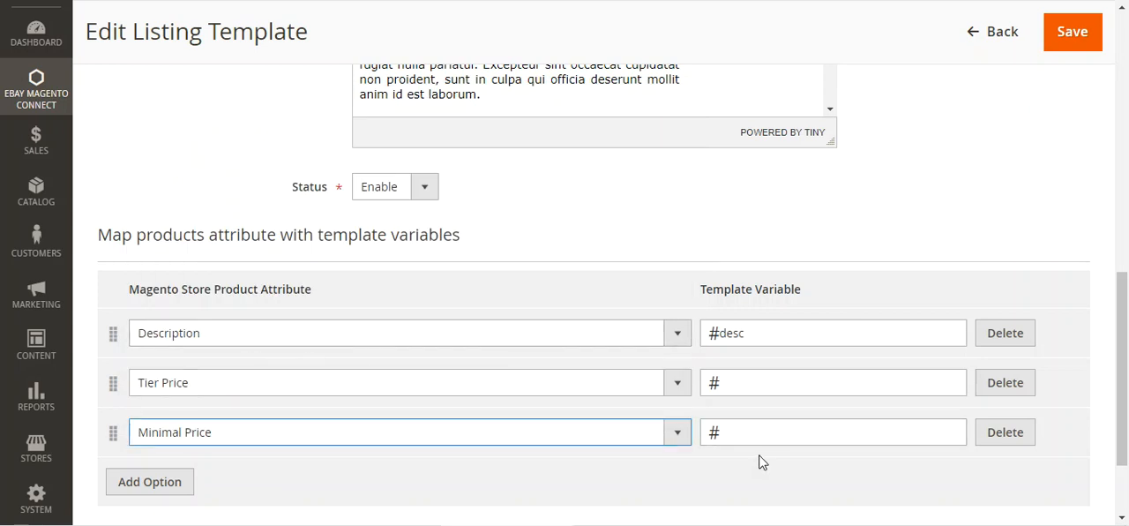
click(972, 36)
Step: Open the Price Rules list for eBay and check its bulk actions and columns without applying any action
click(50, 104)
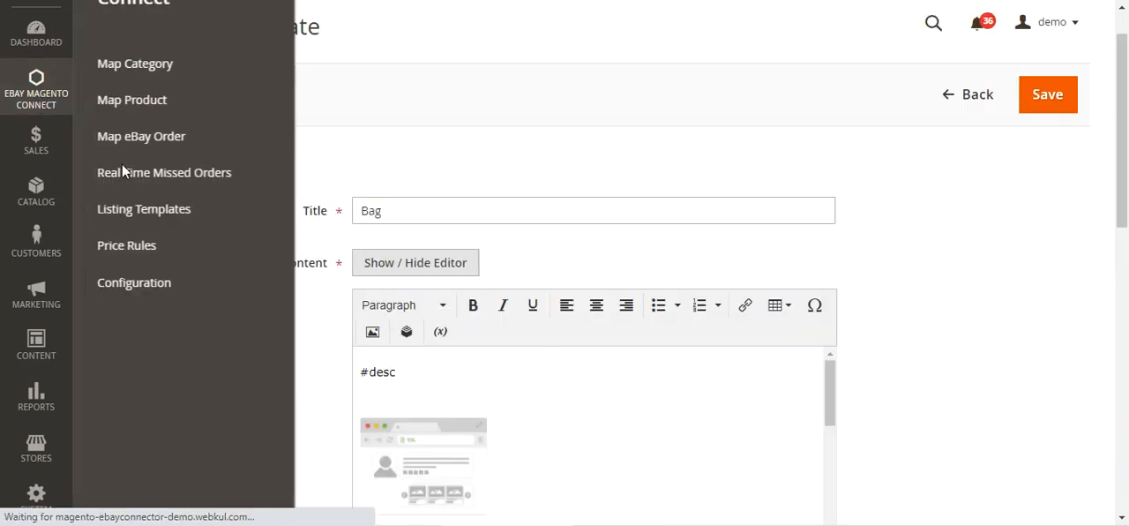
click(30, 137)
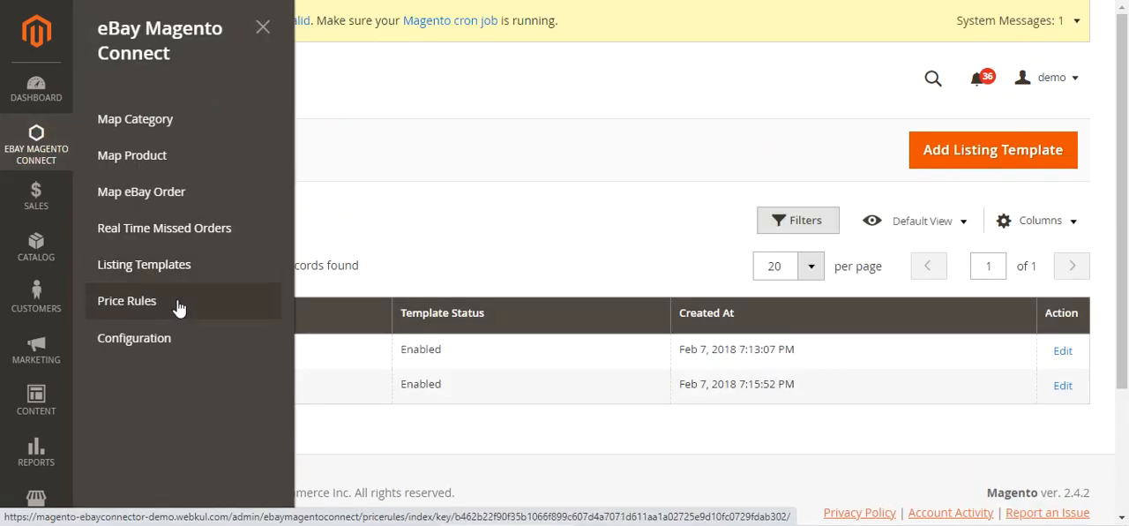
click(179, 307)
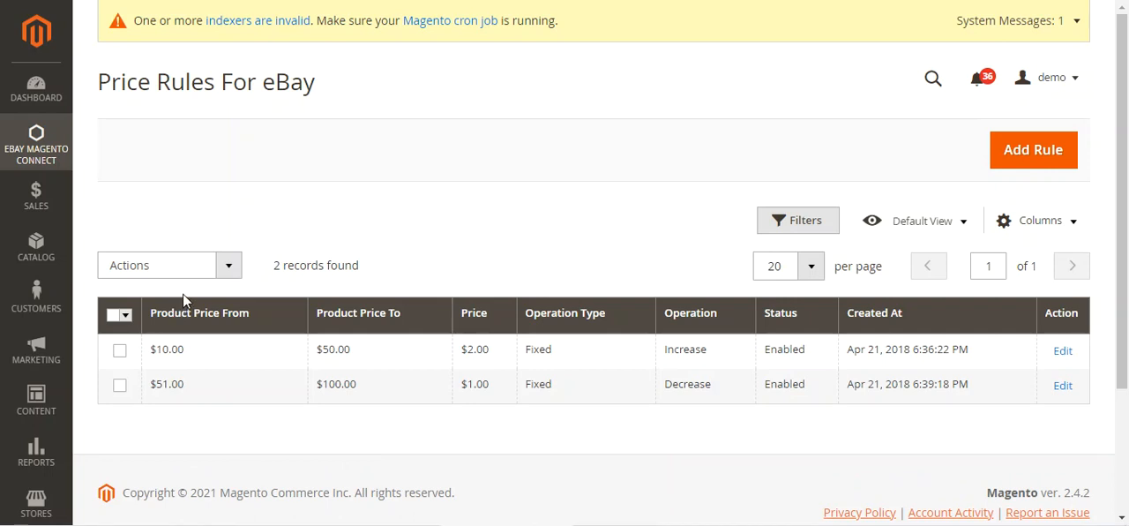
click(224, 269)
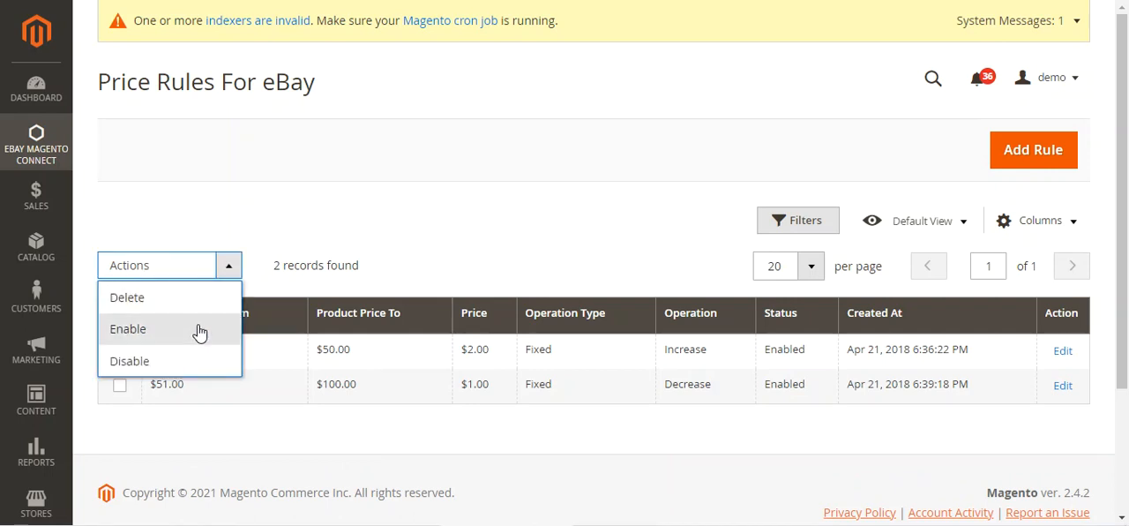
click(395, 232)
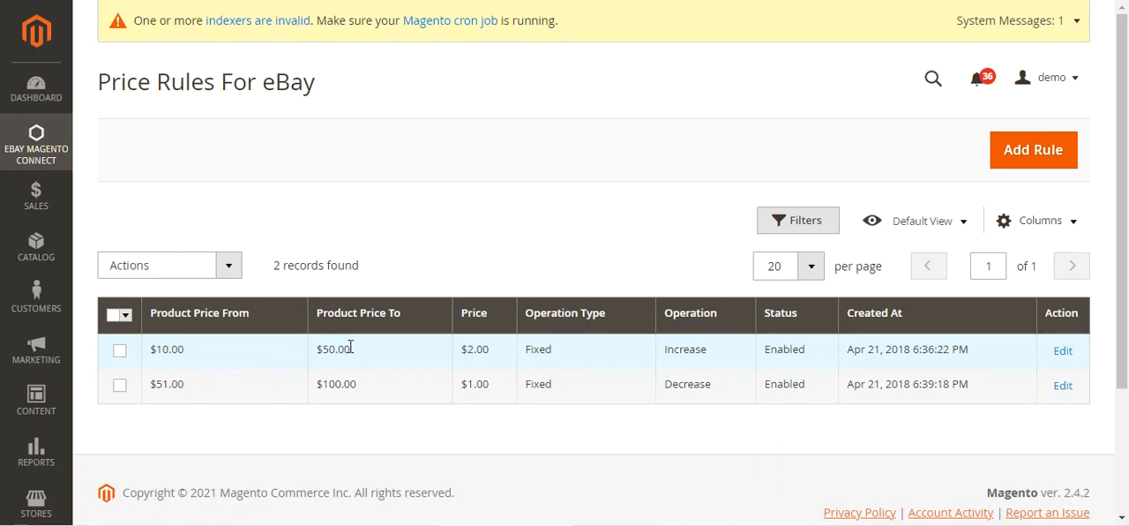
Step: Start a new eBay price rule and set its operation type to Percent and its operation to Decrease
click(1030, 156)
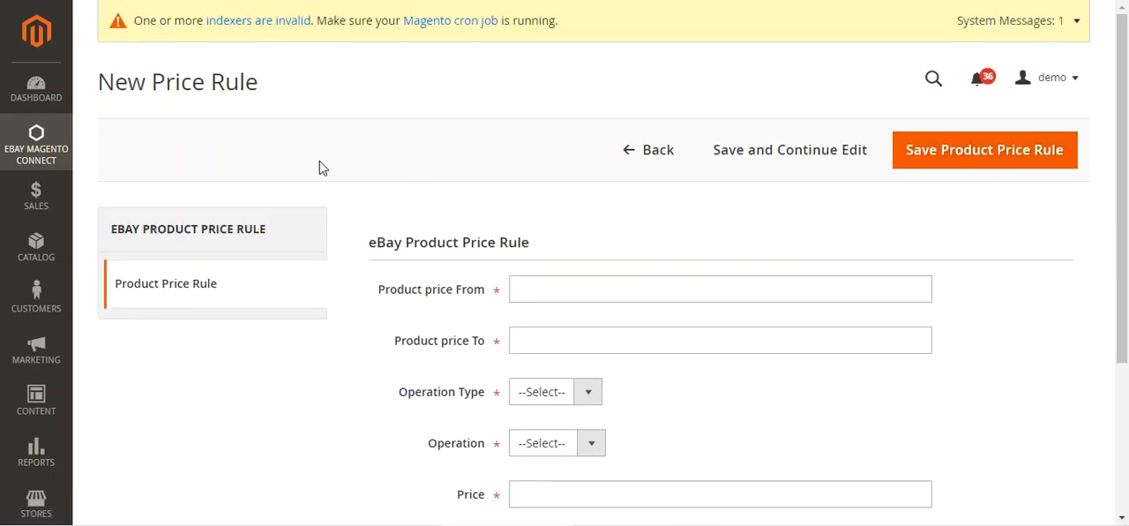
scroll(322, 168, down, 3)
scroll(321, 167, up, 2)
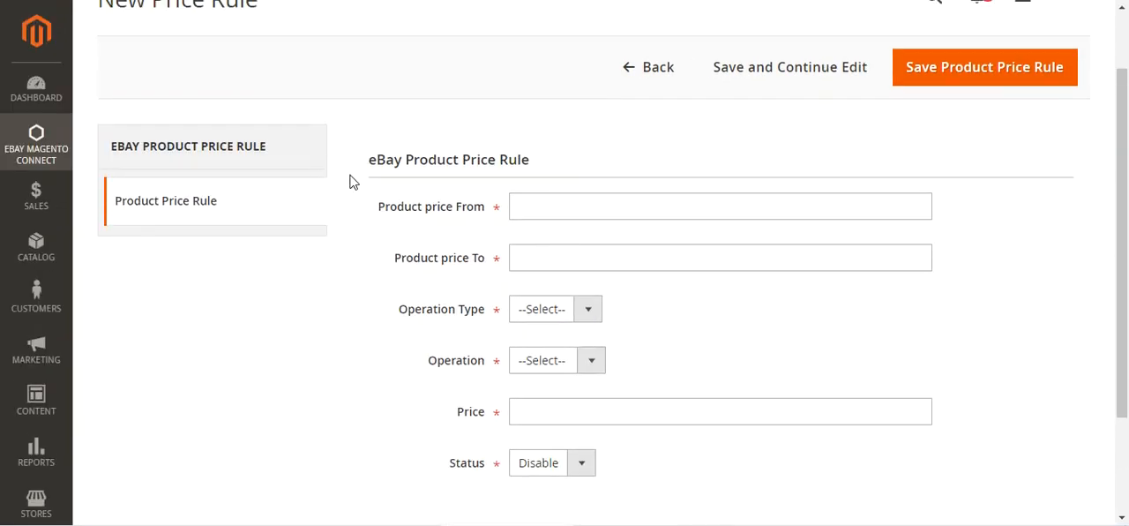
click(544, 207)
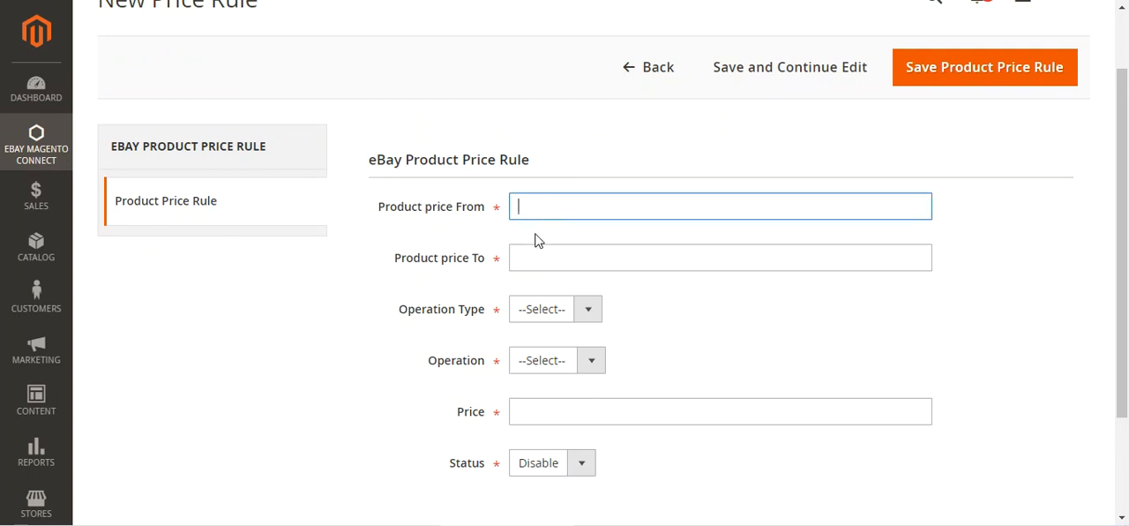
click(529, 261)
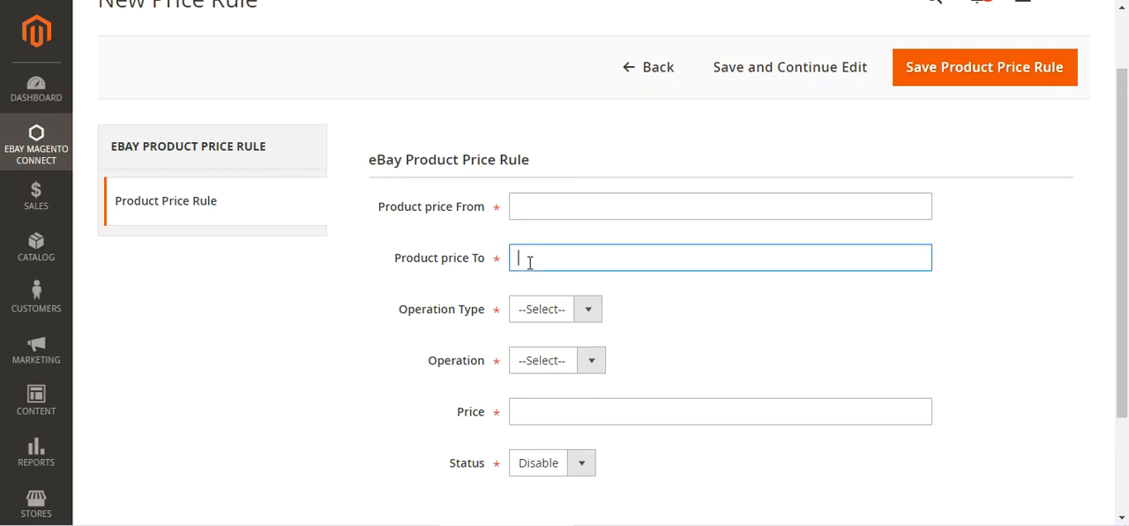
click(575, 317)
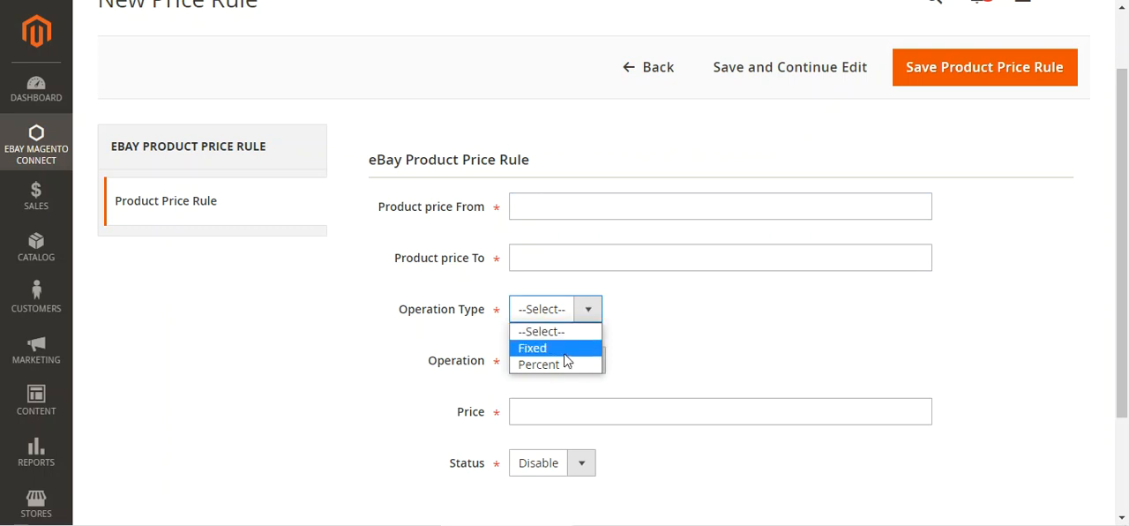
click(567, 367)
scroll(575, 364, down, 3)
click(592, 220)
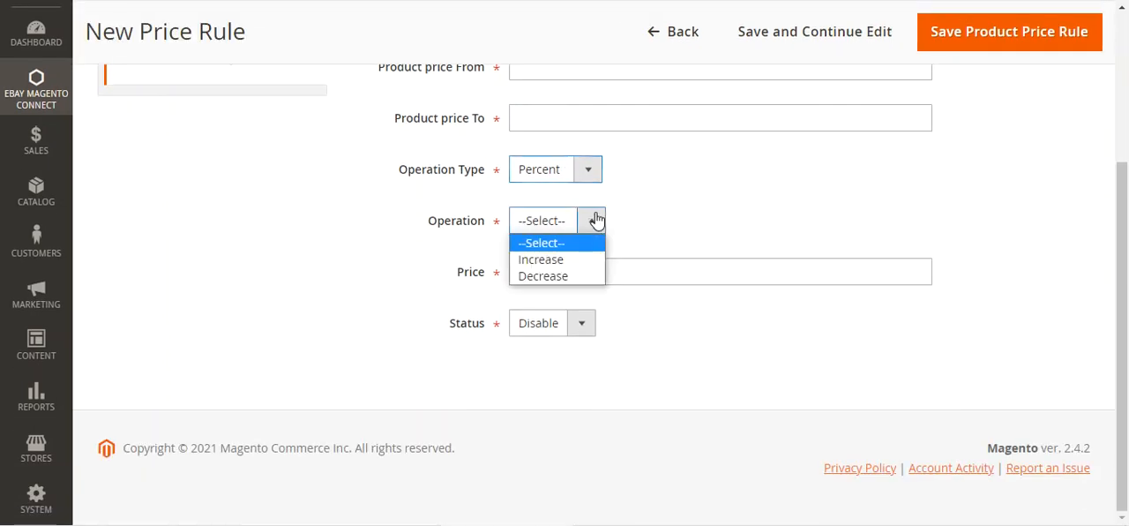
click(569, 278)
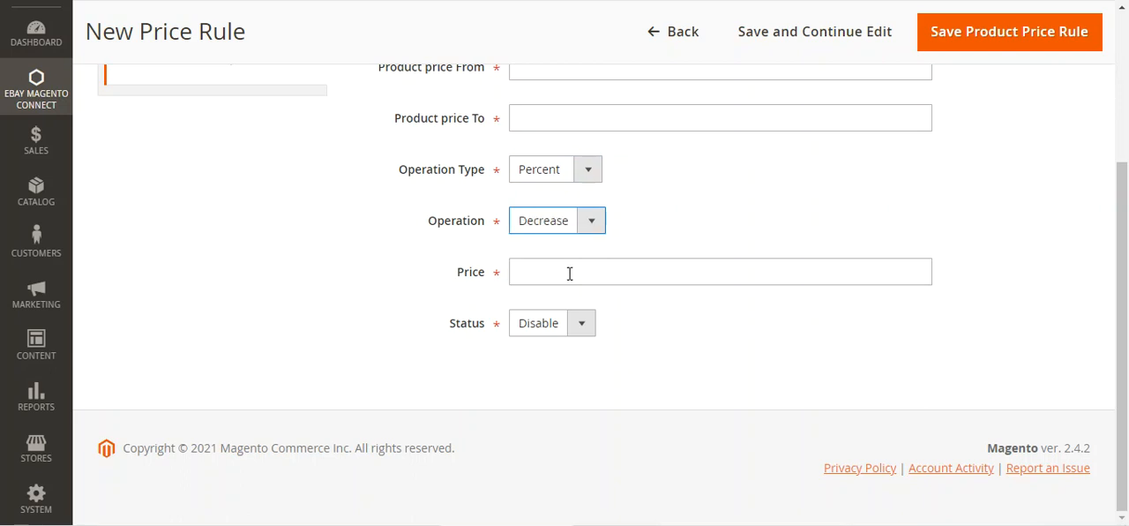
Step: Review the rule's price range, price and operation fields, keep Decrease as the operation, and set the status to Enable
scroll(565, 279, up, 2)
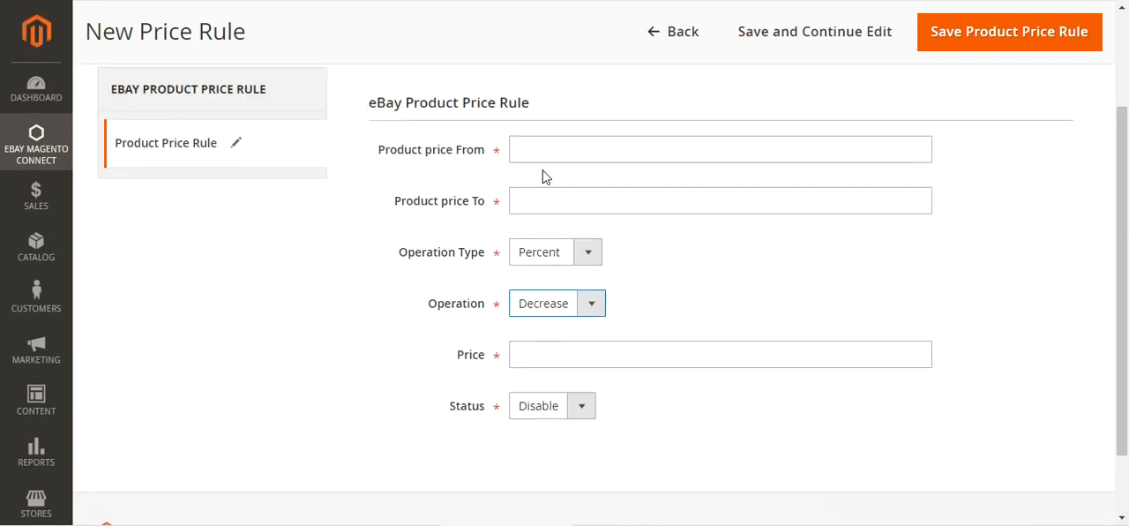
drag(384, 156, 483, 159)
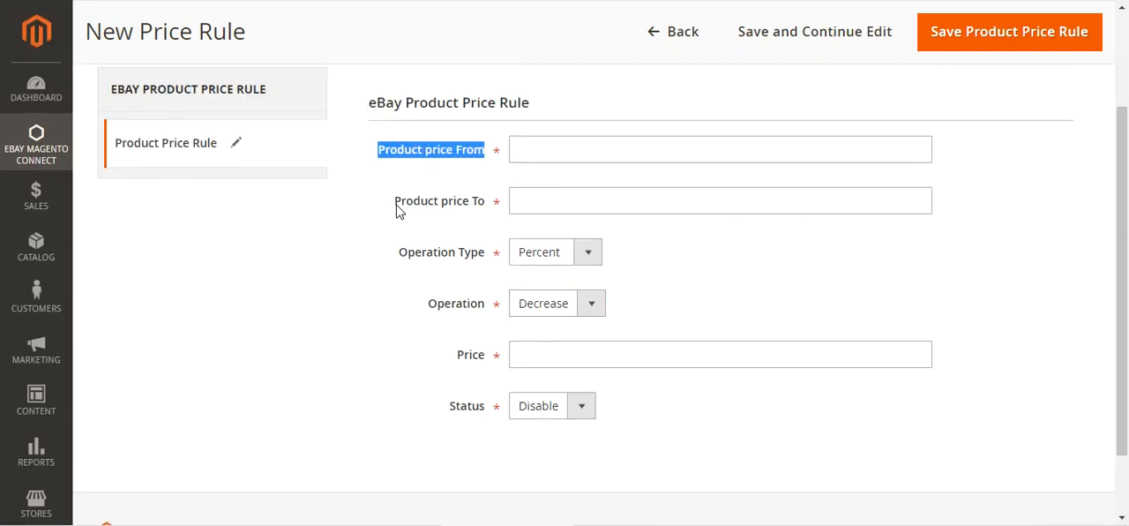
drag(397, 210, 494, 211)
scroll(515, 291, down, 2)
click(535, 274)
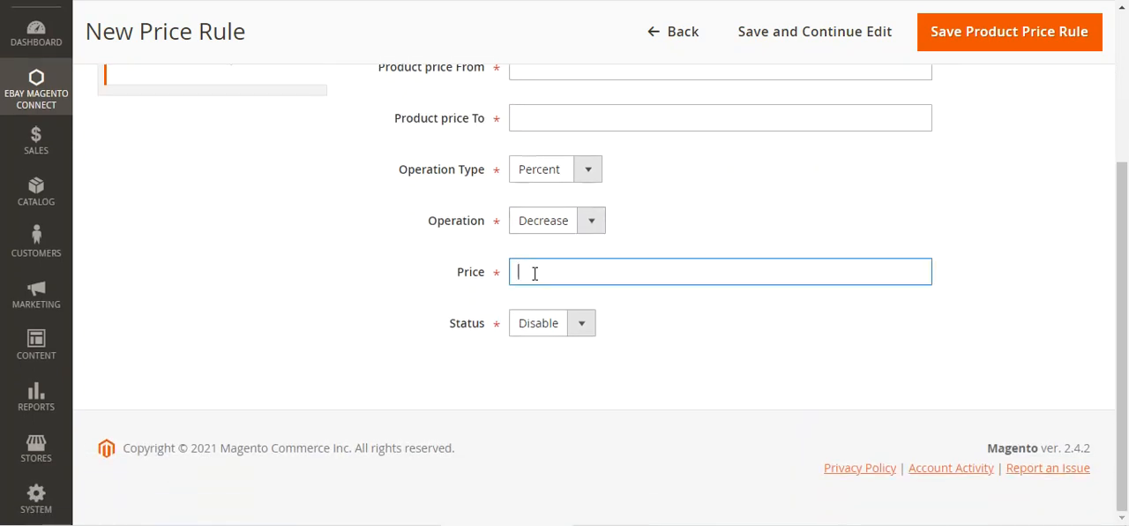
click(587, 225)
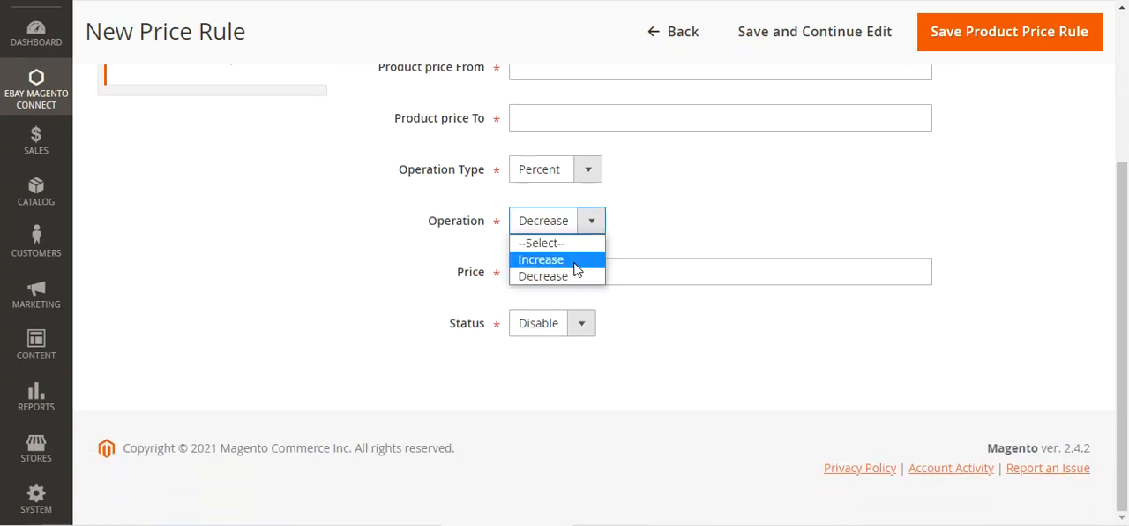
click(578, 300)
click(582, 328)
click(573, 344)
scroll(949, 109, up, 3)
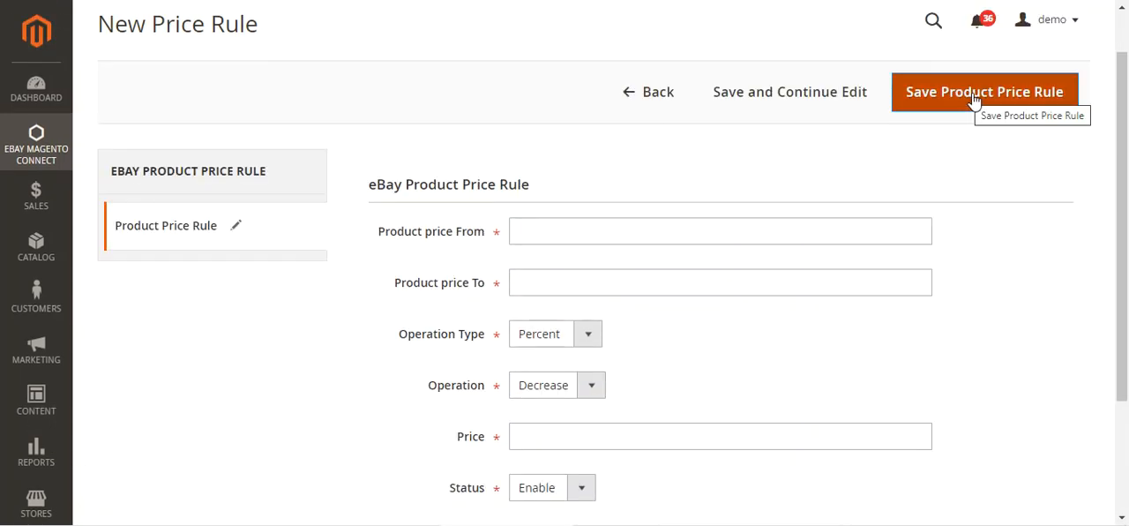
Step: Switch to the Luma storefront and look over the products listed in the Ebay Products category
click(44, 152)
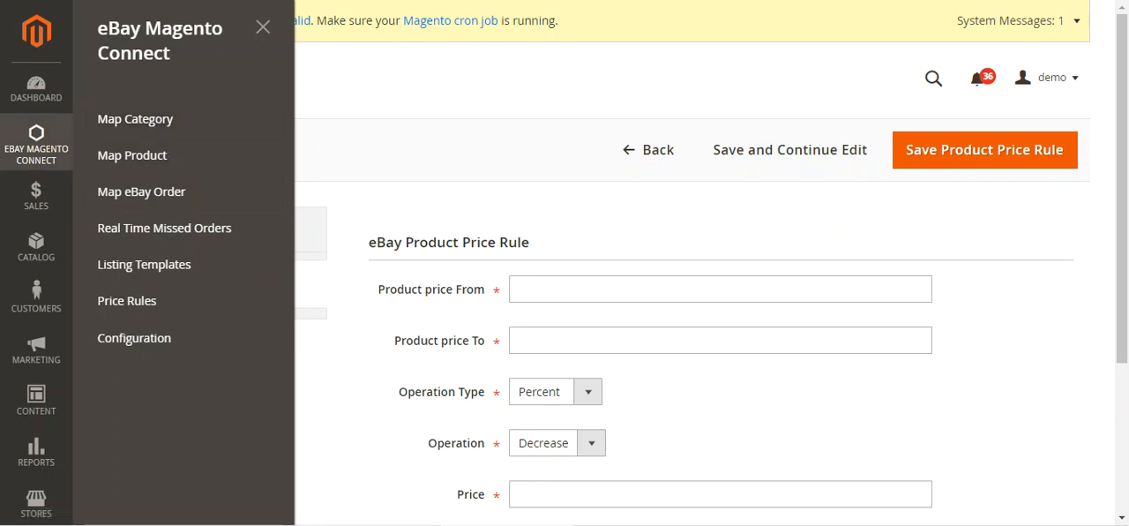
key(ctrl+Tab)
click(489, 195)
scroll(1113, 119, down, 3)
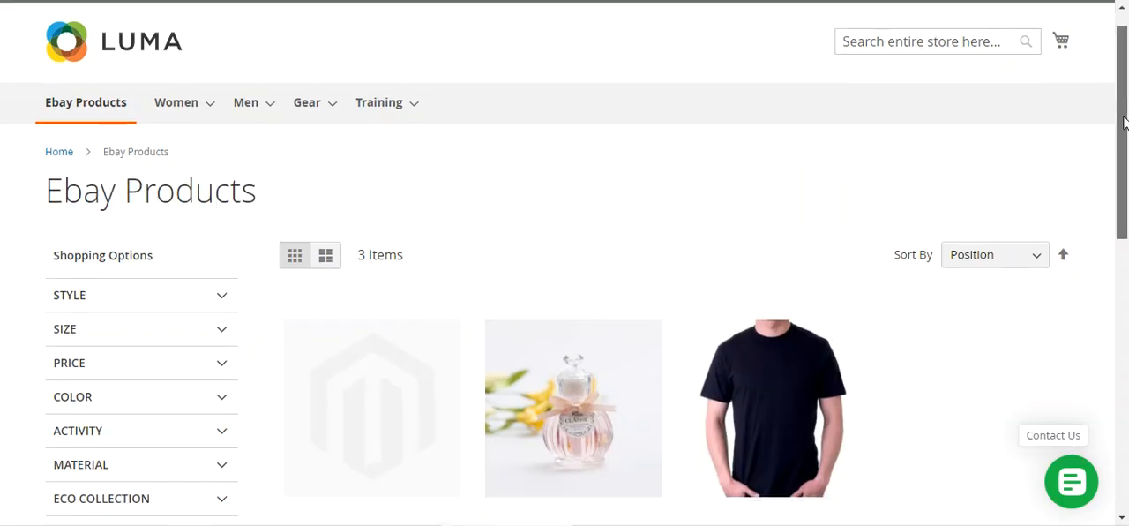
scroll(1101, 192, up, 2)
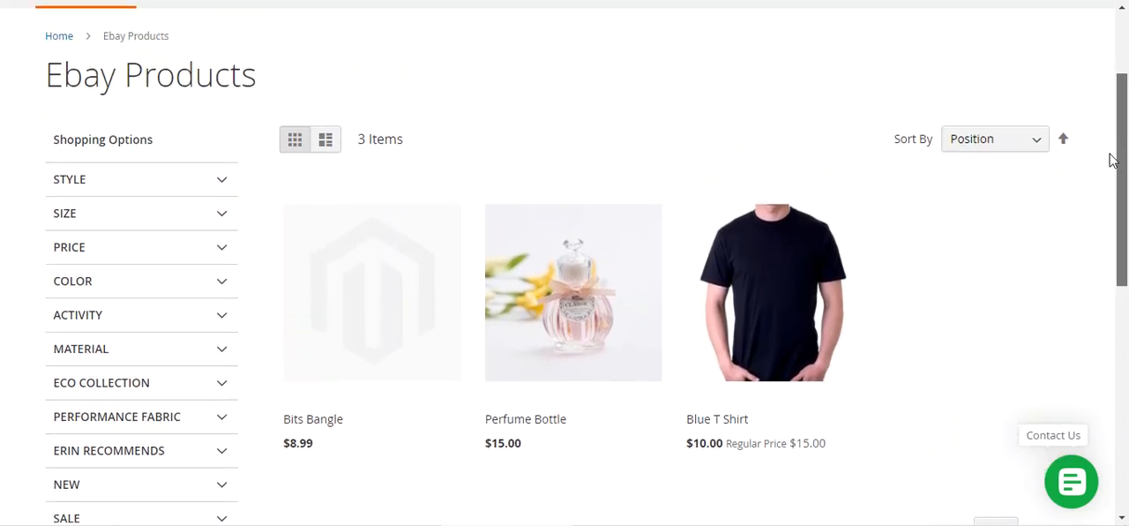
drag(52, 126, 371, 141)
click(375, 141)
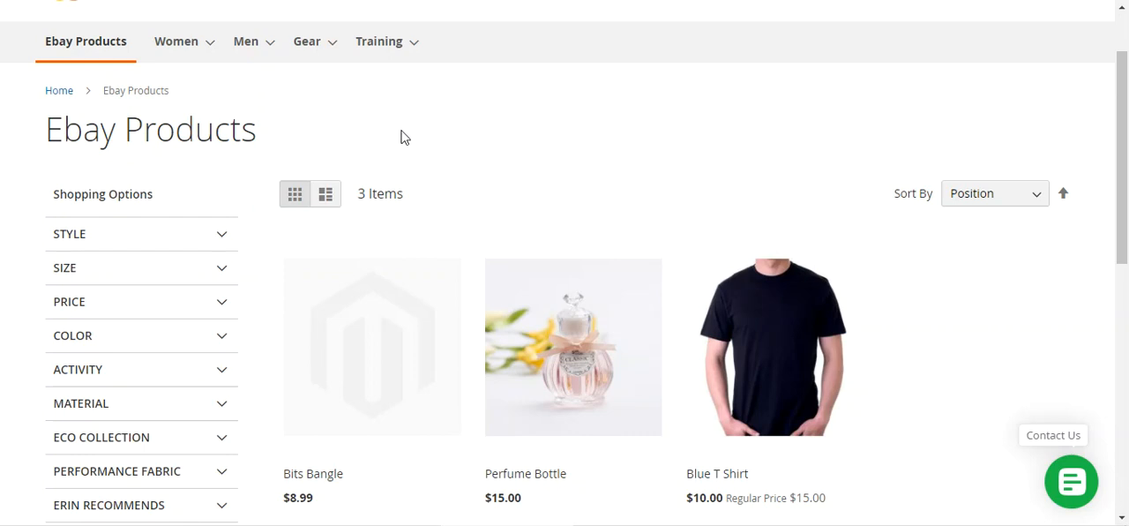